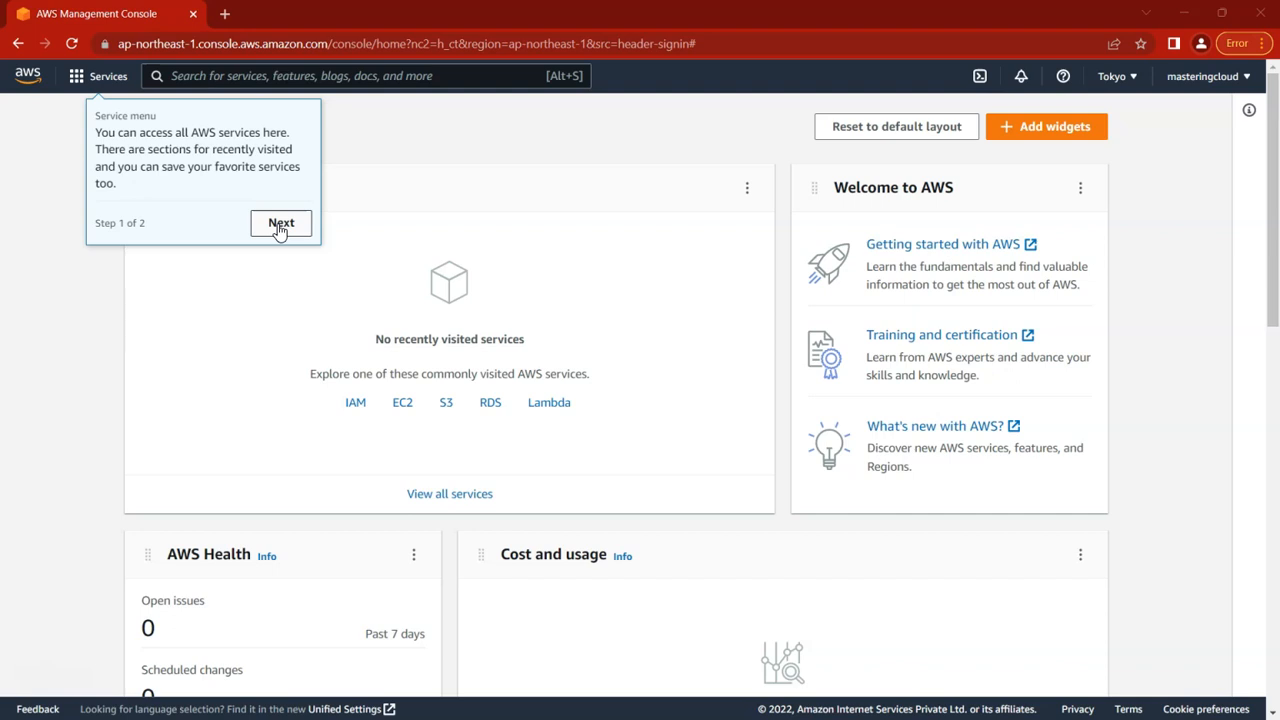
- Go through the two-step console introduction to its end and close the account menu
scroll(497, 297, down, 4)
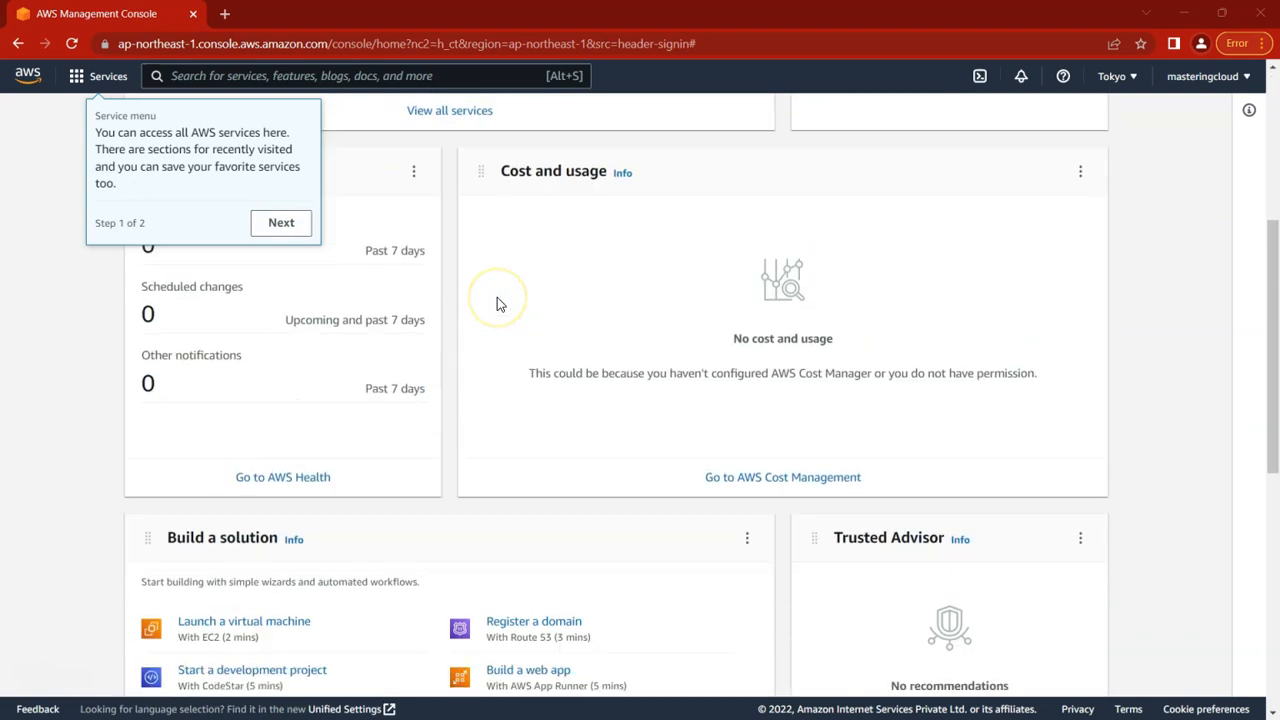
scroll(497, 304, up, 4)
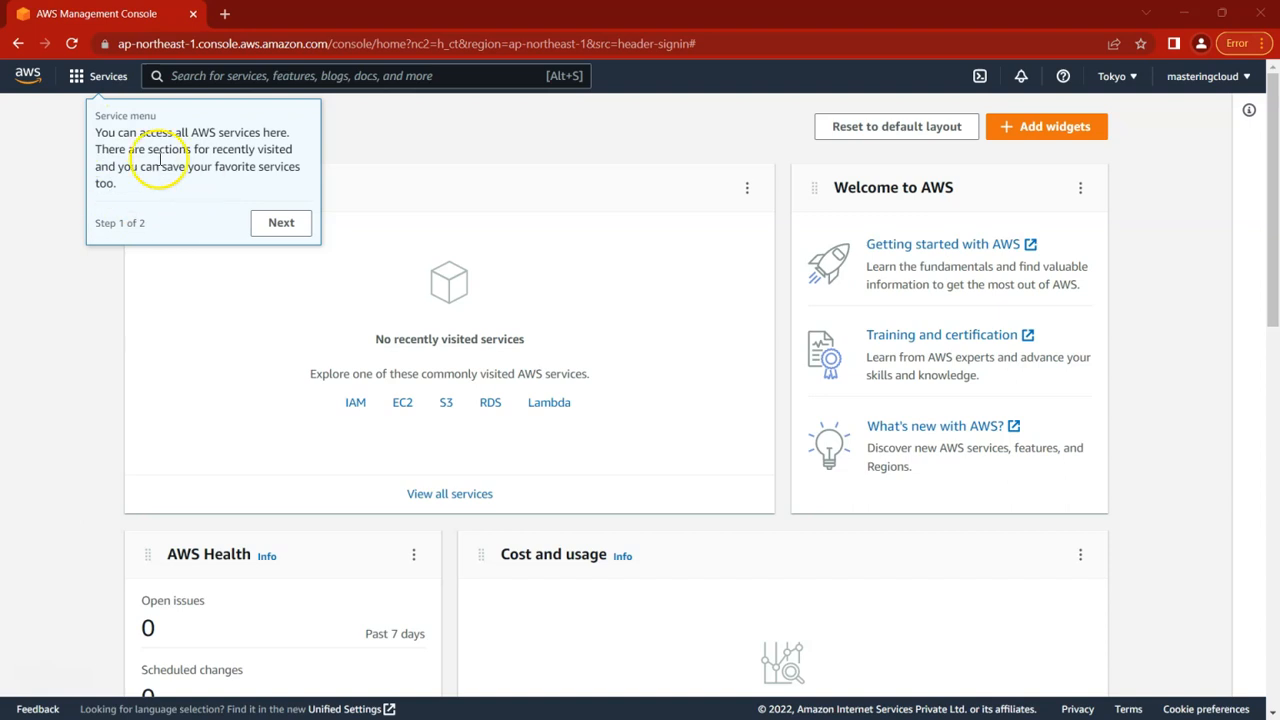
drag(110, 118, 277, 223)
click(279, 222)
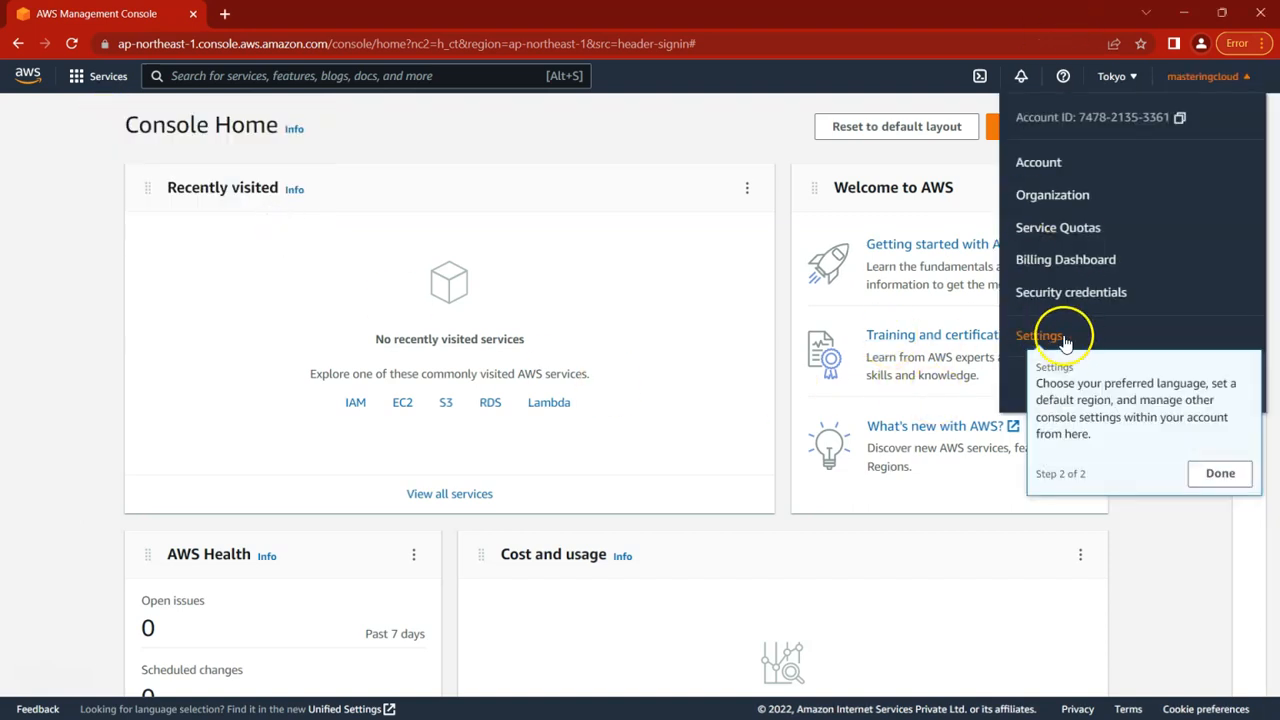
click(1220, 473)
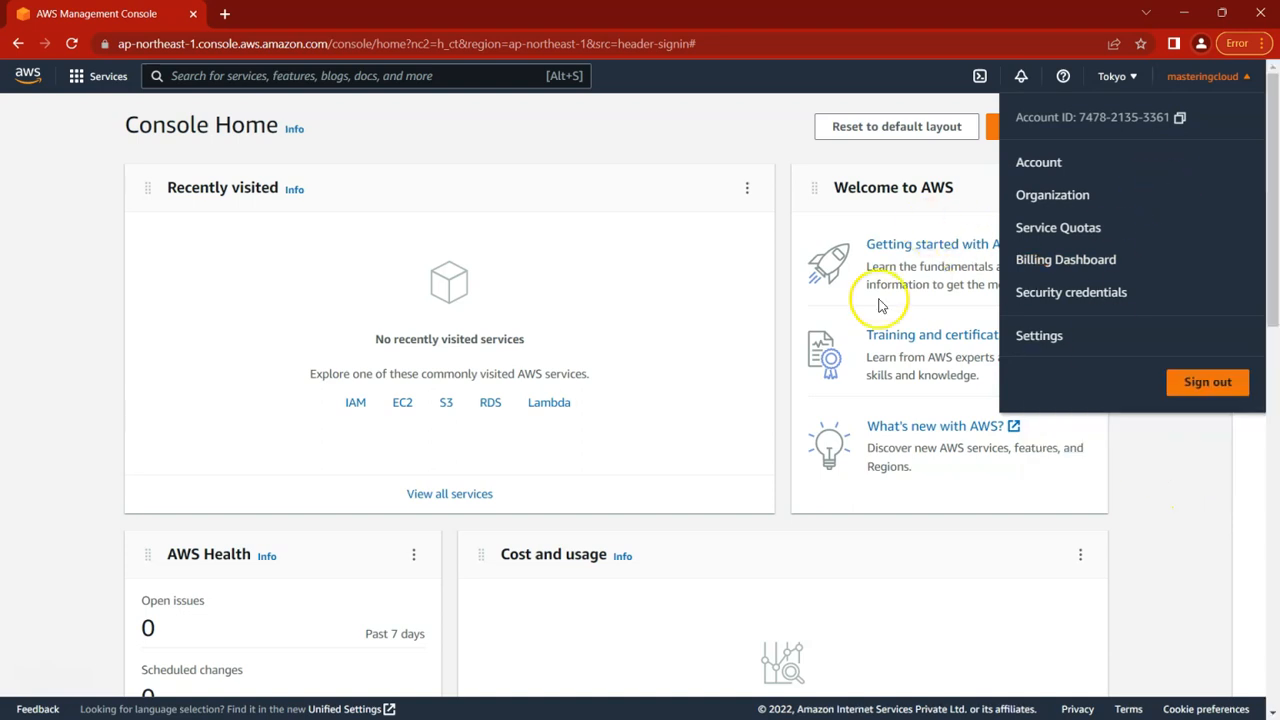
scroll(678, 337, down, 8)
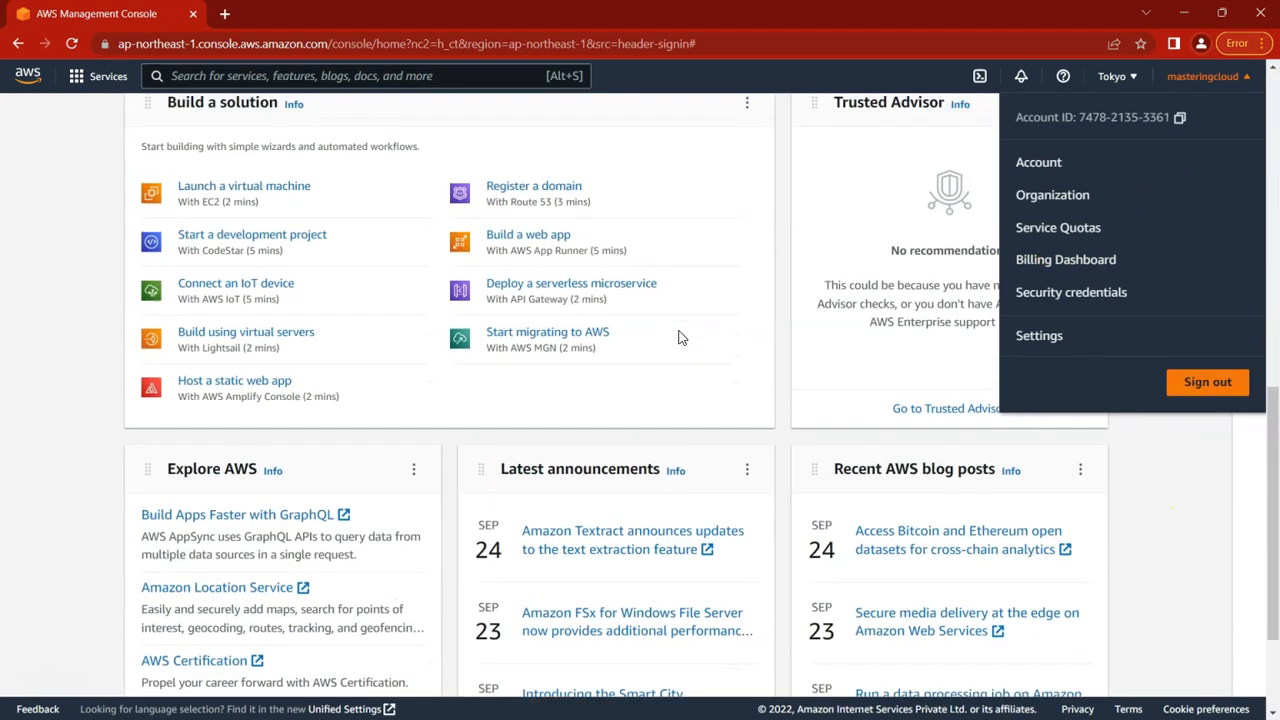
scroll(678, 337, up, 5)
scroll(678, 337, up, 4)
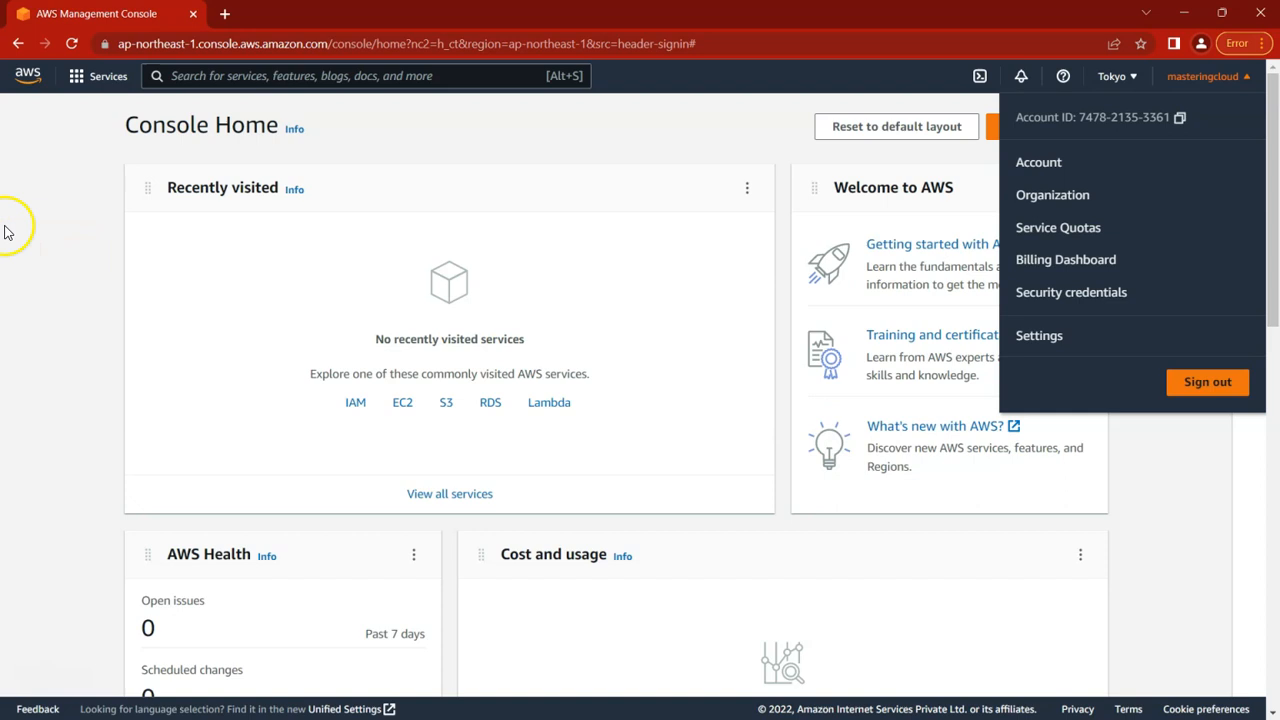
click(10, 228)
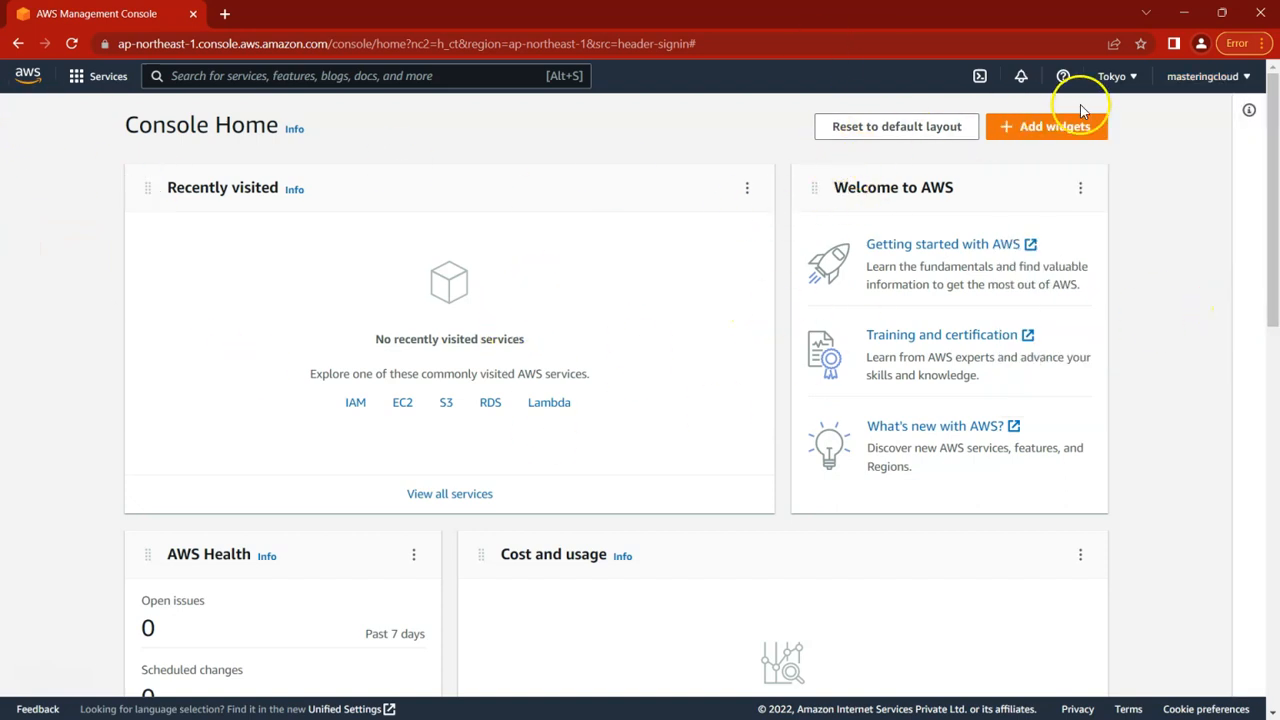
- Review the list of AWS regions available in the console
click(1124, 88)
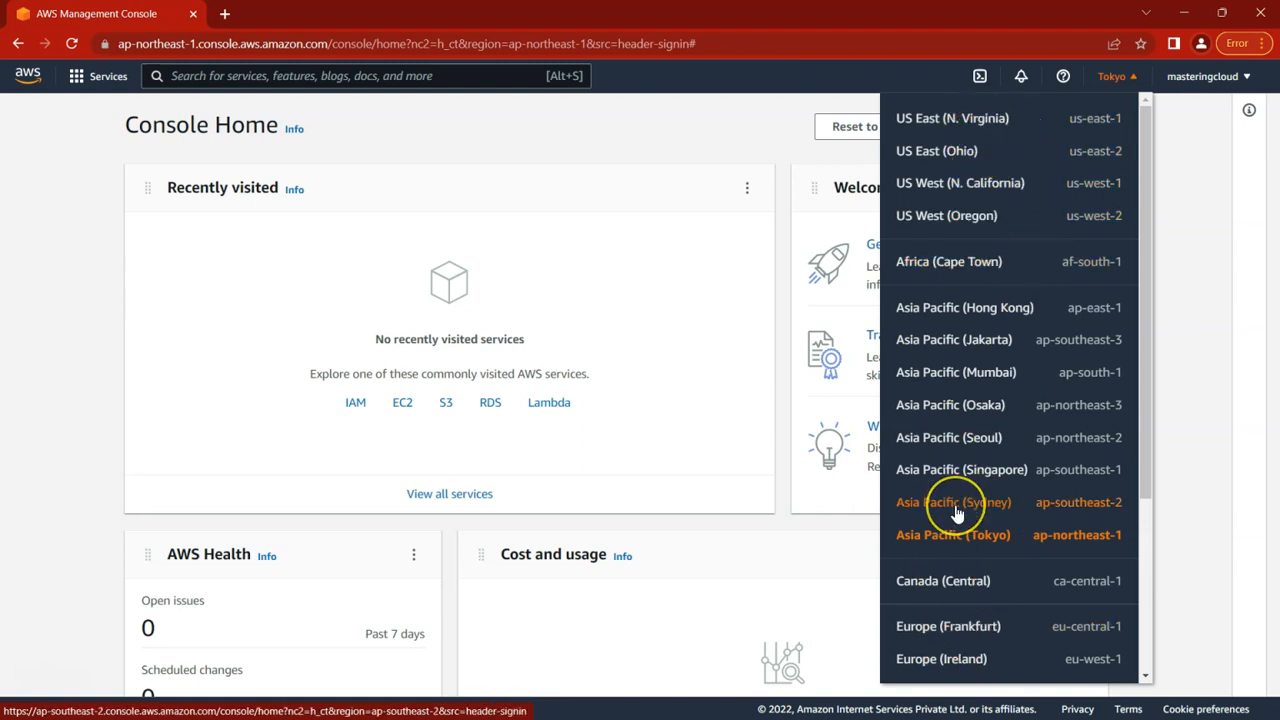
click(1193, 250)
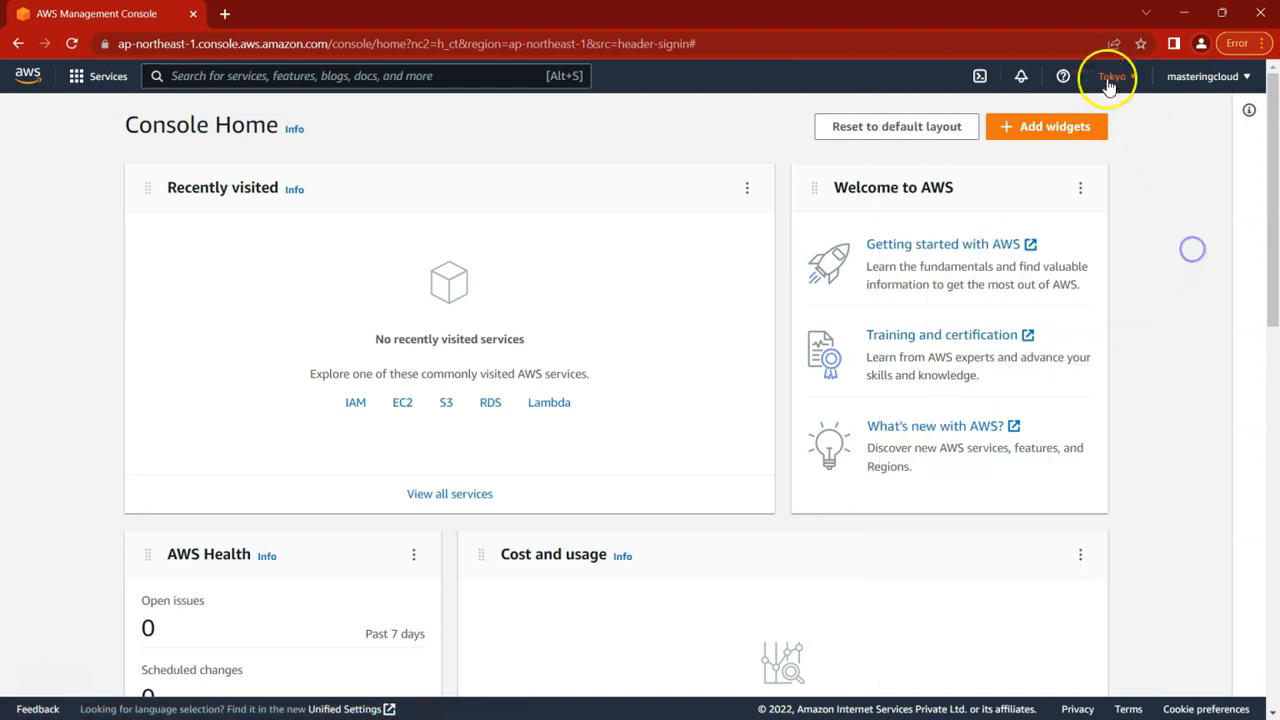
click(1110, 78)
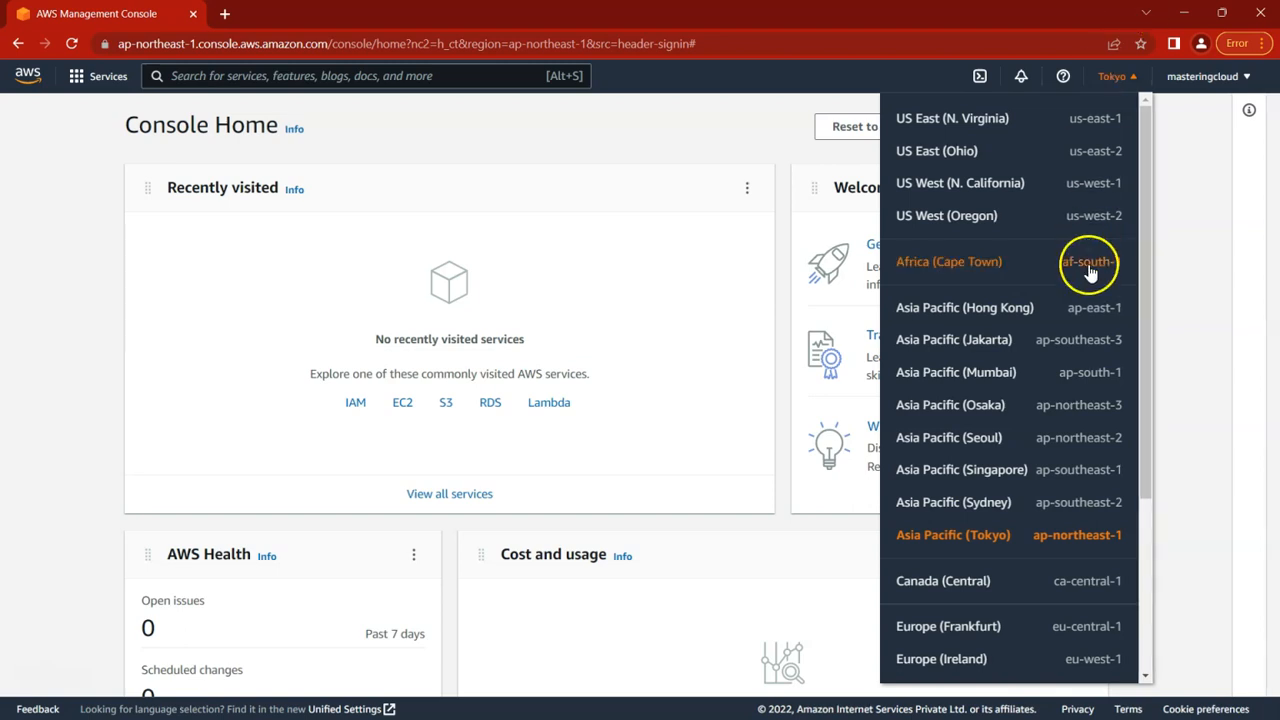
scroll(1068, 340, down, 3)
scroll(1062, 342, up, 3)
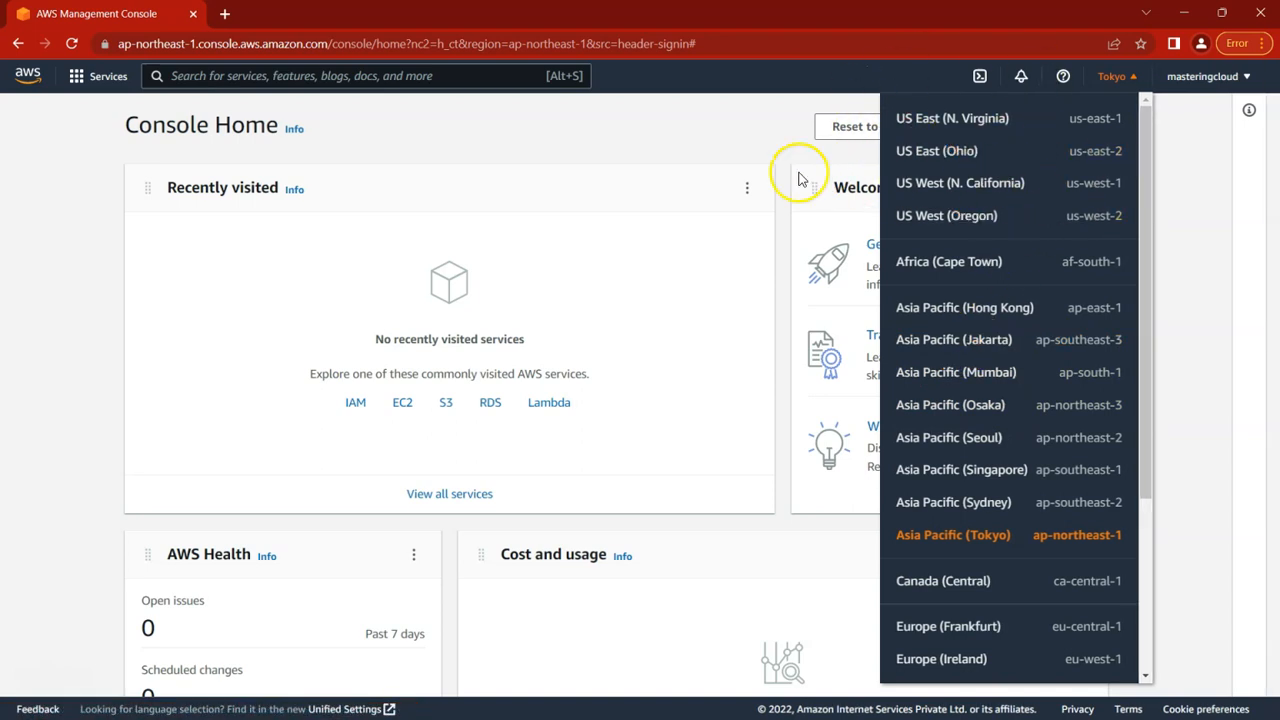
click(17, 368)
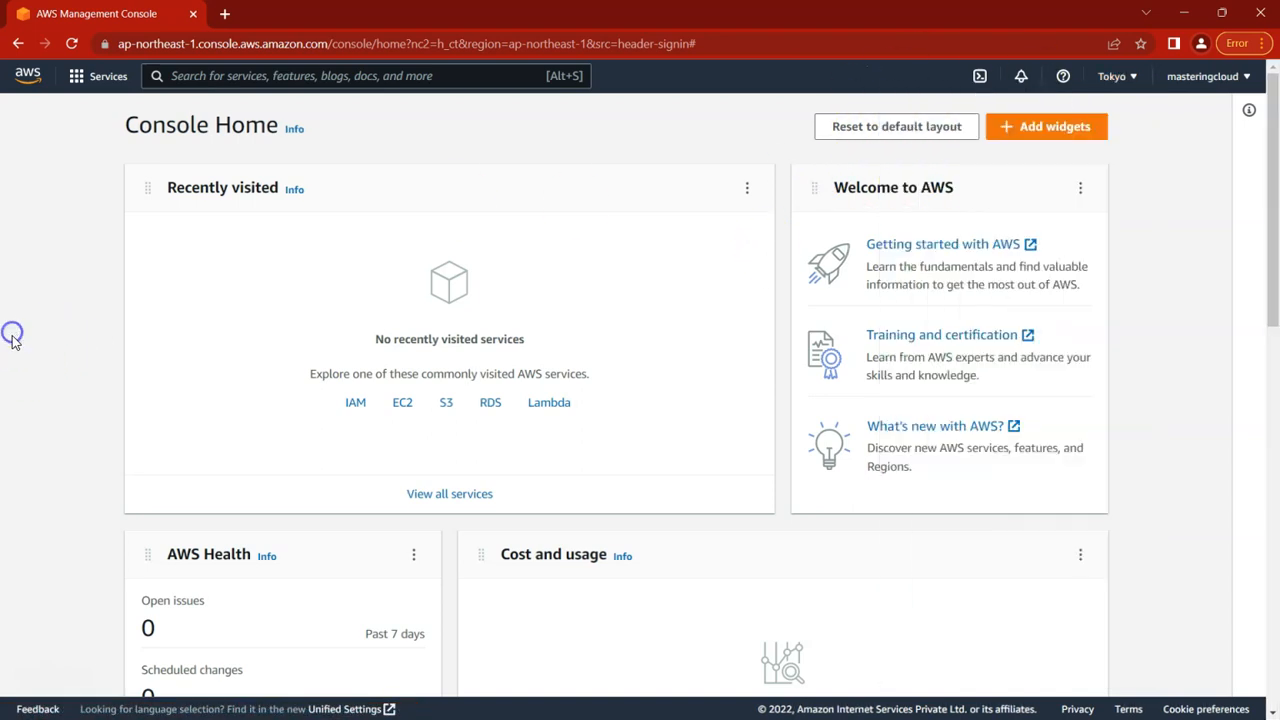
- Switch the console region to US East (N. Virginia), and from there to Asia Pacific (Mumbai)
click(1125, 77)
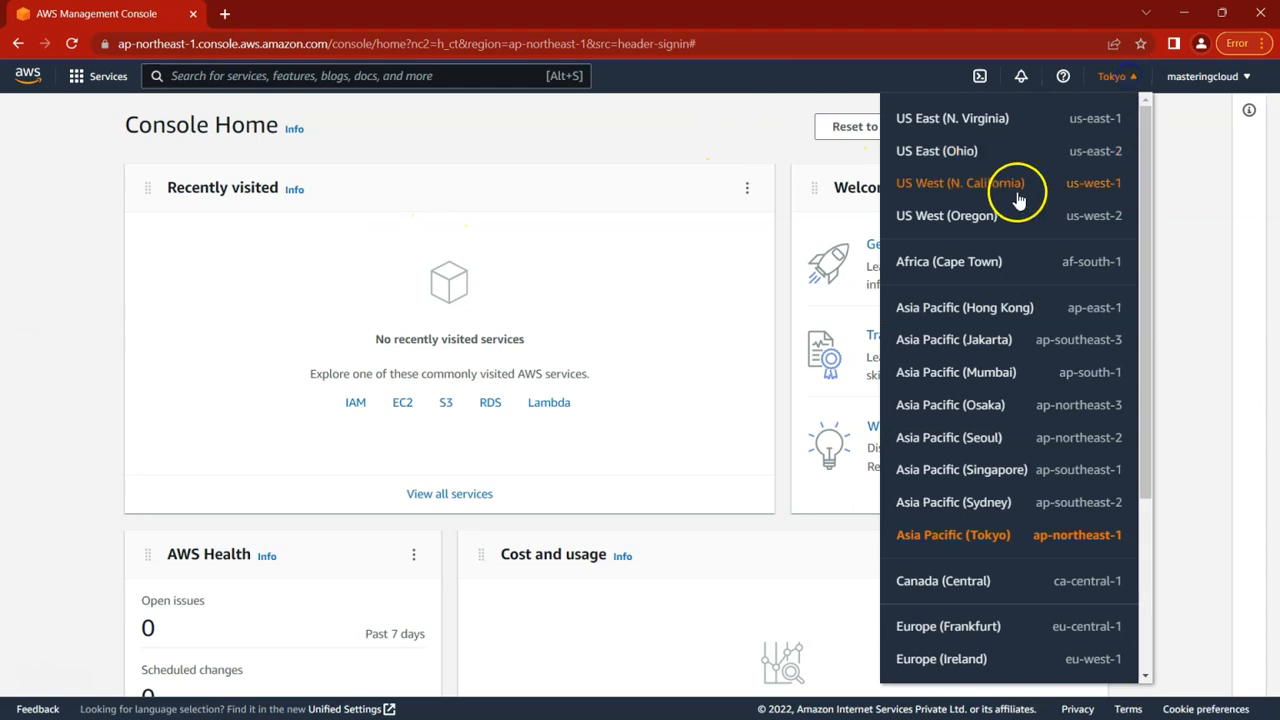
click(987, 122)
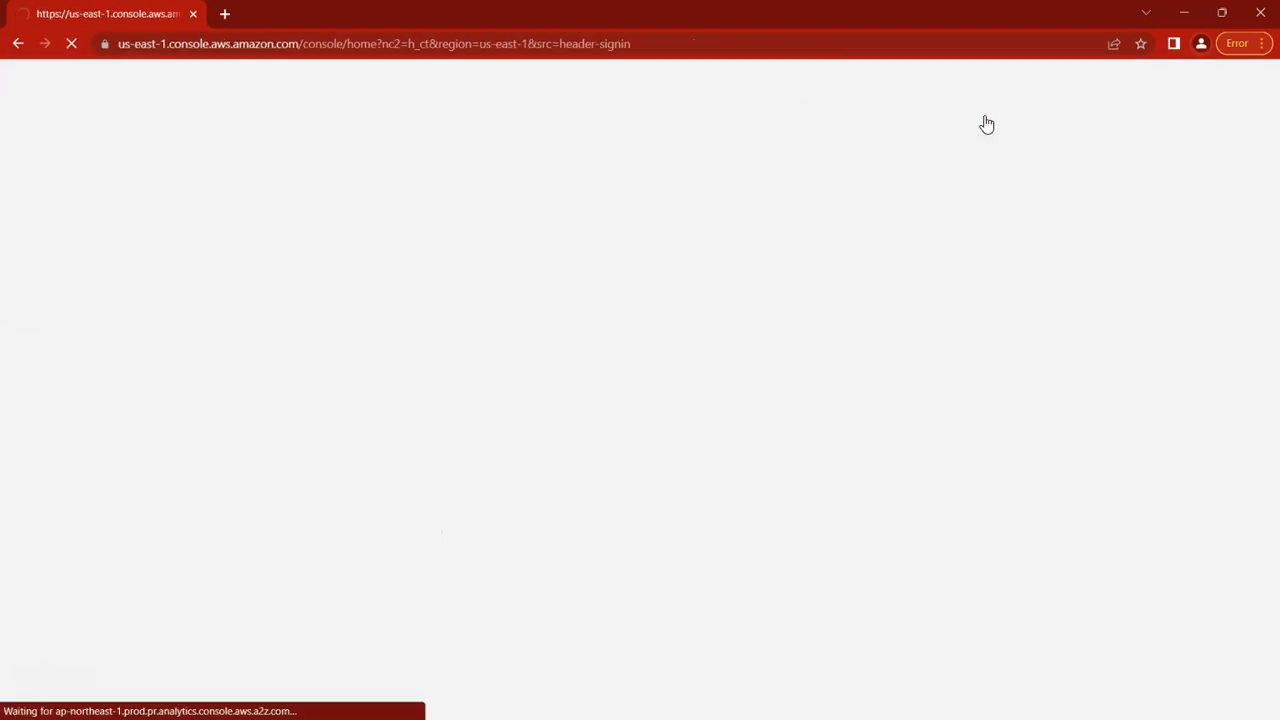
click(1134, 77)
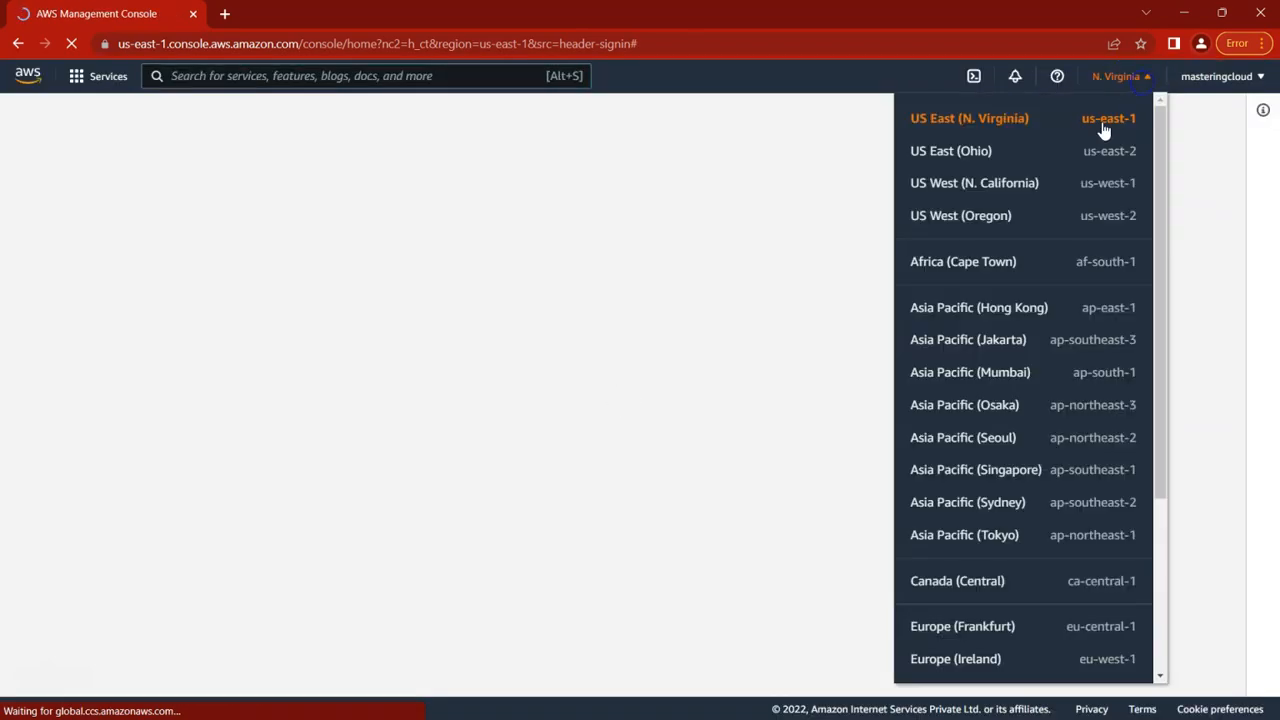
click(957, 378)
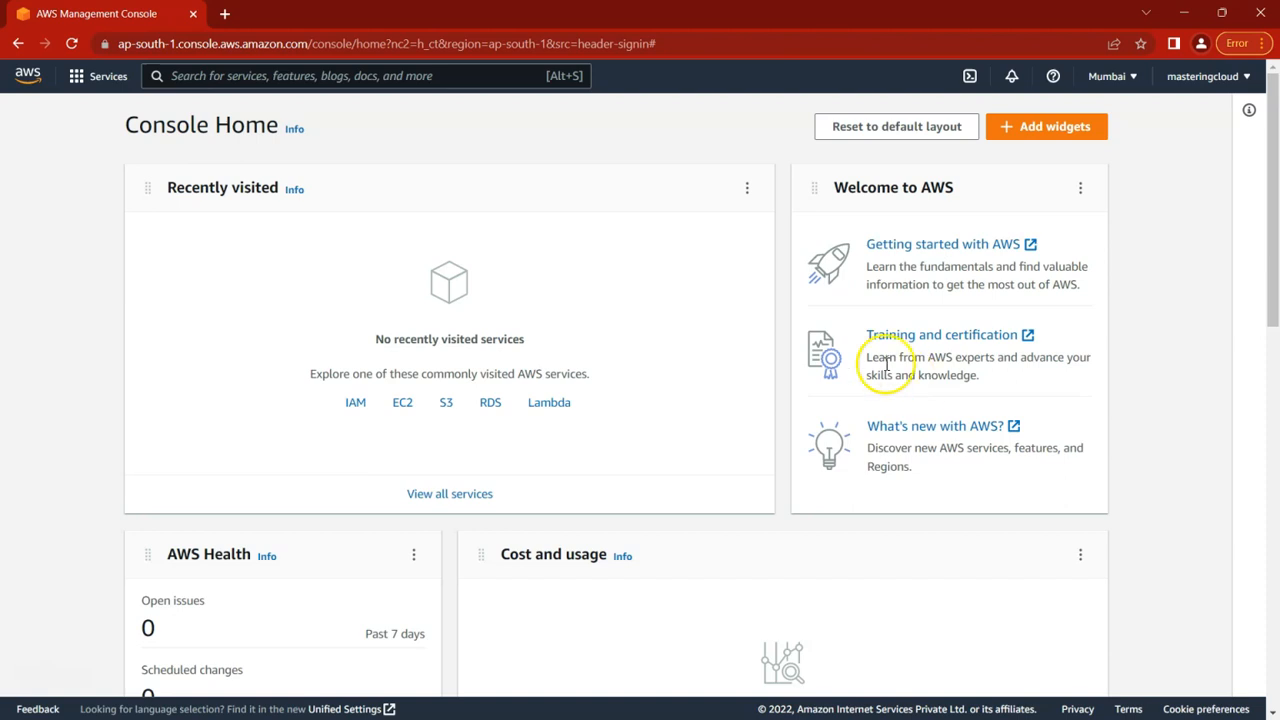
- Search the AWS services for "ec2" and open the EC2 dashboard
click(213, 82)
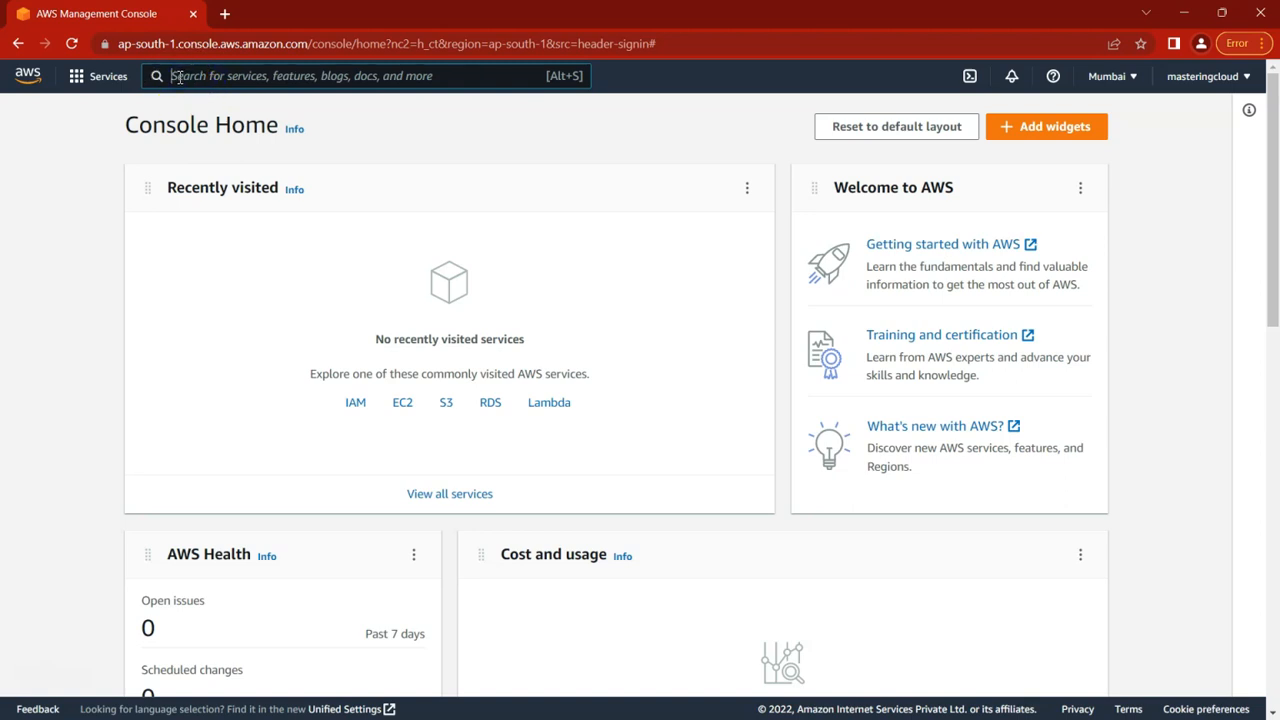
text(ec2)
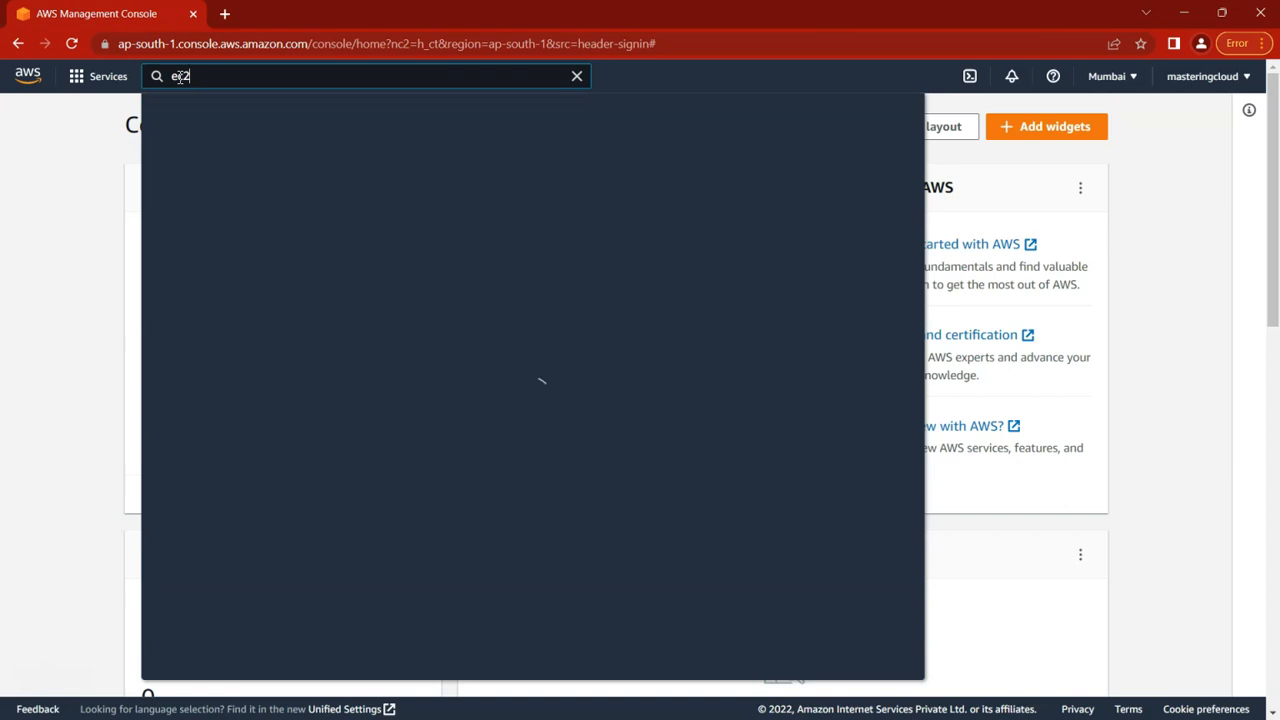
mouse_move(375, 200)
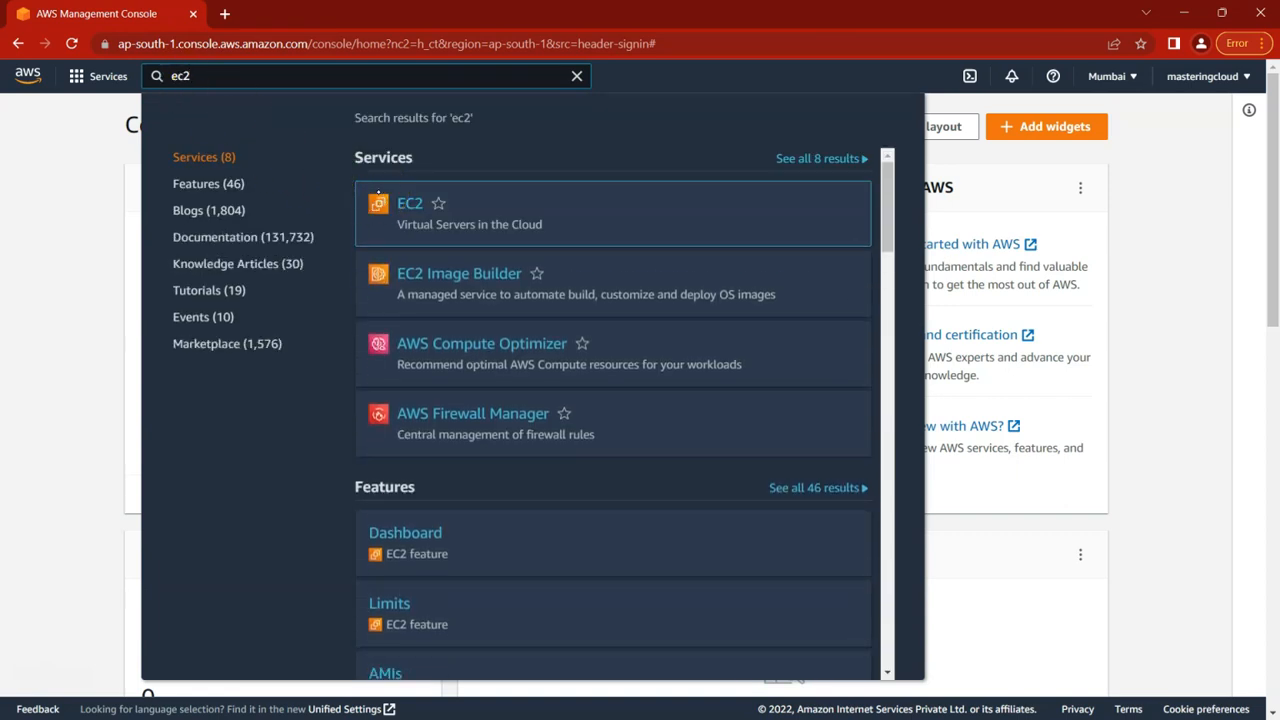
click(412, 207)
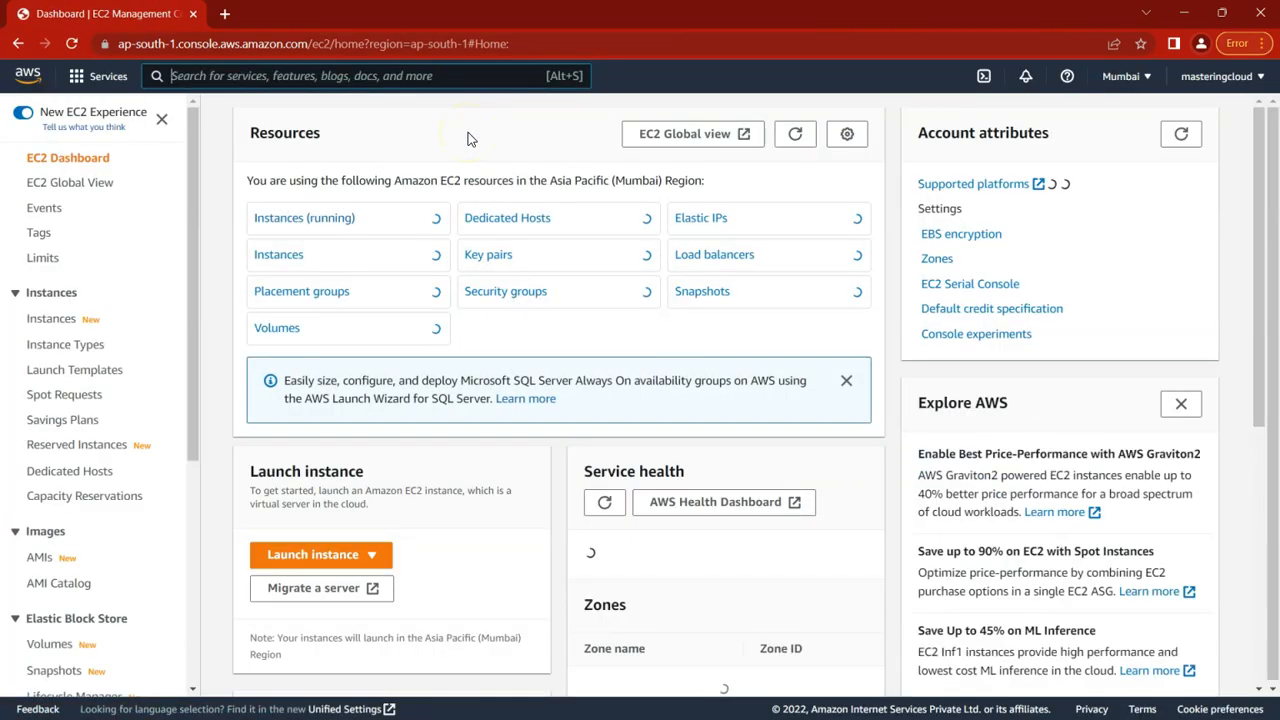
- Examine the EC2 resources for the Mumbai region and the account's supported platform and default VPC
click(322, 217)
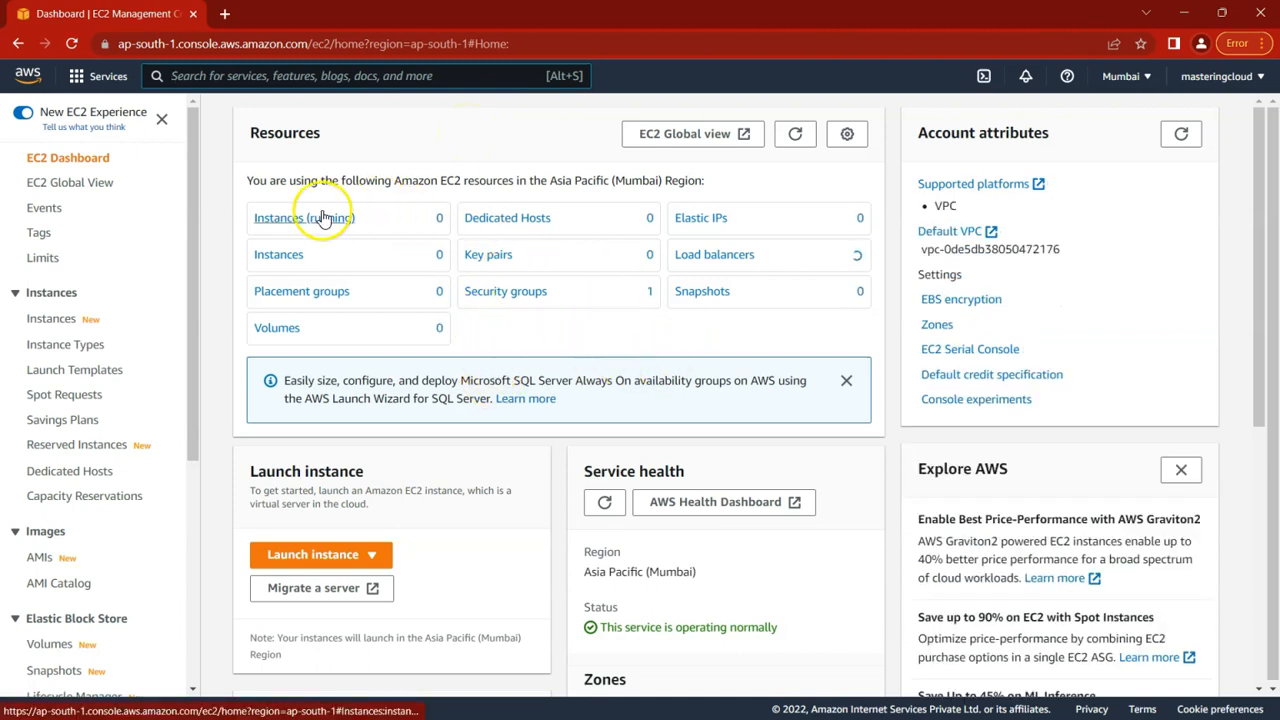
drag(253, 181, 705, 195)
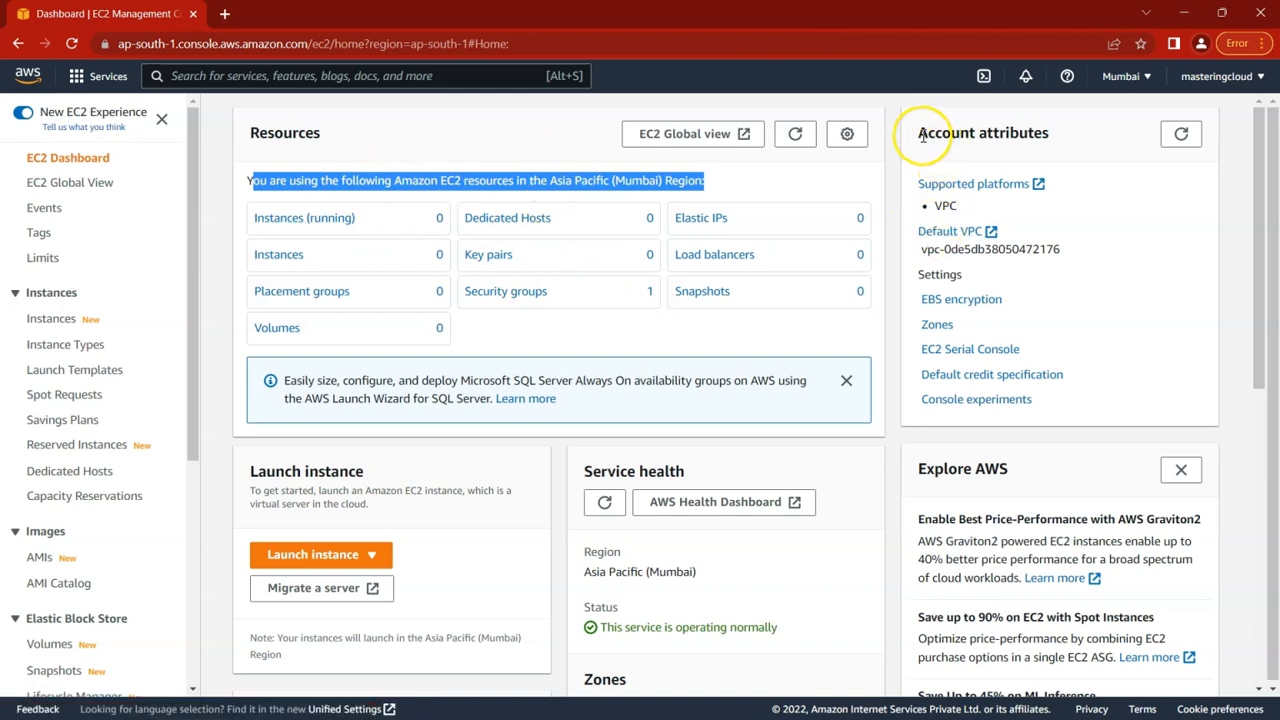
double_click(942, 205)
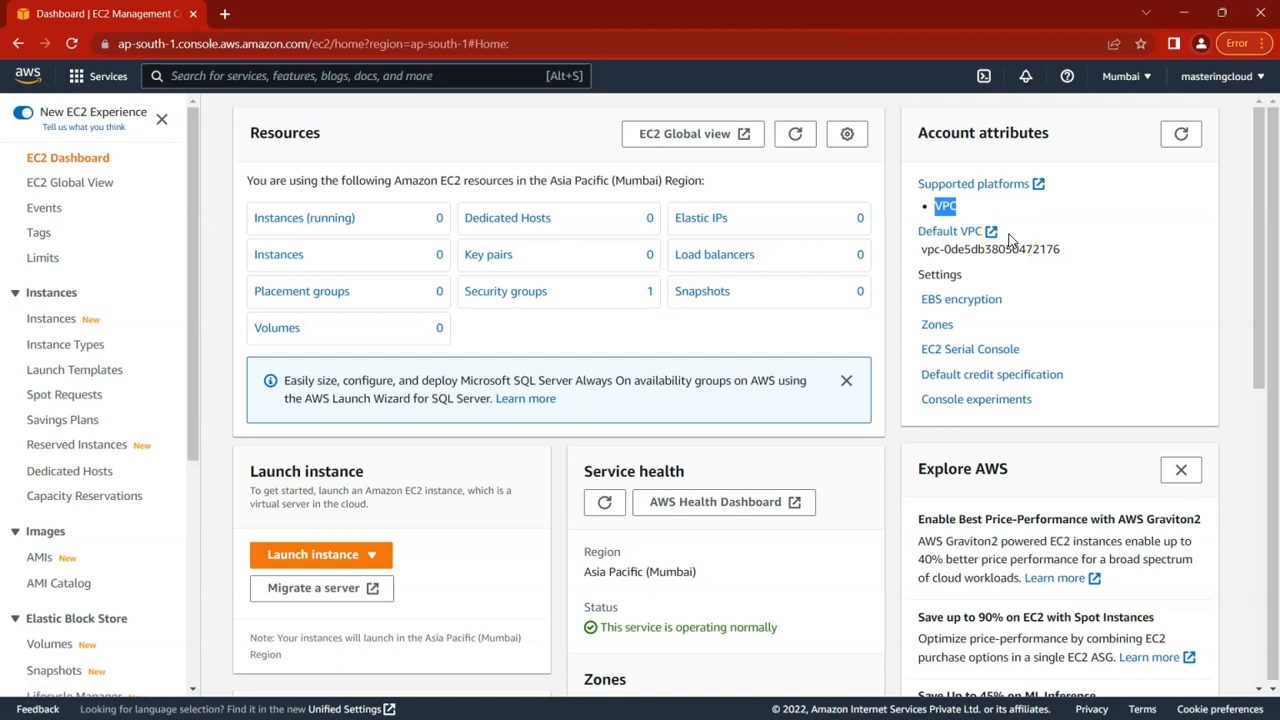
drag(920, 249, 1083, 251)
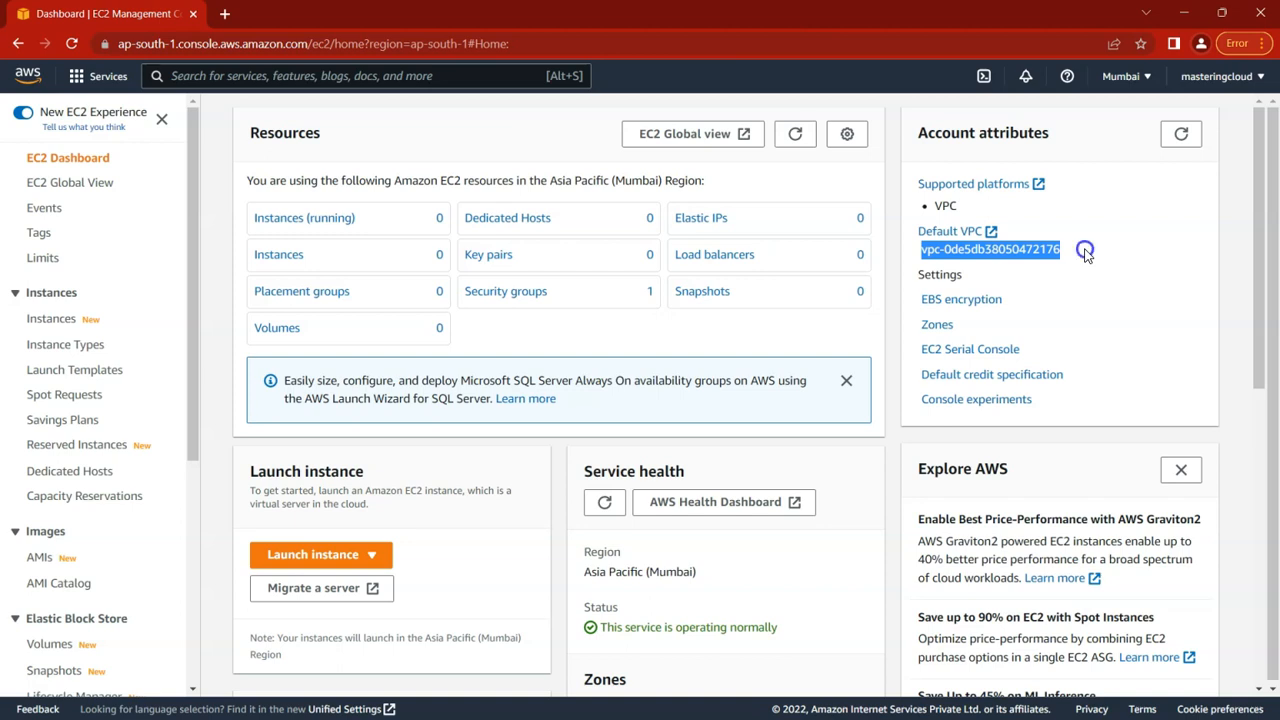
click(1088, 256)
- Examine the availability zone names and zone IDs of the Mumbai region on the EC2 dashboard
scroll(600, 366, down, 3)
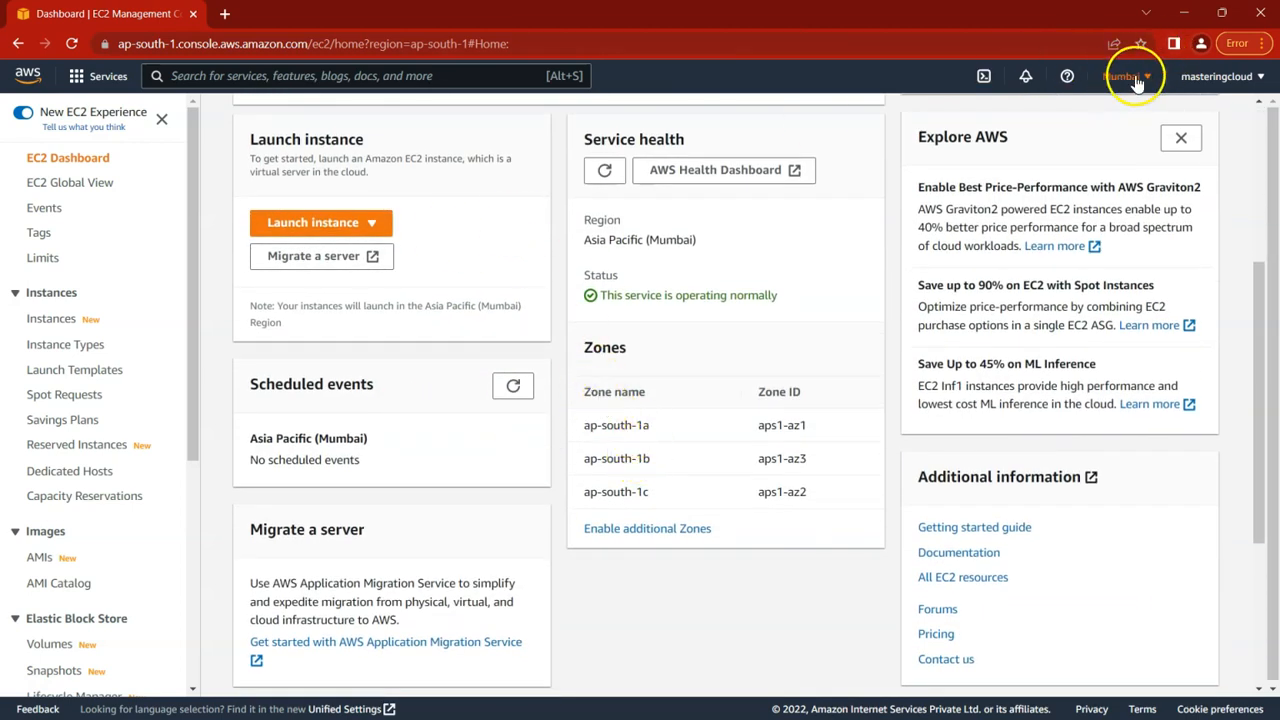
drag(584, 346, 622, 345)
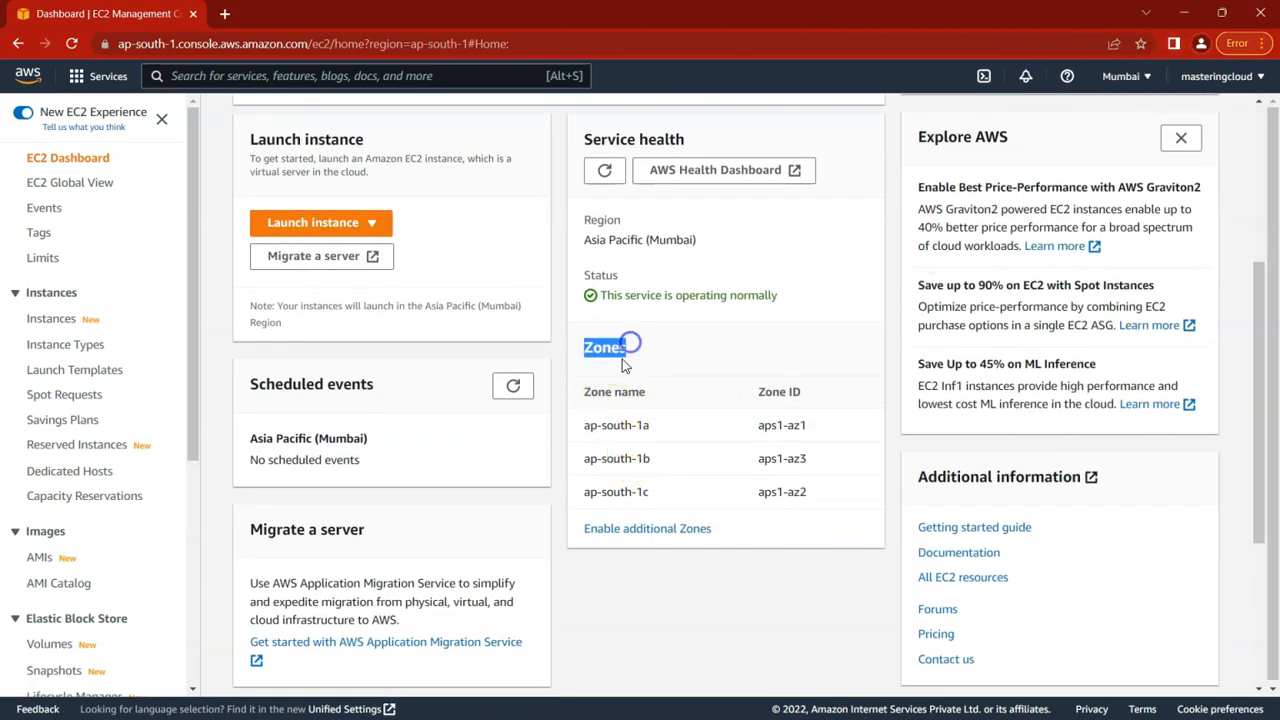
drag(584, 391, 650, 394)
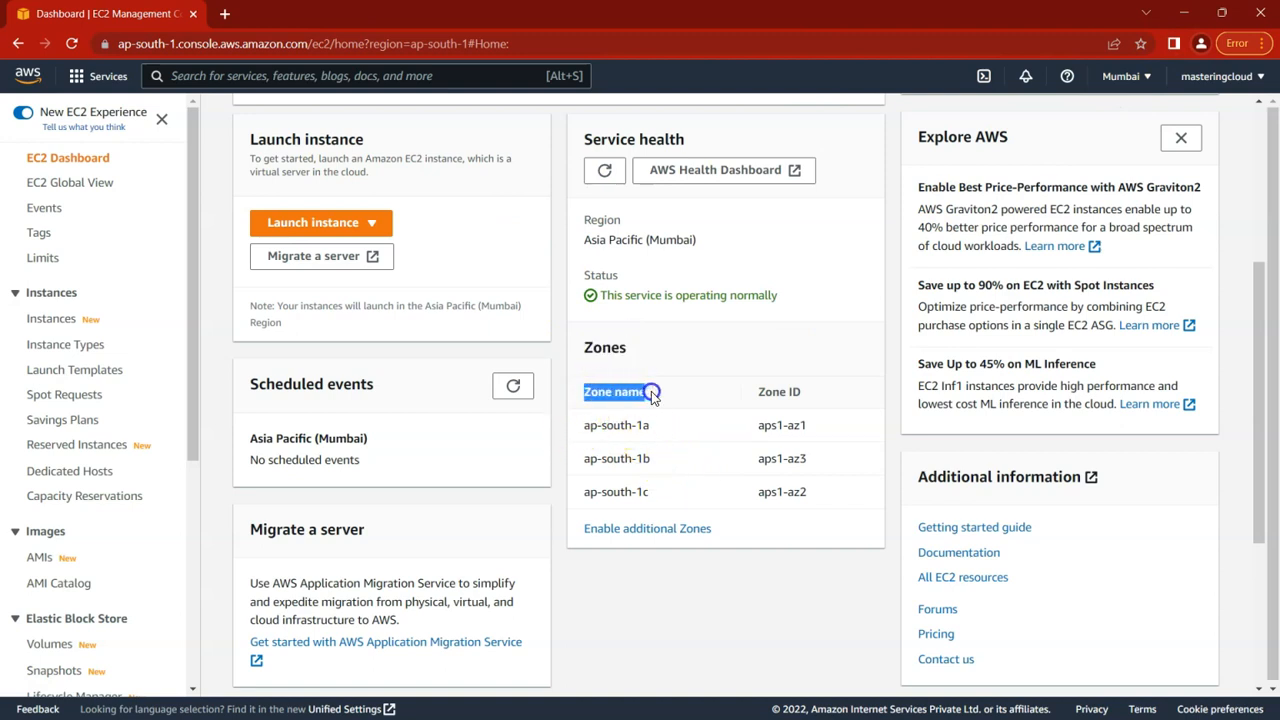
drag(585, 425, 821, 498)
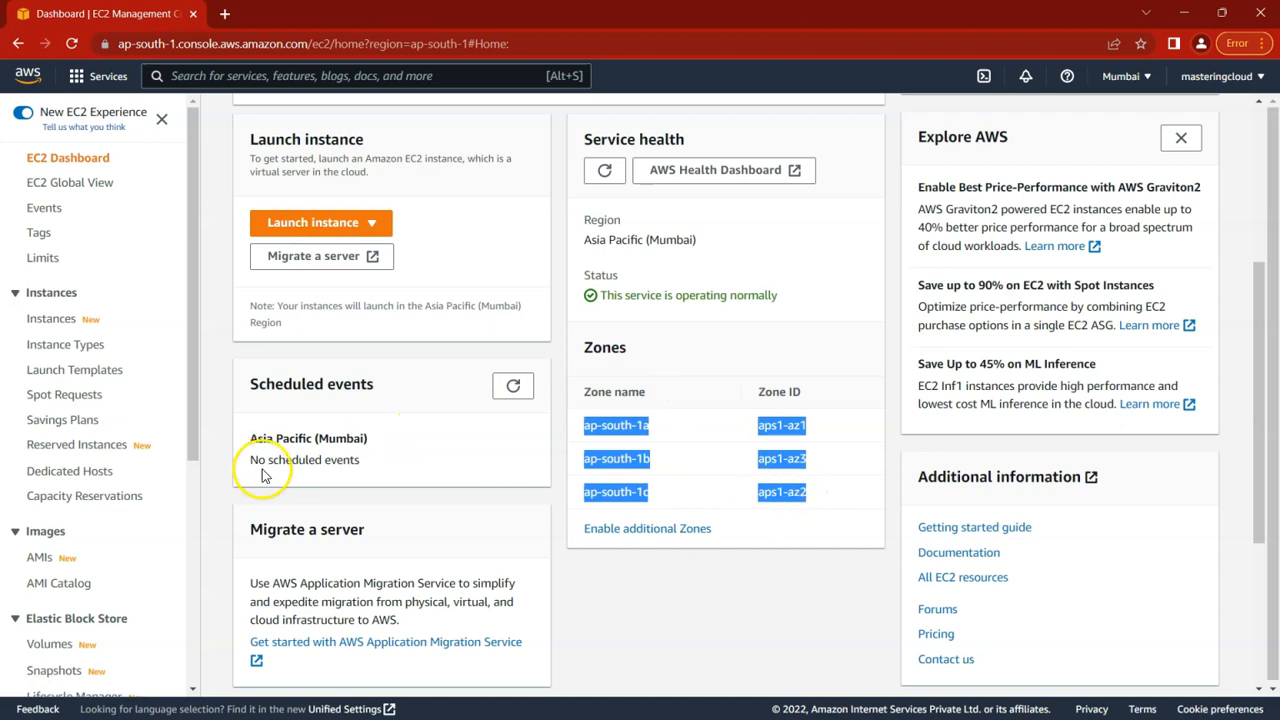
click(780, 618)
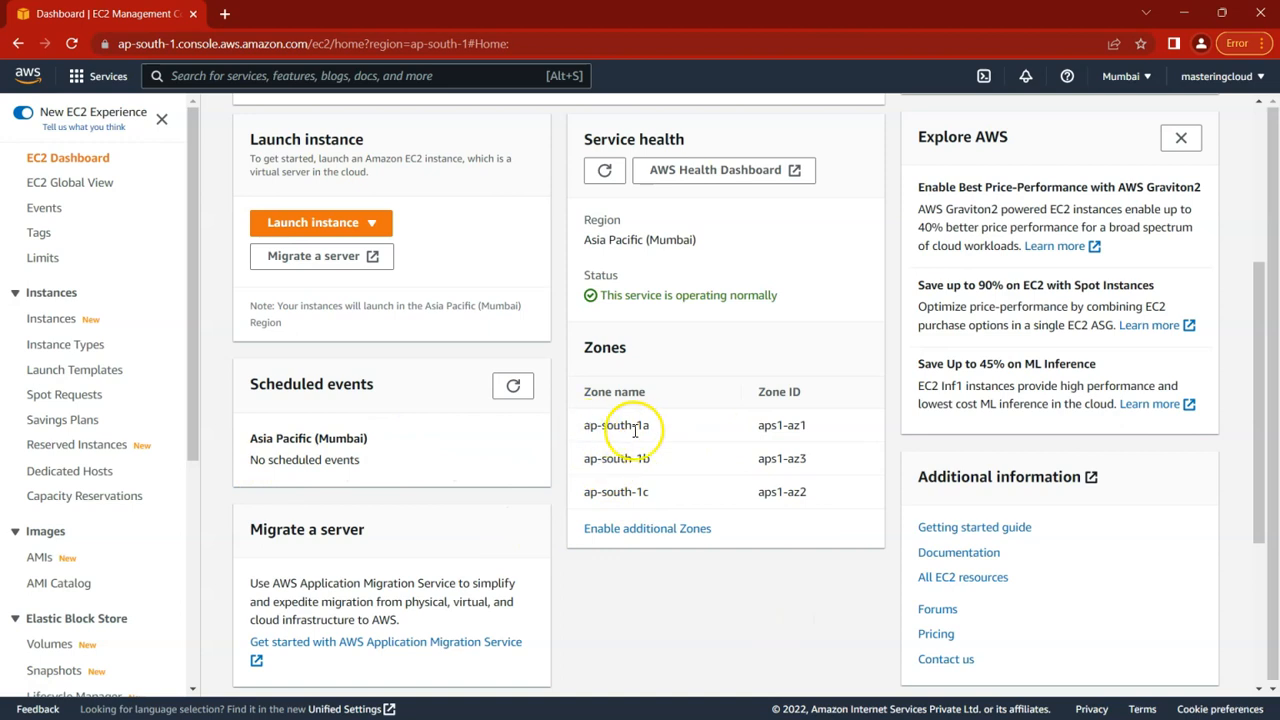
drag(638, 425, 635, 492)
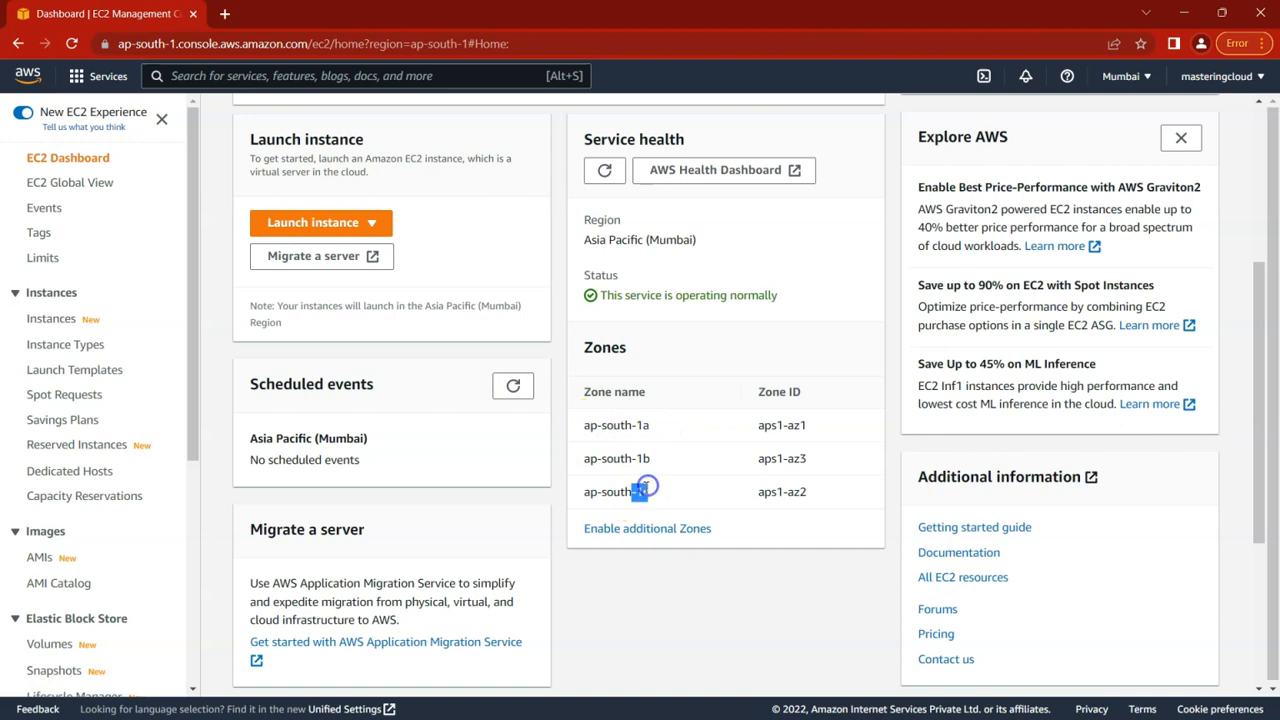
drag(765, 425, 819, 495)
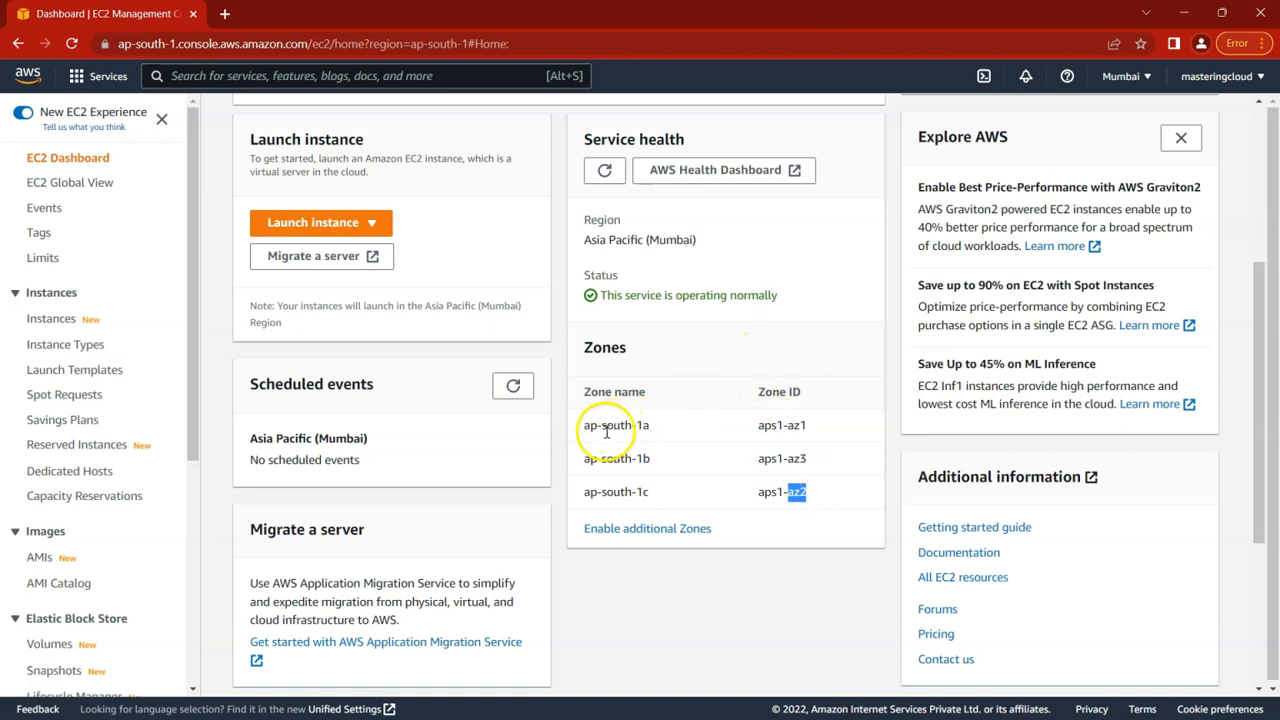
drag(583, 425, 666, 437)
drag(583, 458, 663, 466)
drag(580, 498, 652, 494)
click(638, 426)
- Look through the EC2 feature categories and the dashboard's Launch instance section
scroll(603, 426, up, 3)
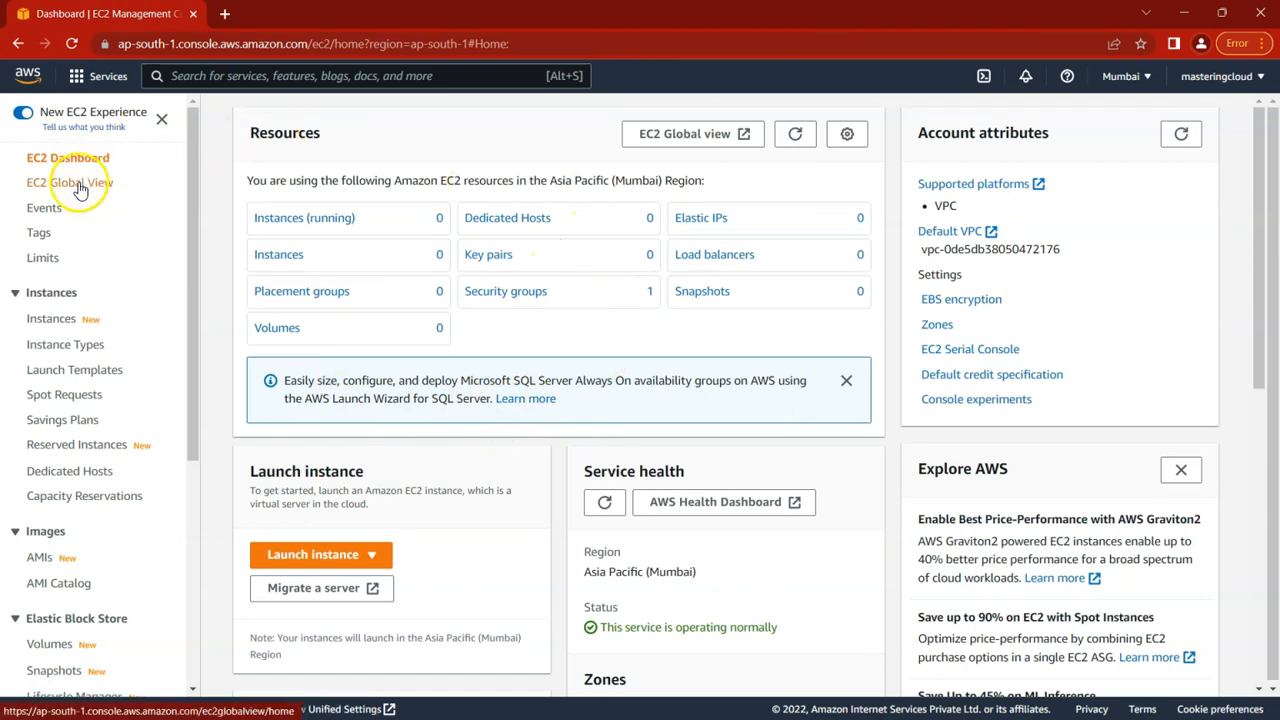
scroll(70, 310, down, 4)
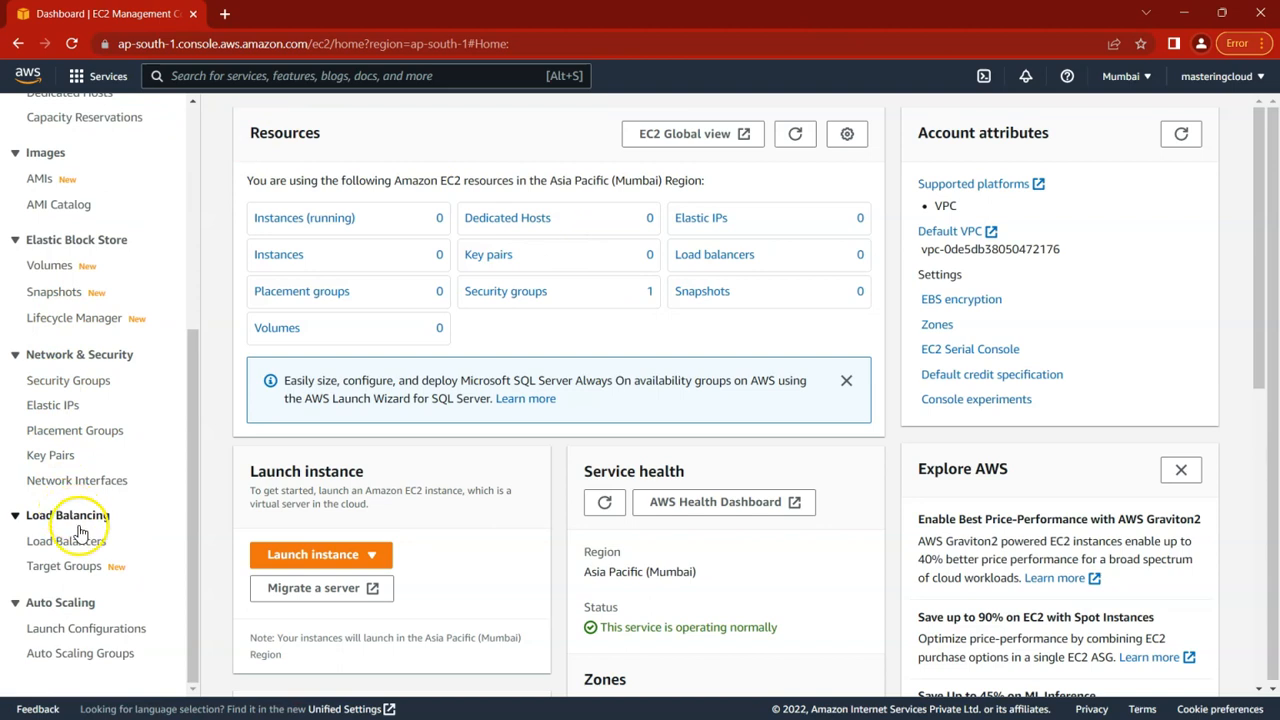
scroll(84, 527, up, 5)
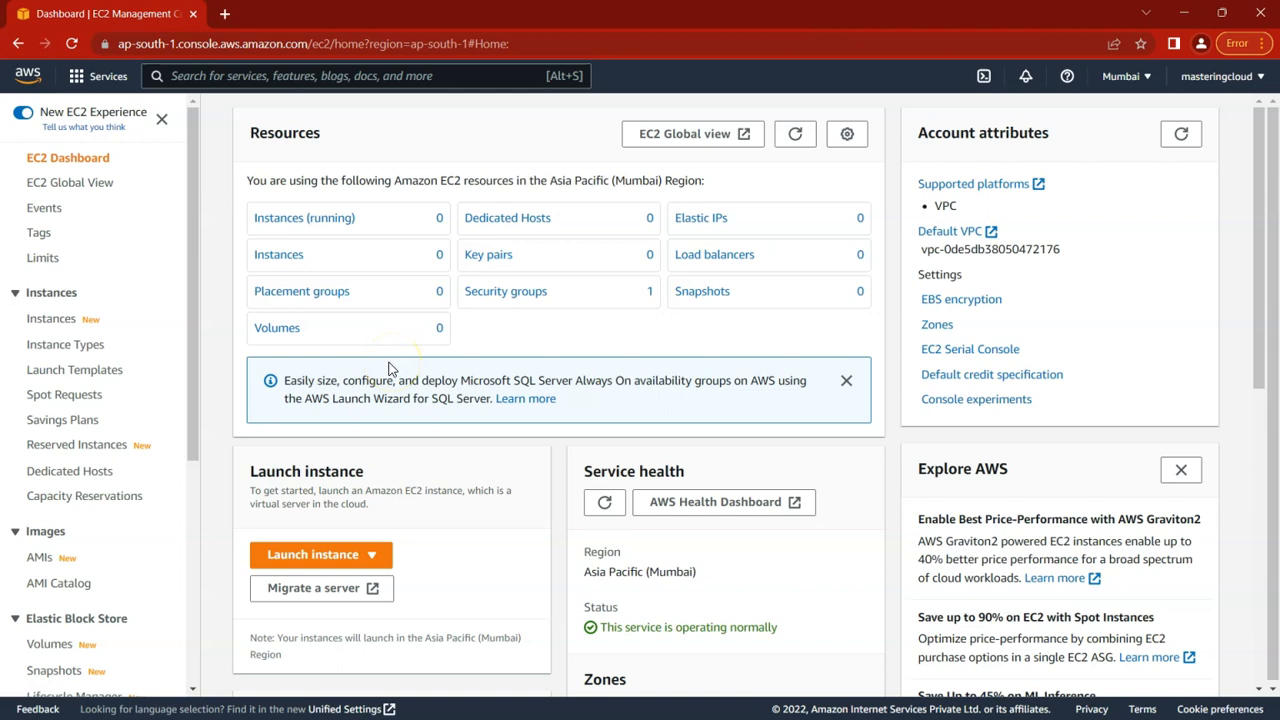
drag(251, 471, 366, 477)
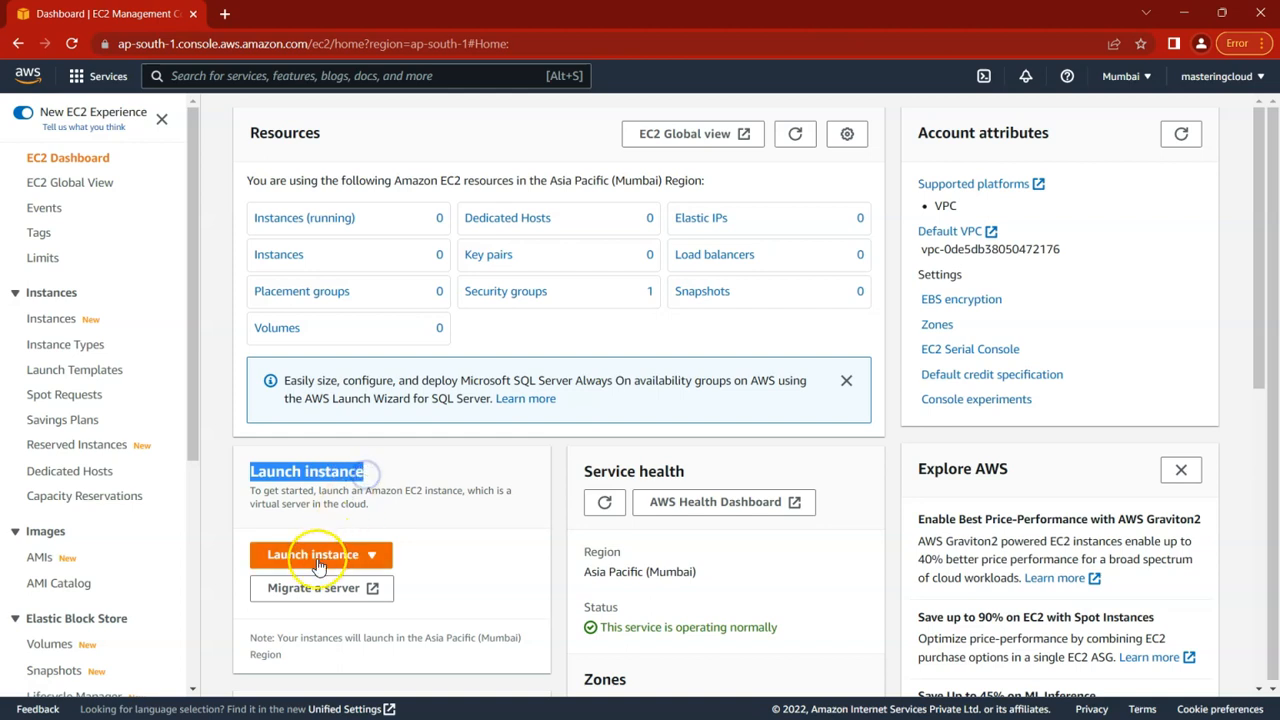
click(318, 566)
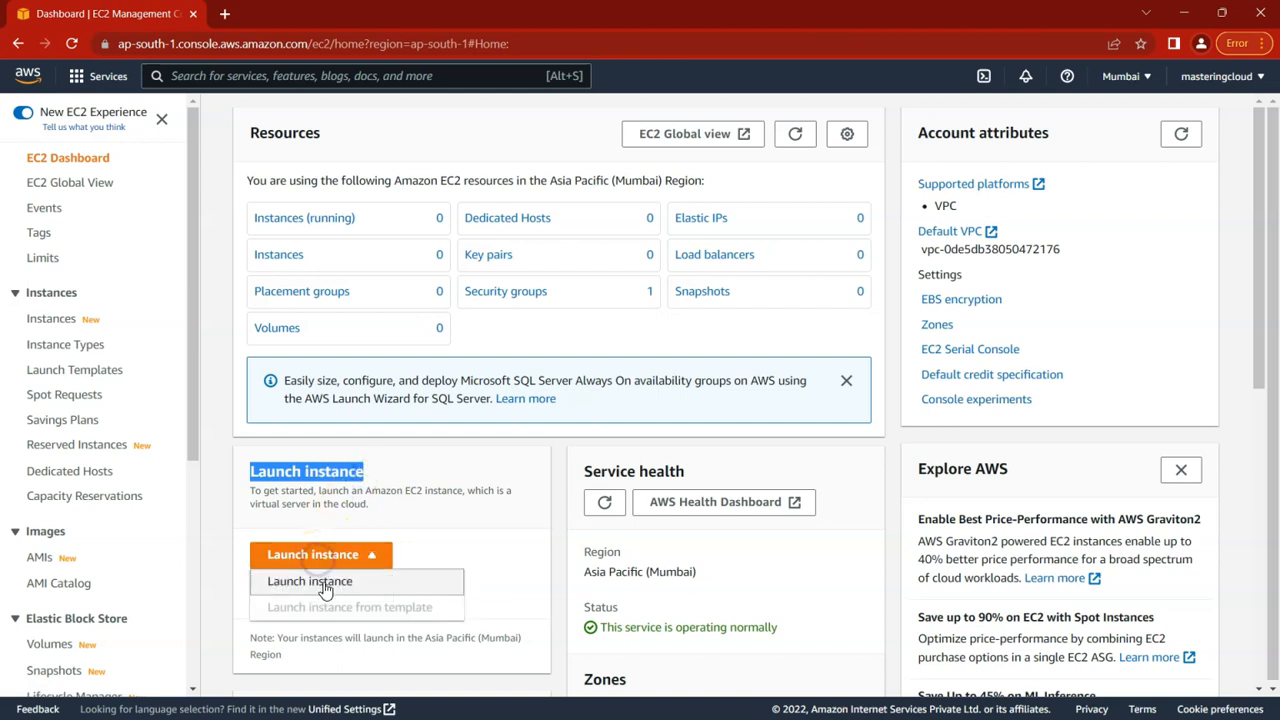
click(306, 580)
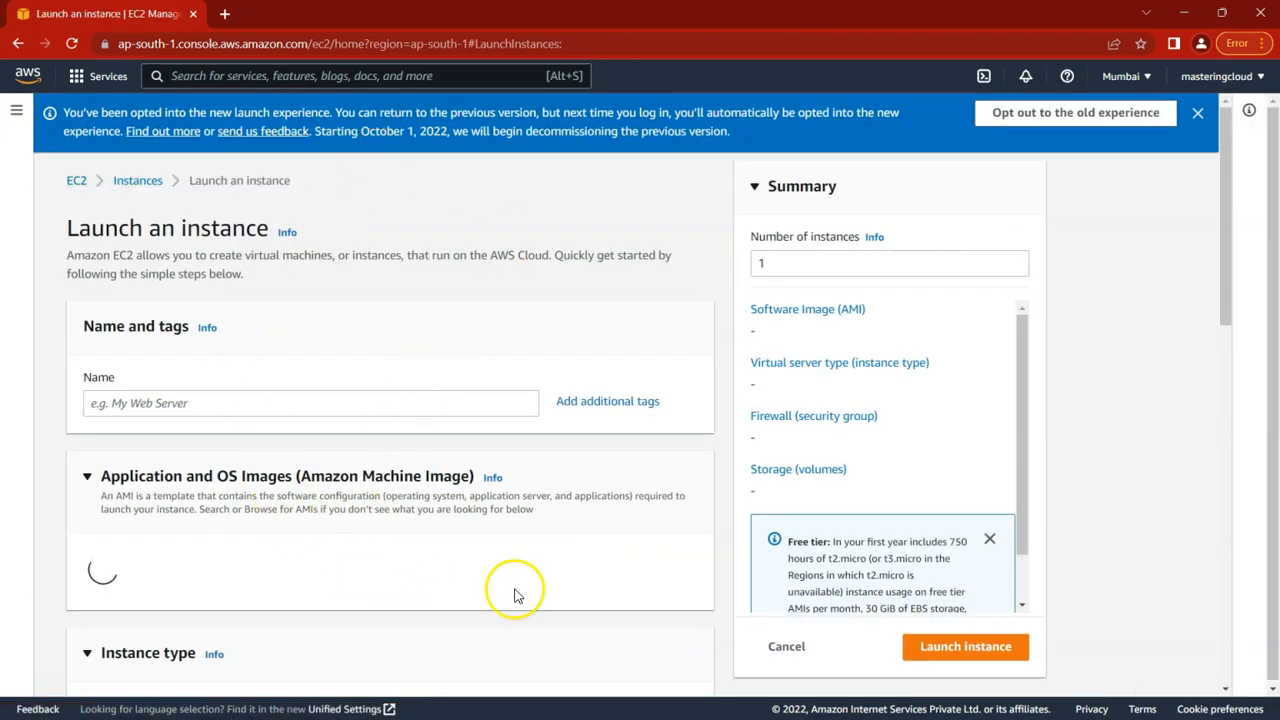
click(779, 648)
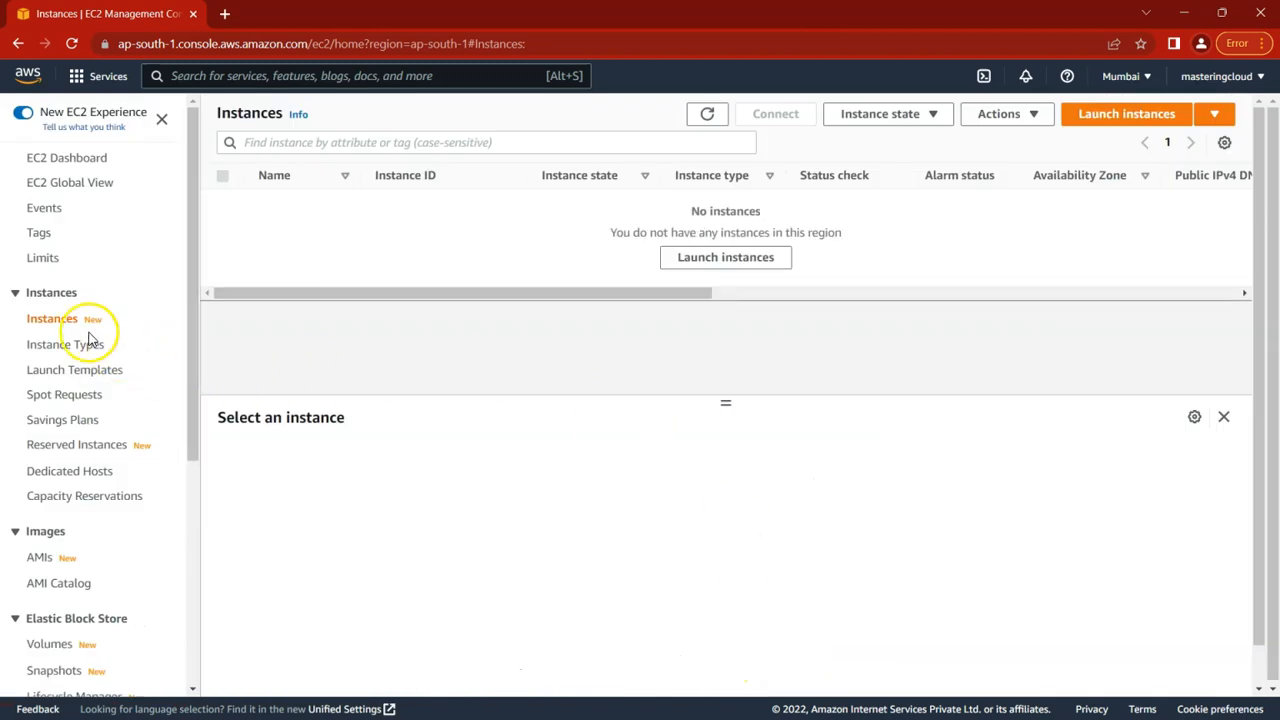
- Open the EC2 Instances list and start launching a new instance from it
click(45, 322)
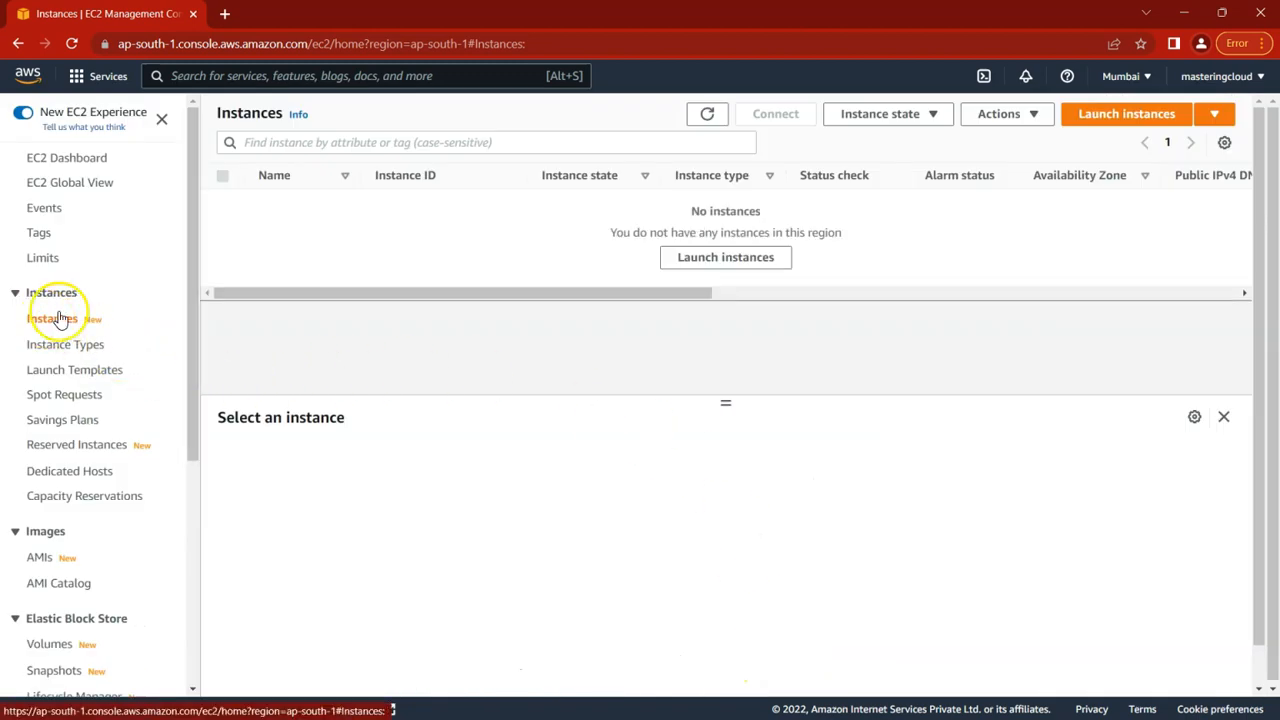
click(1109, 121)
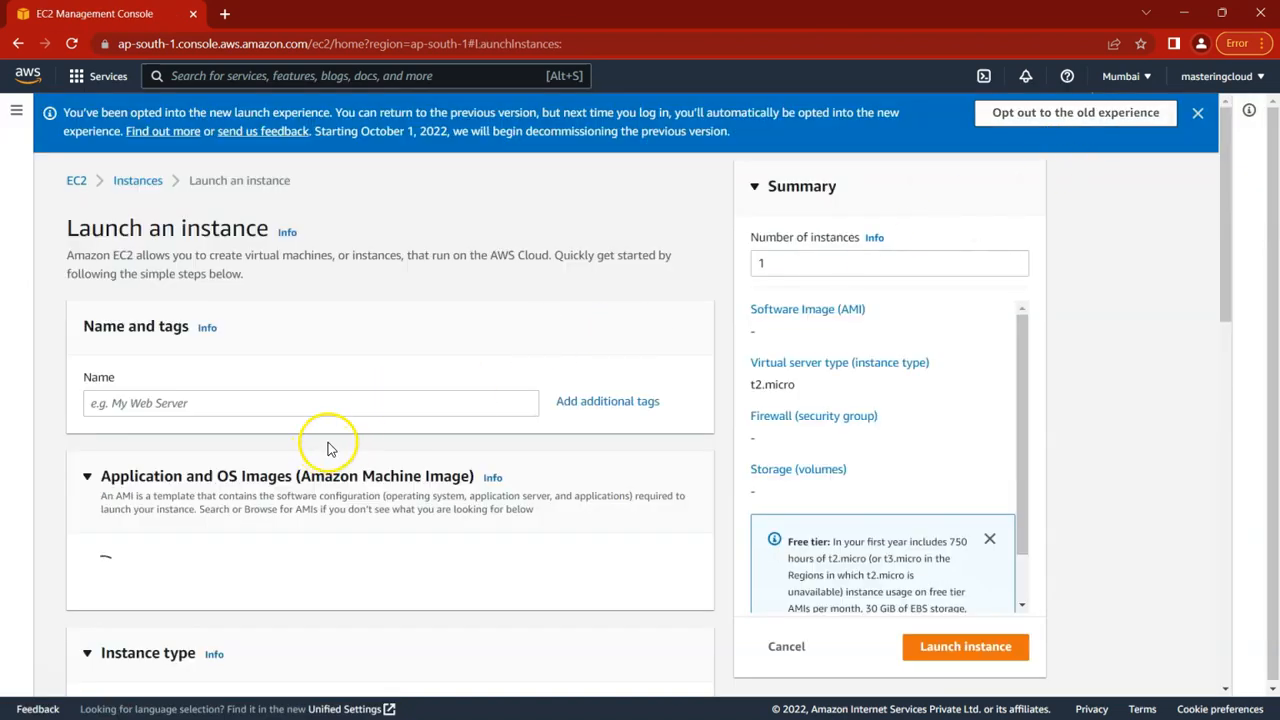
drag(66, 234, 266, 250)
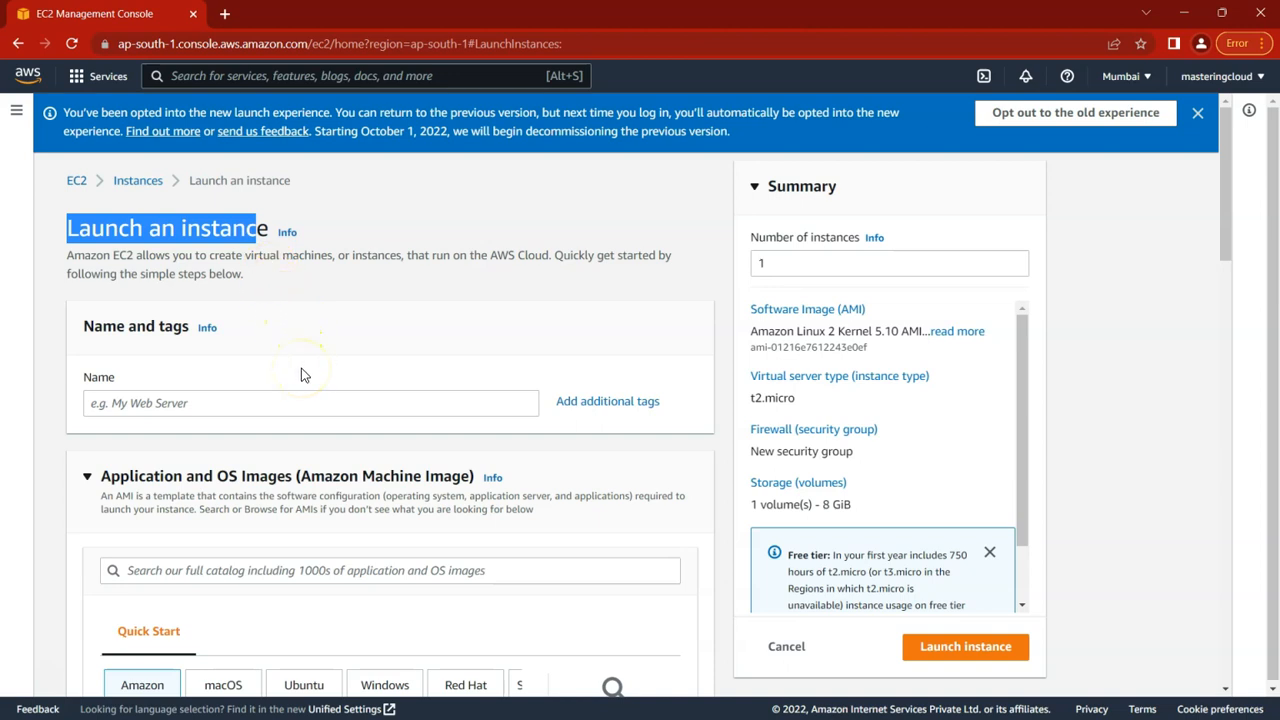
- Enter test-instance as the name of the new instance
scroll(171, 366, down, 1)
drag(82, 300, 118, 301)
click(128, 325)
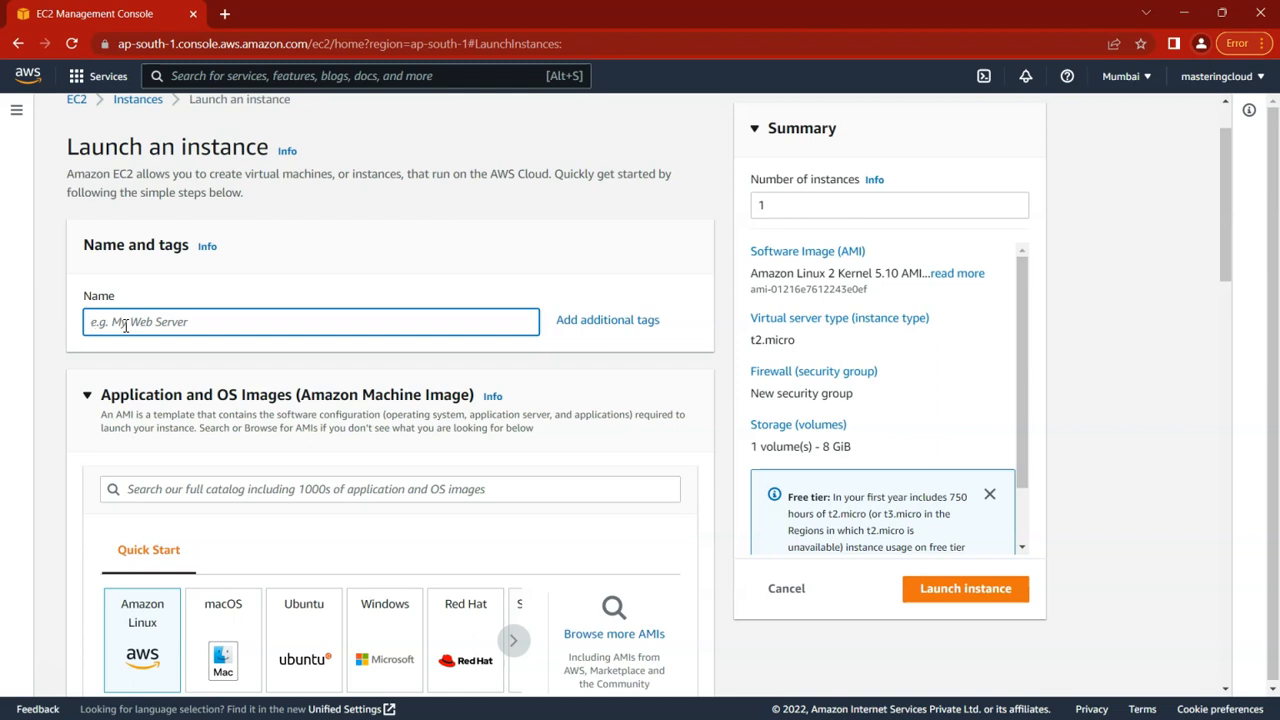
text(test-instance)
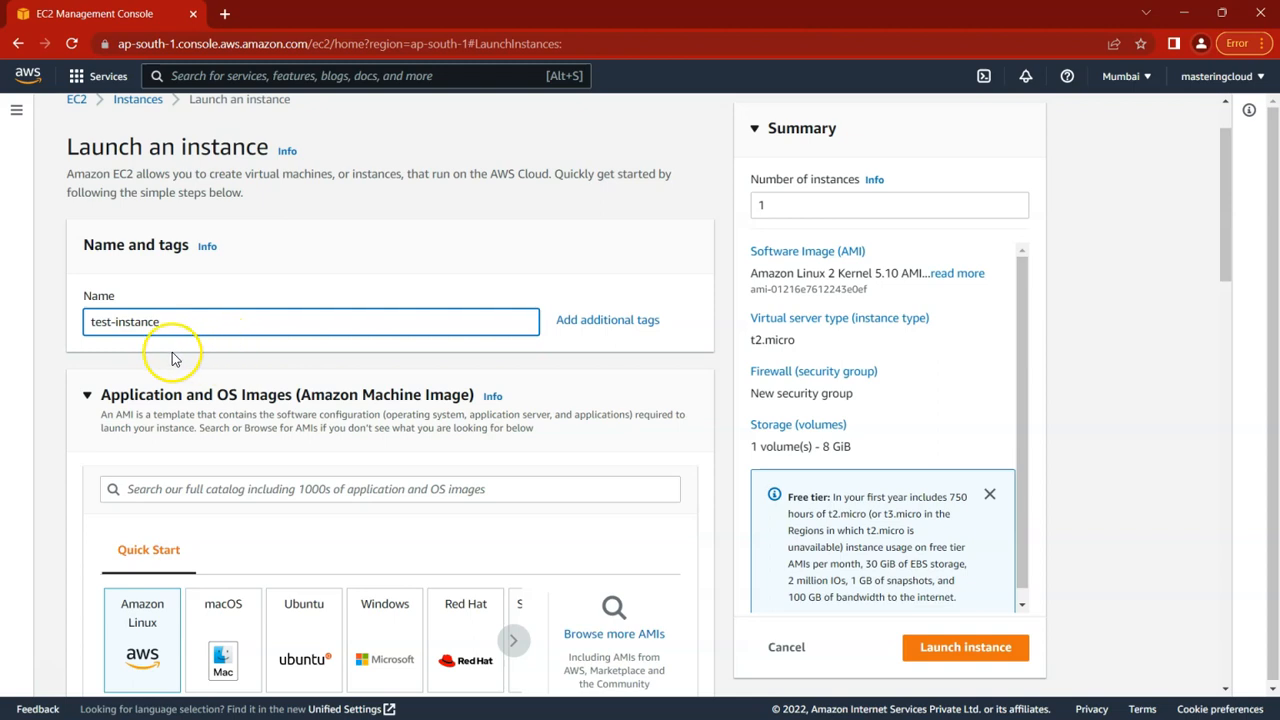
- Capitalise both words of the instance name so it reads Test-Instance
scroll(405, 387, down, 2)
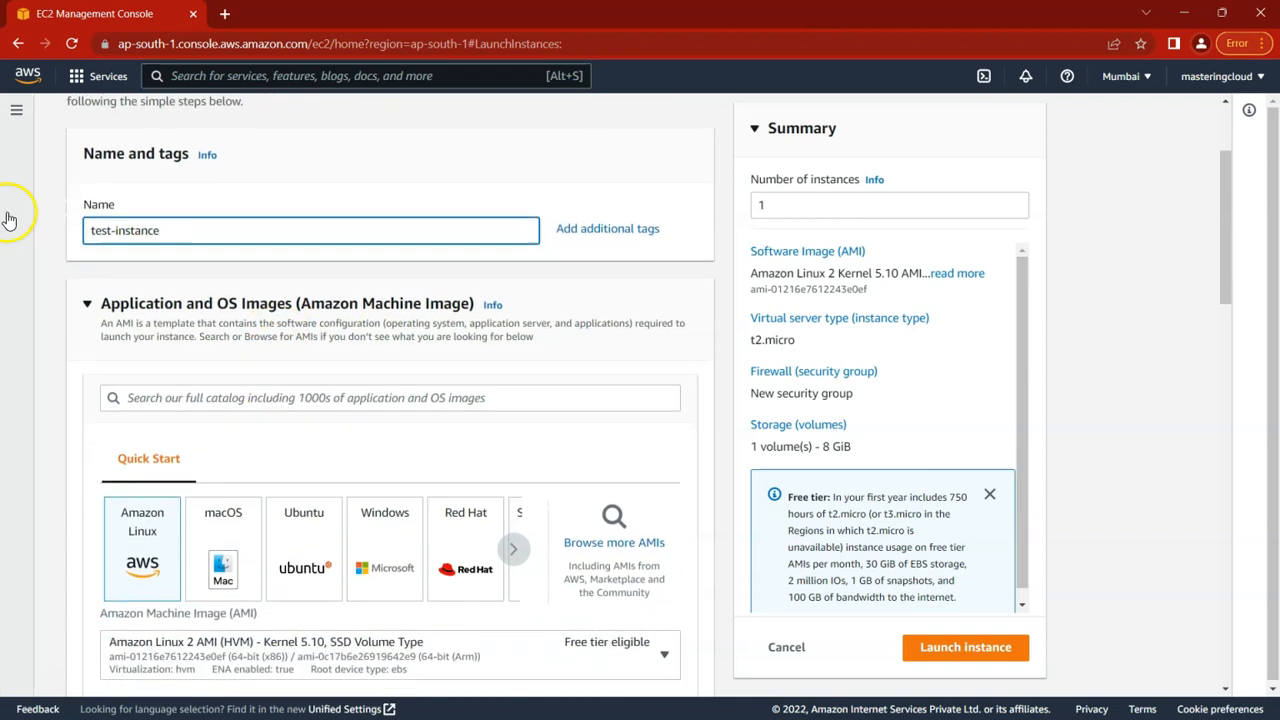
click(95, 218)
key(BackSpace)
text(T)
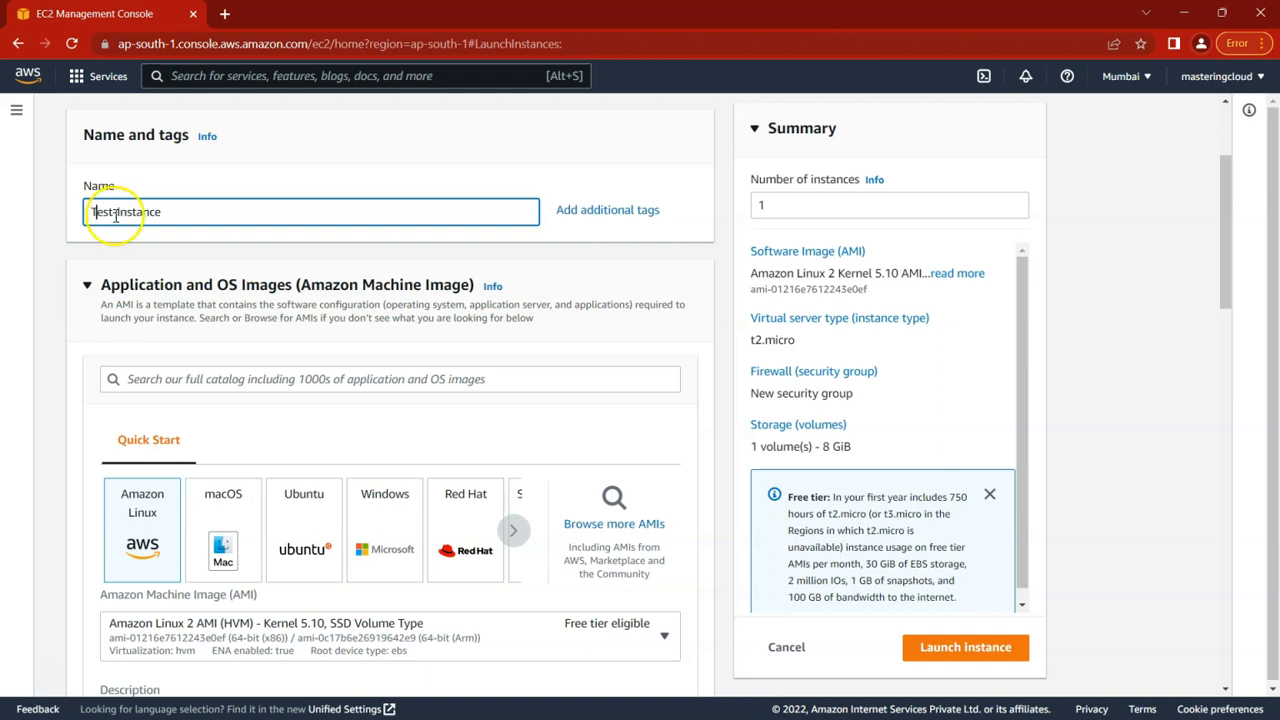
click(121, 214)
key(BackSpace)
text(I)
click(135, 221)
drag(169, 210, 57, 214)
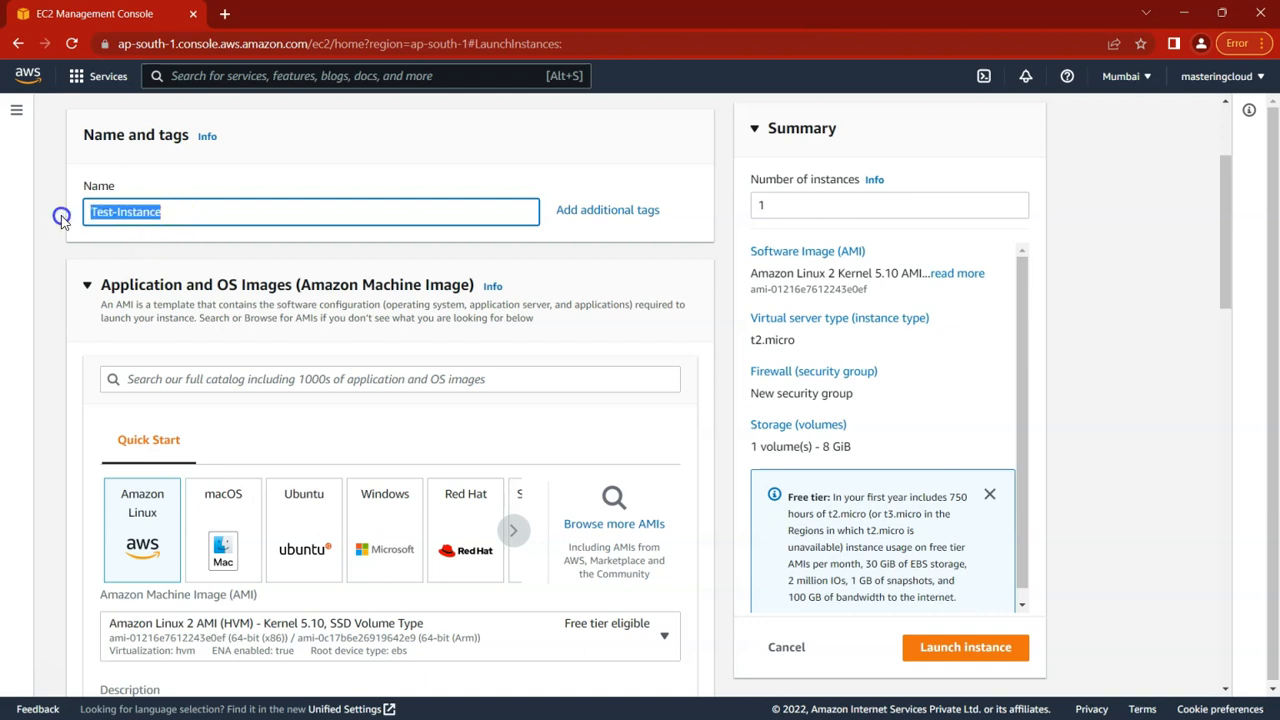
- Look through the Quick Start operating systems offered in the Application and OS Images section, from Amazon Linux to Debian
scroll(96, 343, down, 2)
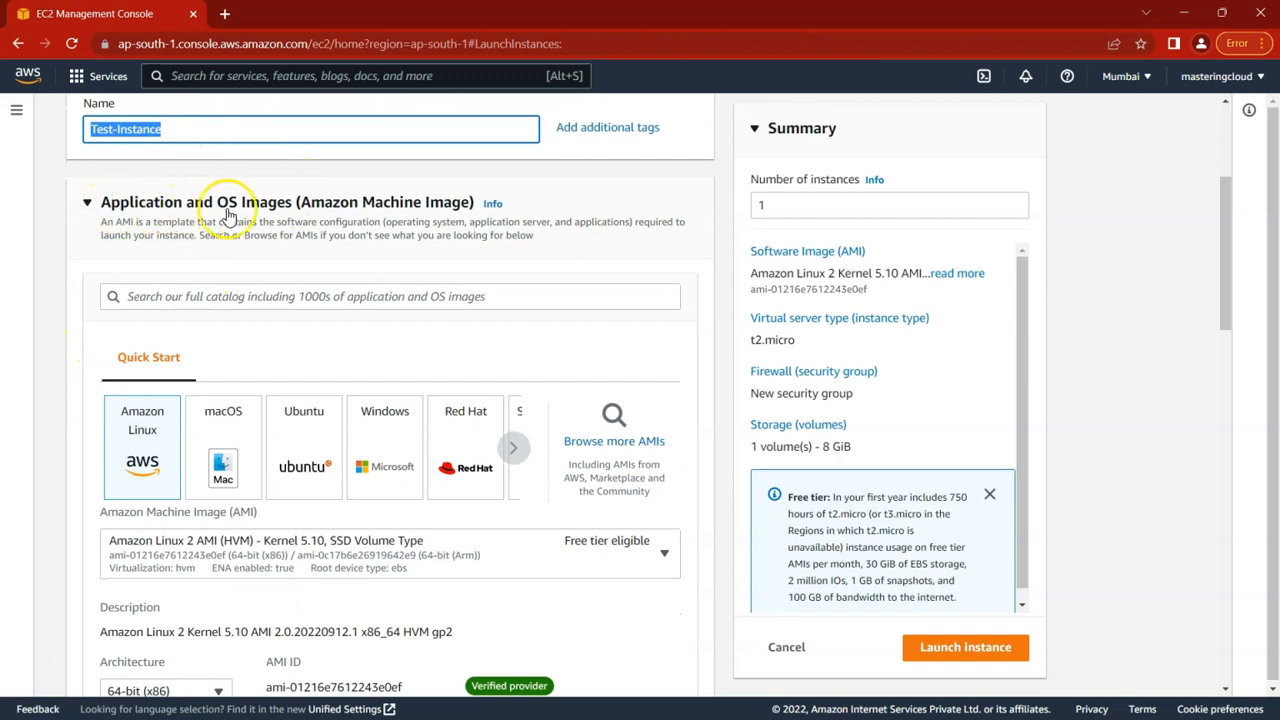
drag(302, 205, 468, 206)
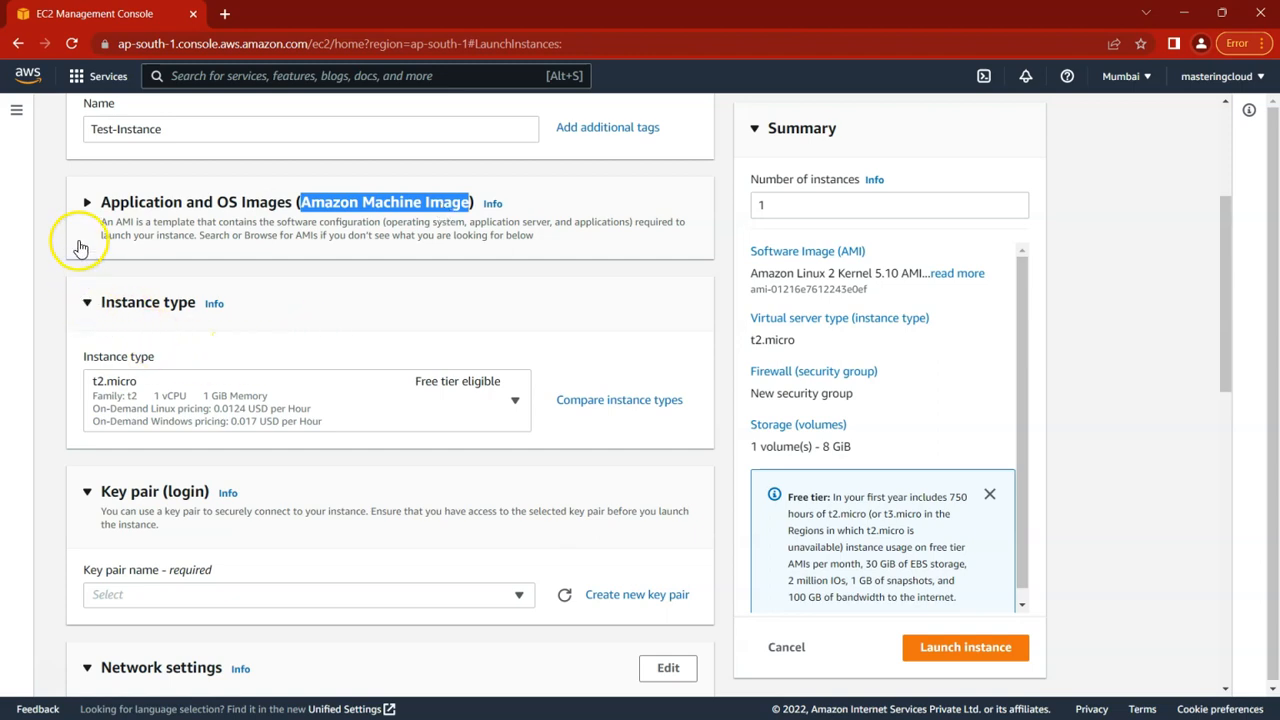
click(86, 202)
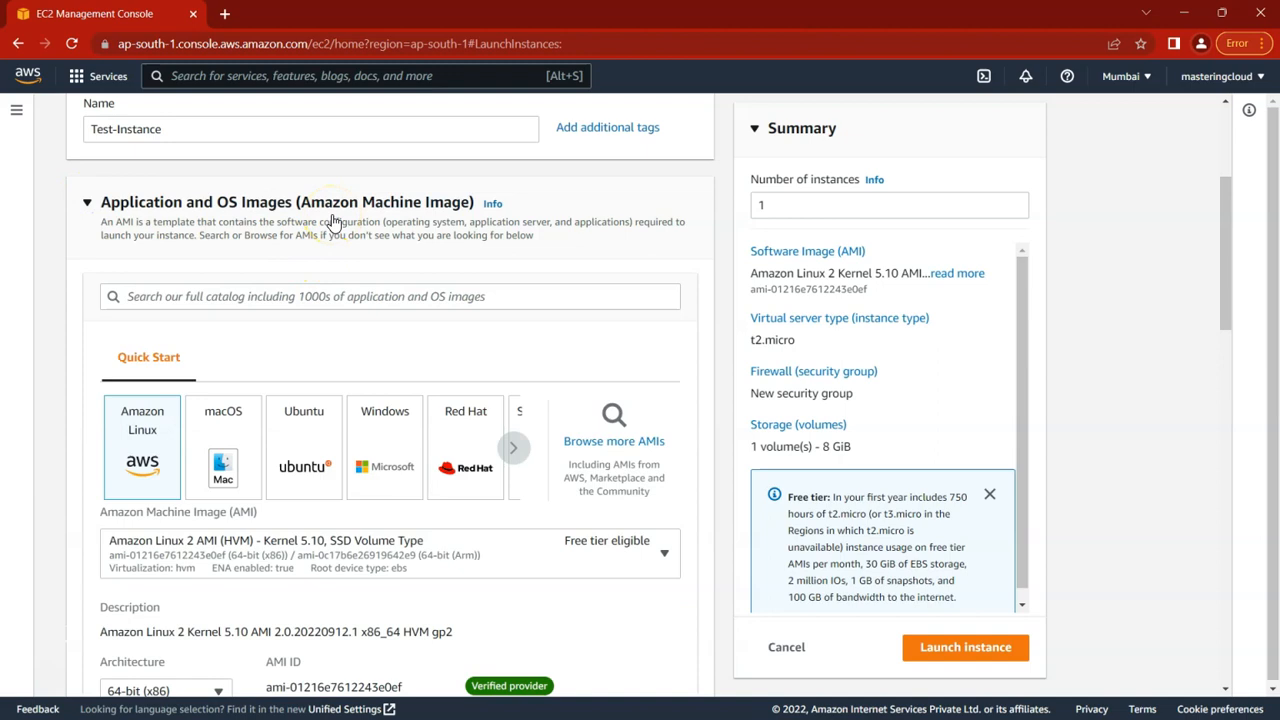
click(130, 410)
scroll(134, 412, down, 1)
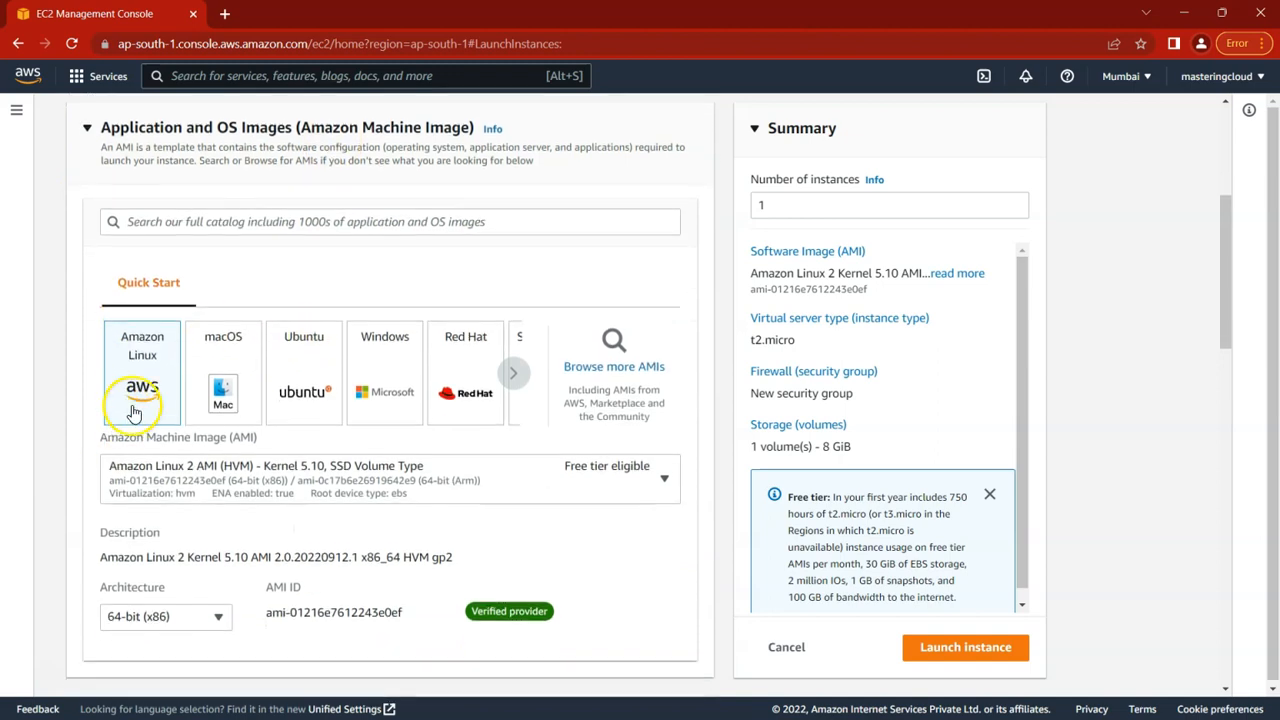
click(512, 373)
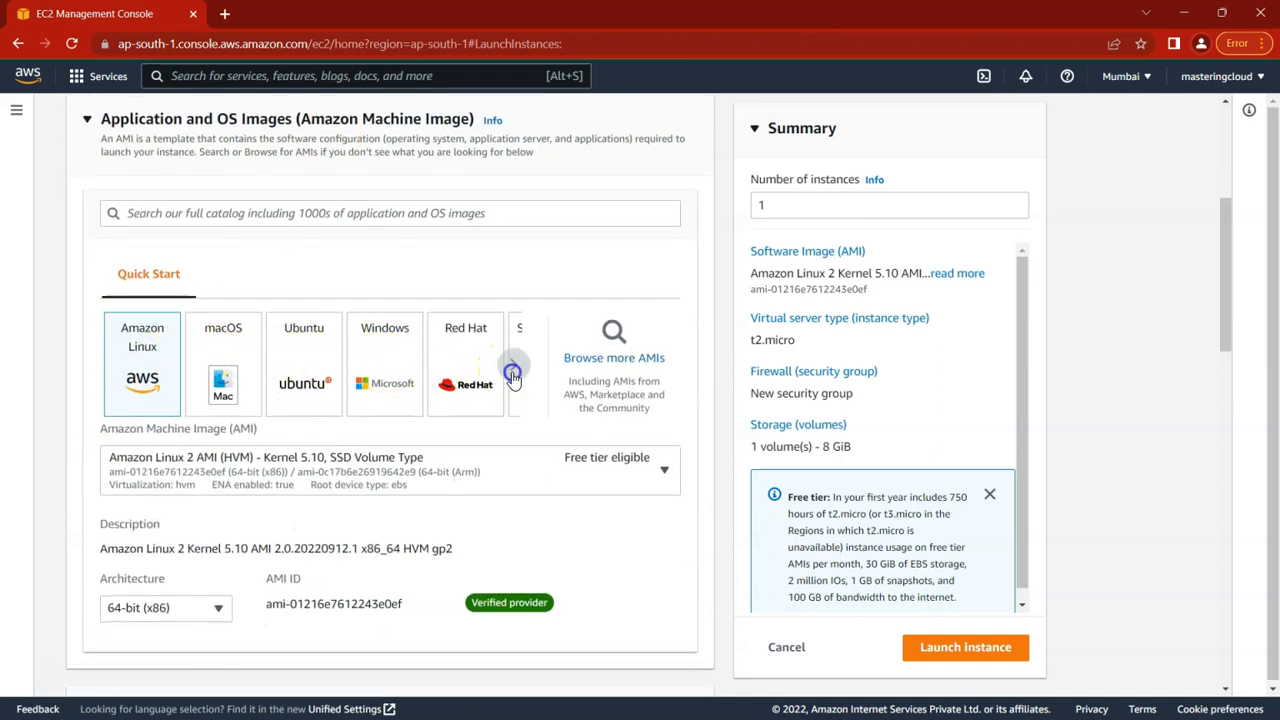
click(513, 370)
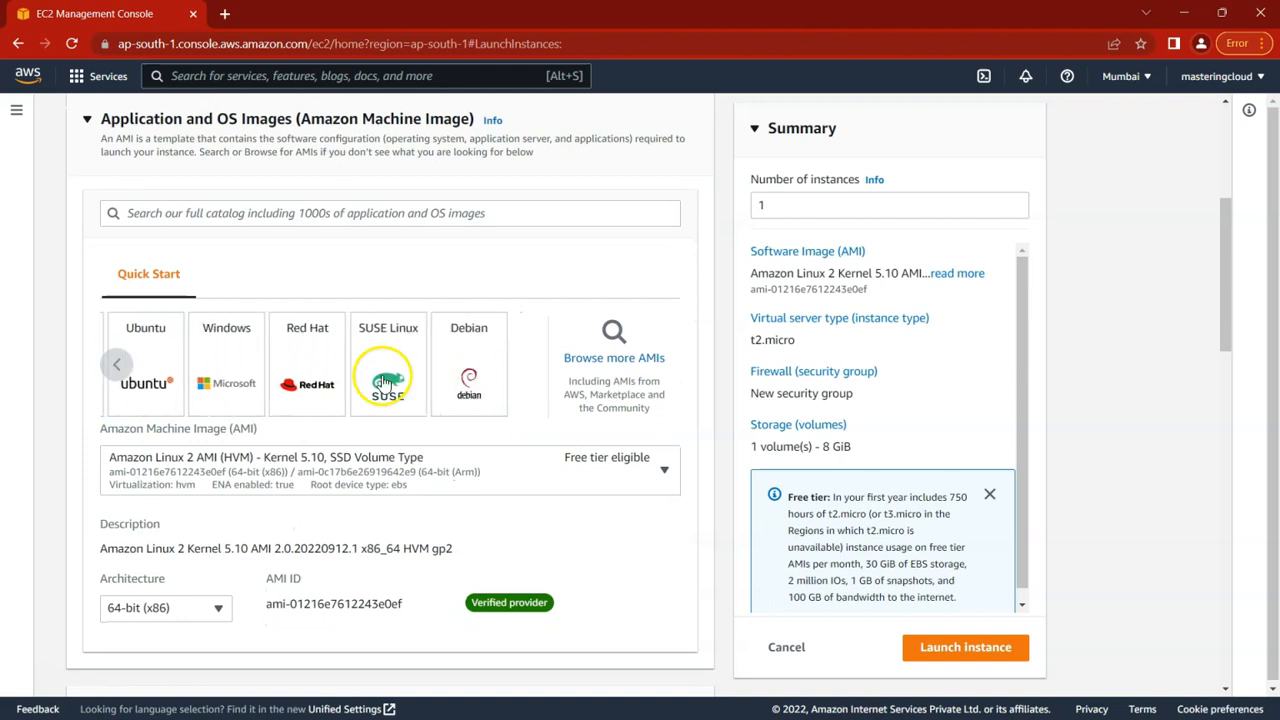
click(116, 365)
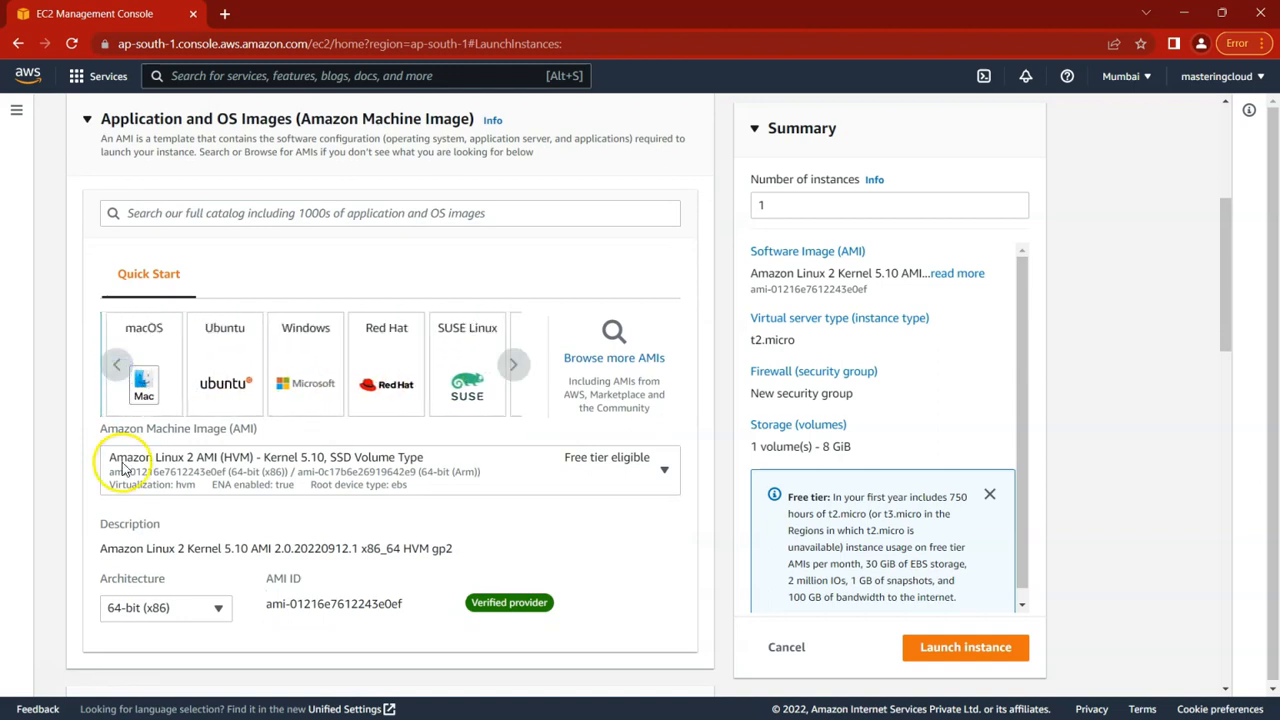
click(116, 366)
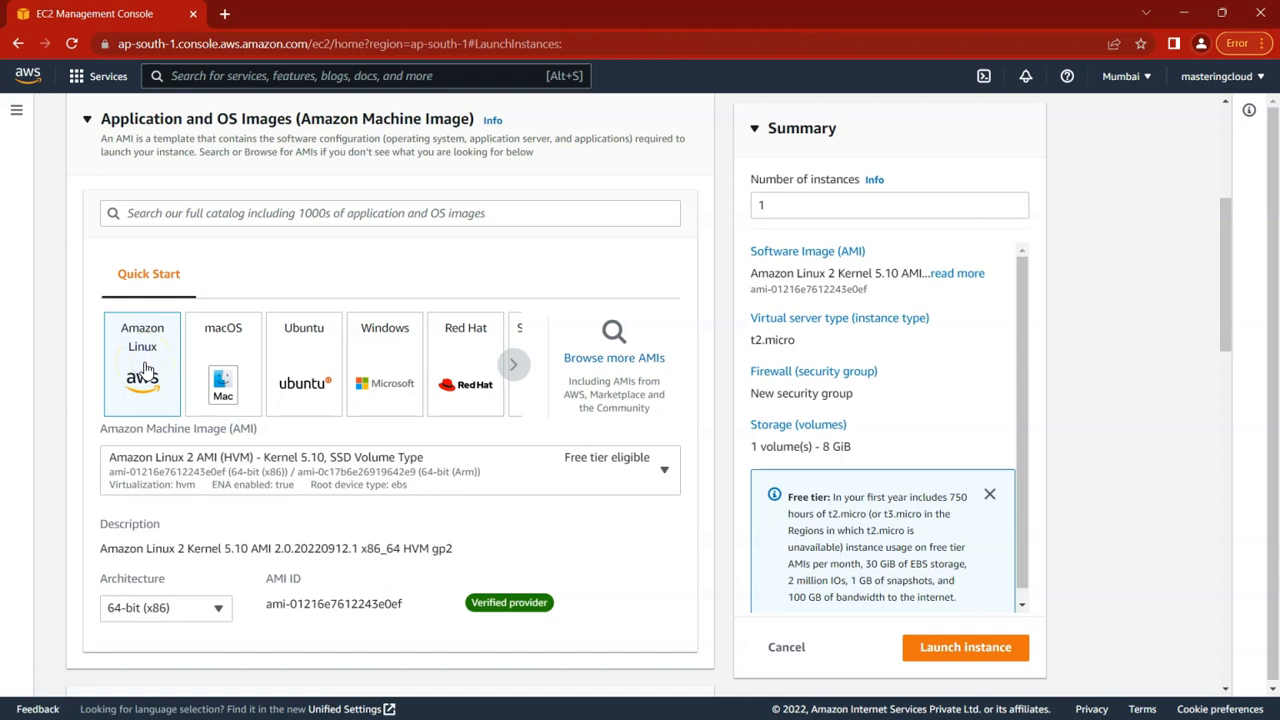
- Examine the Amazon Linux 2 image's description, kernel version, architecture, AMI ID and provider verification
scroll(145, 370, down, 2)
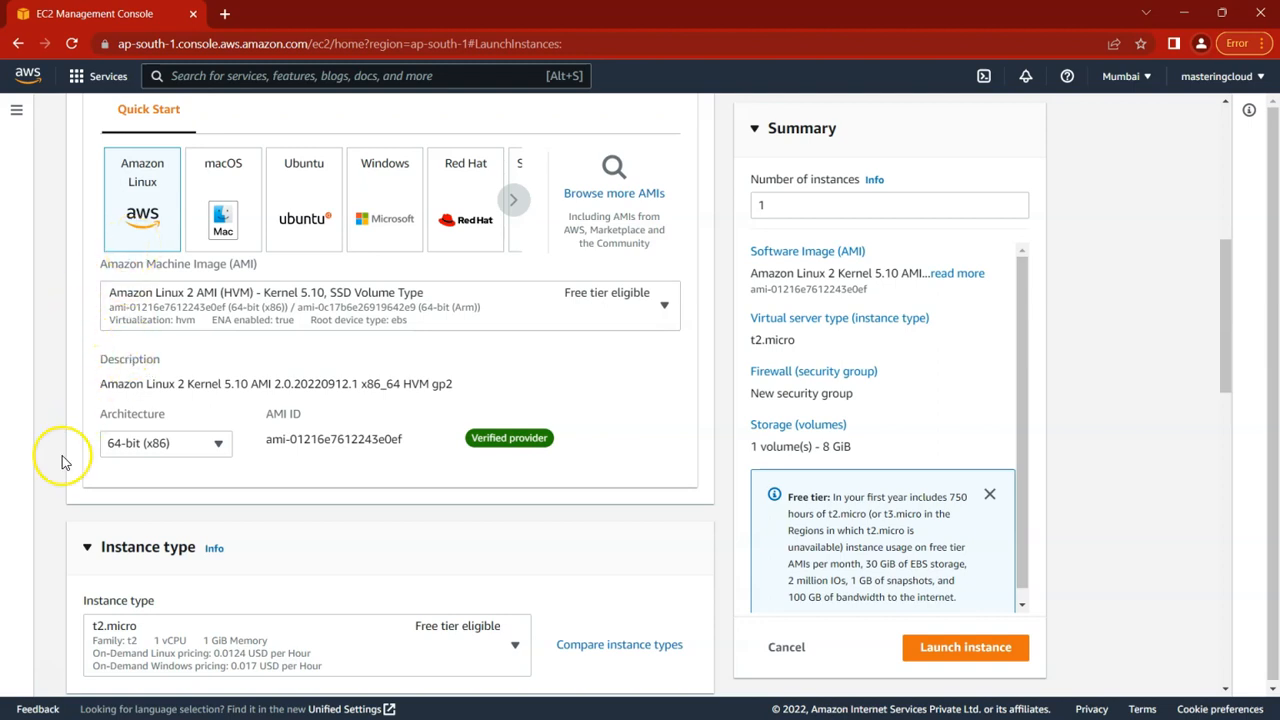
scroll(62, 455, down, 1)
scroll(62, 455, down, 1)
scroll(112, 291, up, 1)
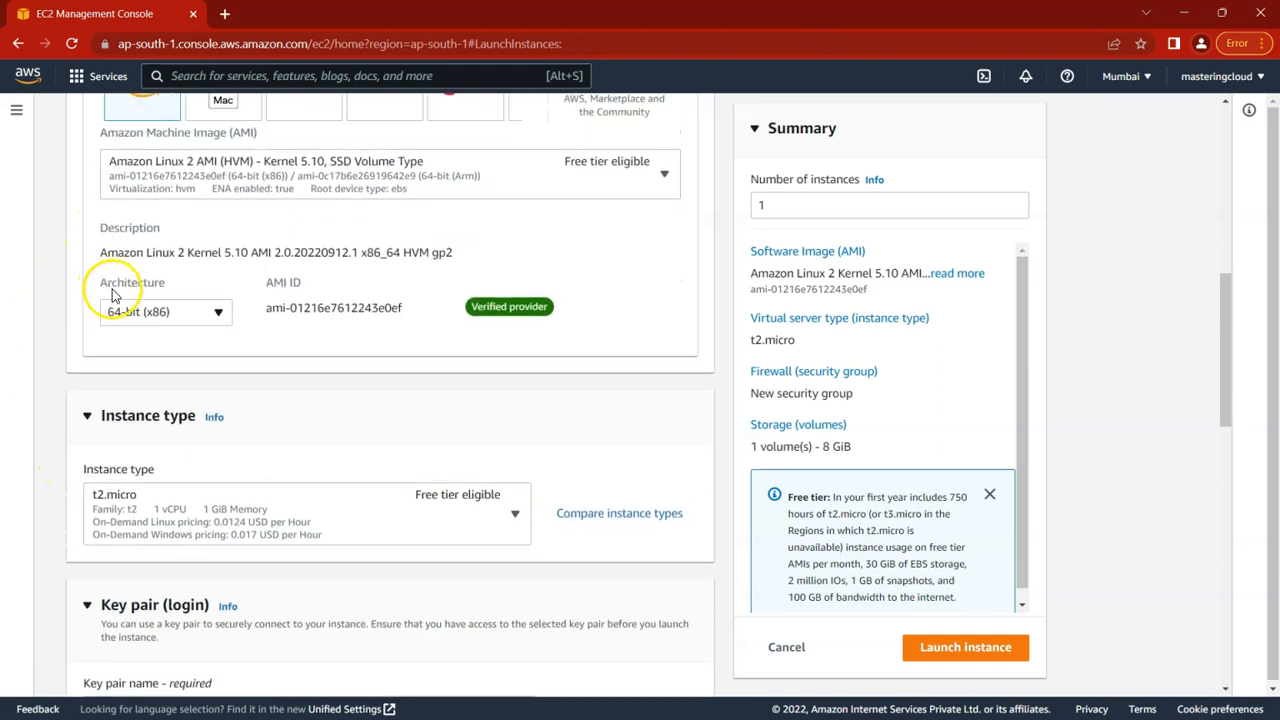
drag(172, 300, 240, 303)
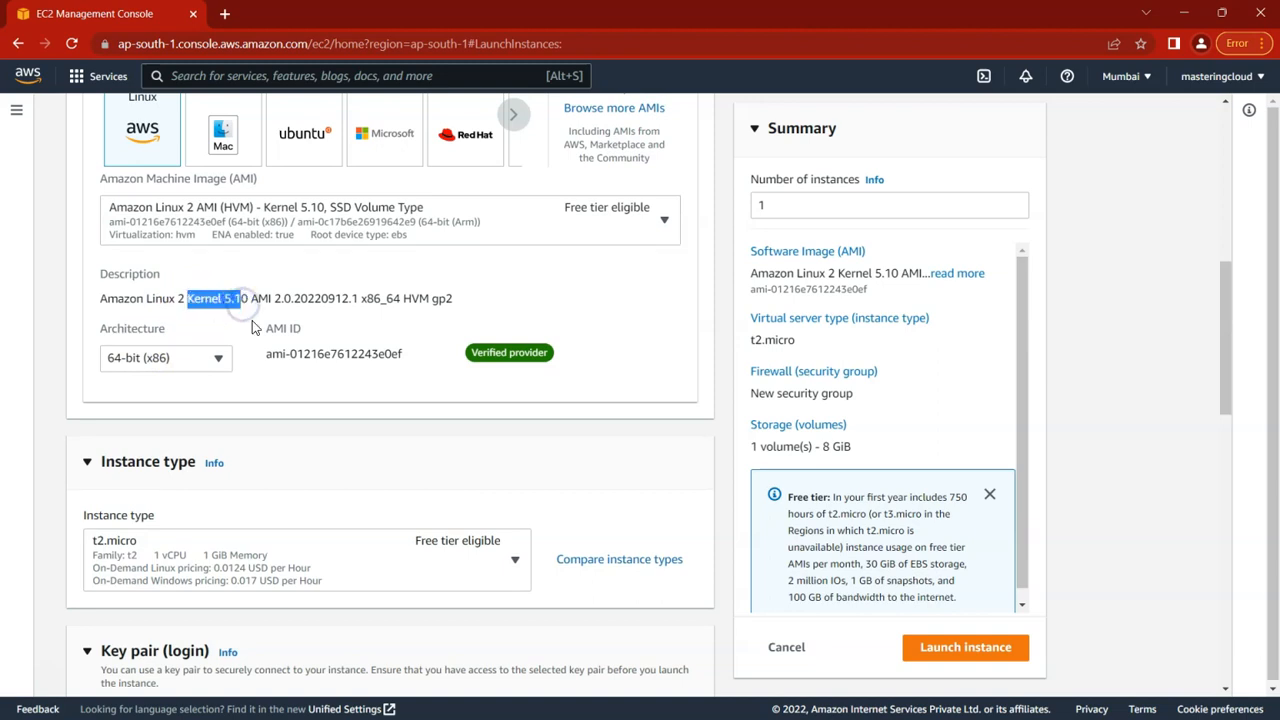
drag(268, 354, 408, 355)
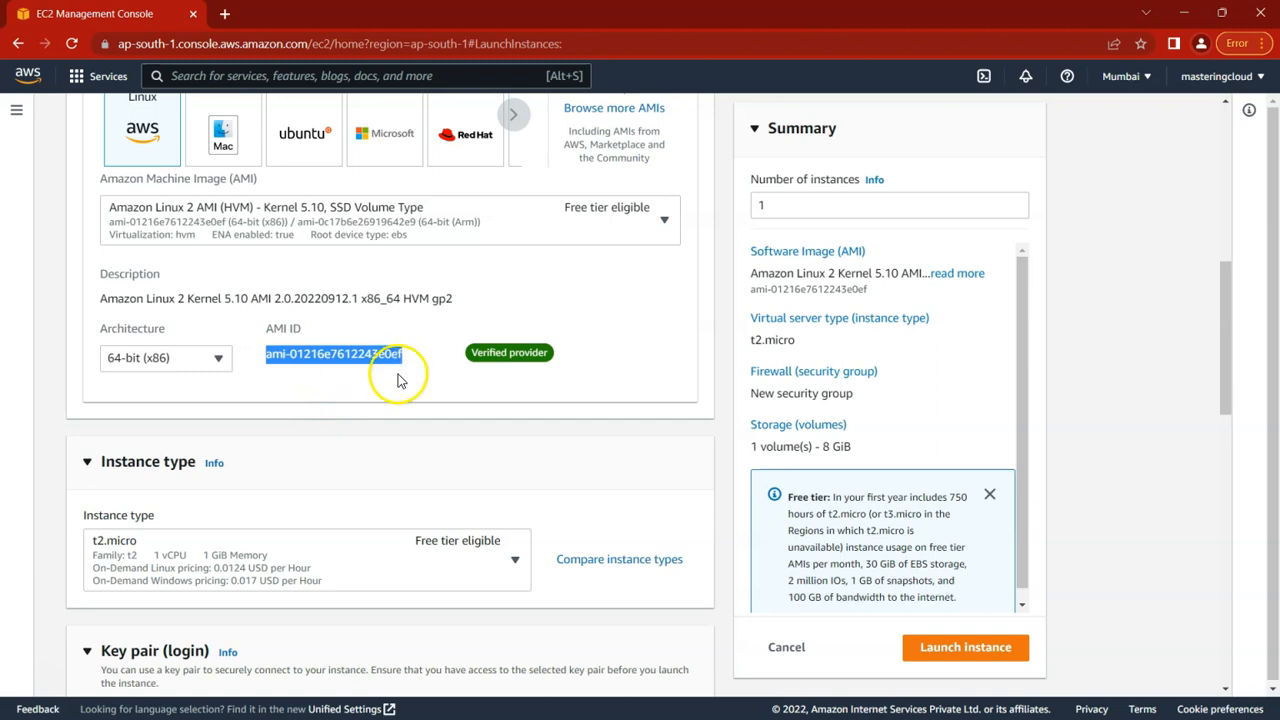
drag(472, 354, 548, 353)
click(472, 344)
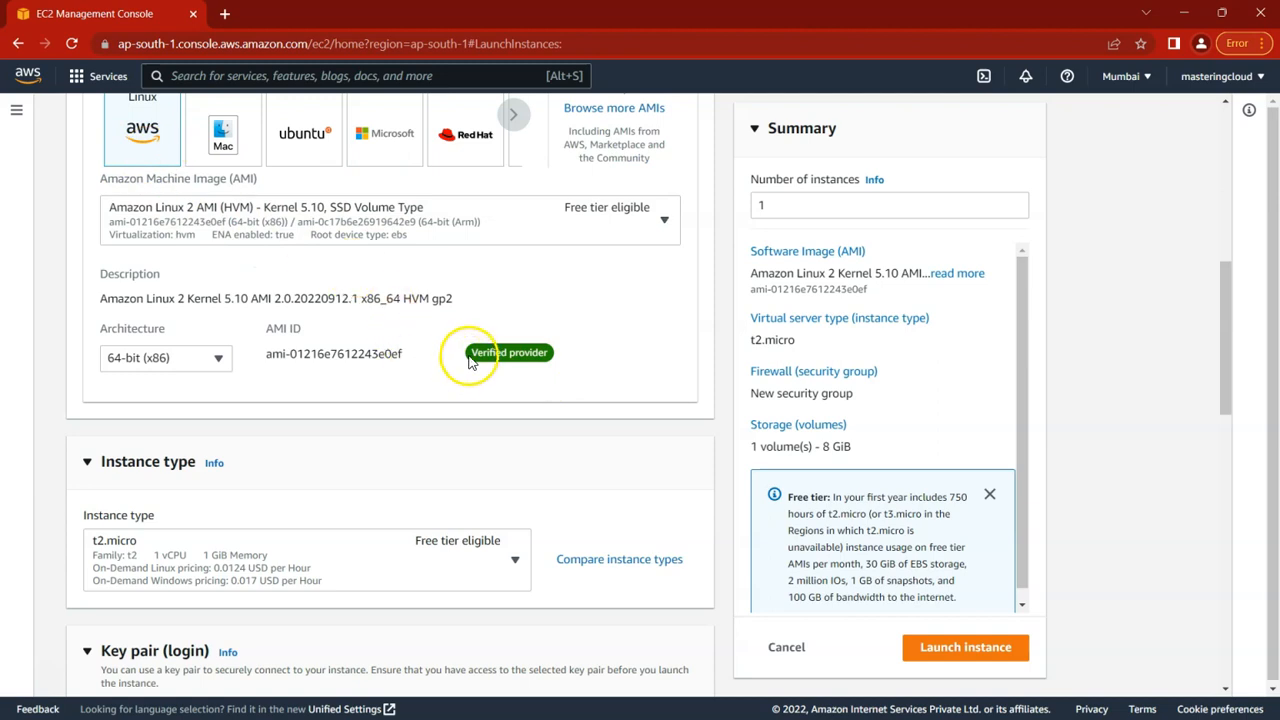
click(514, 366)
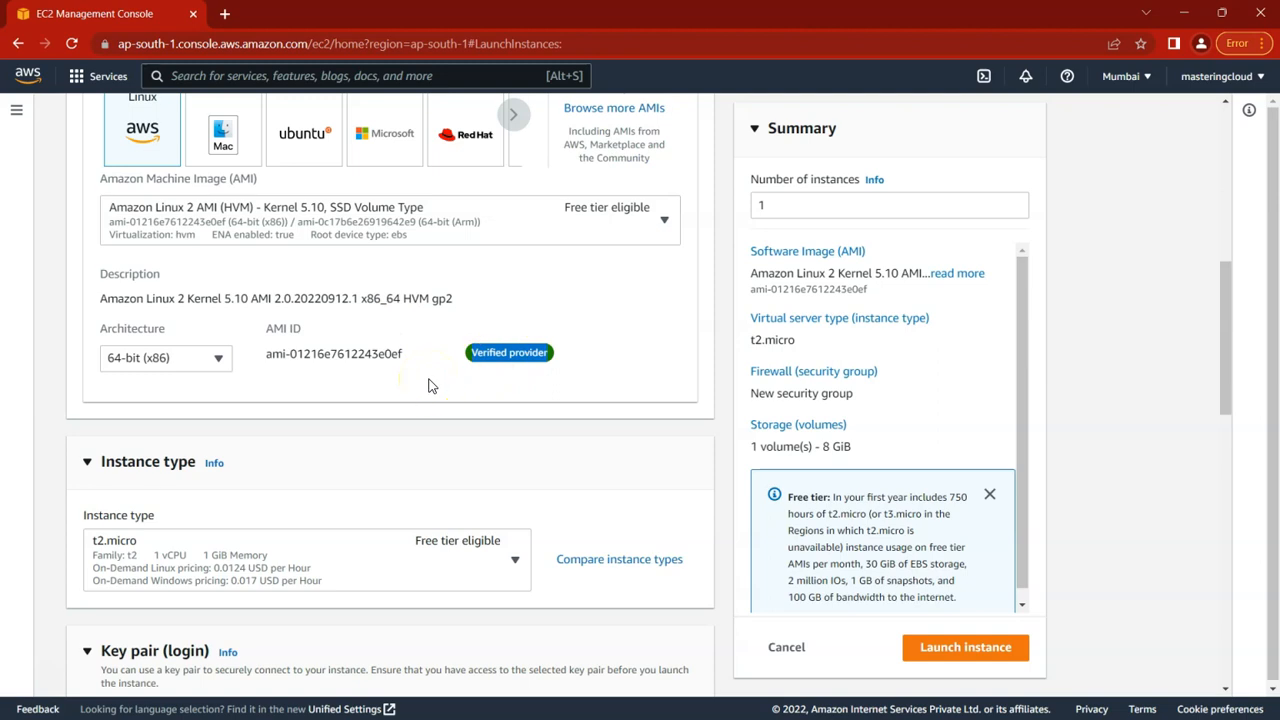
scroll(430, 385, down, 2)
scroll(430, 385, up, 1)
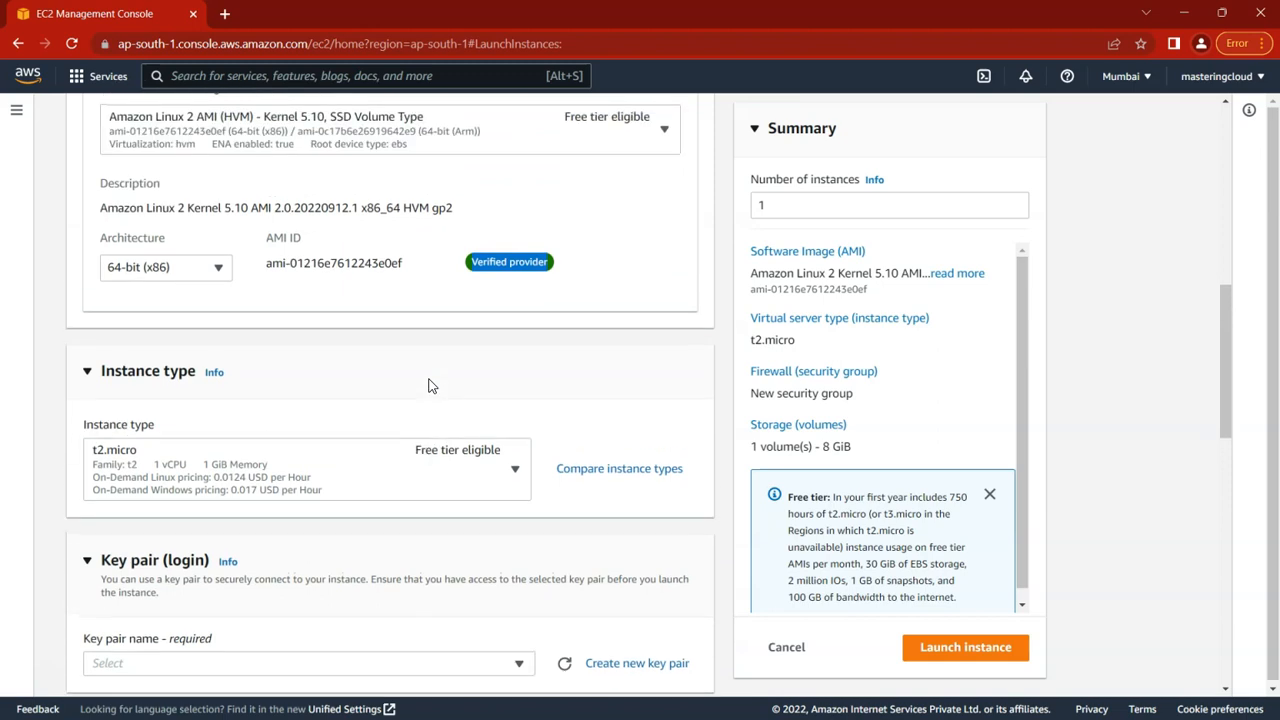
scroll(430, 385, up, 1)
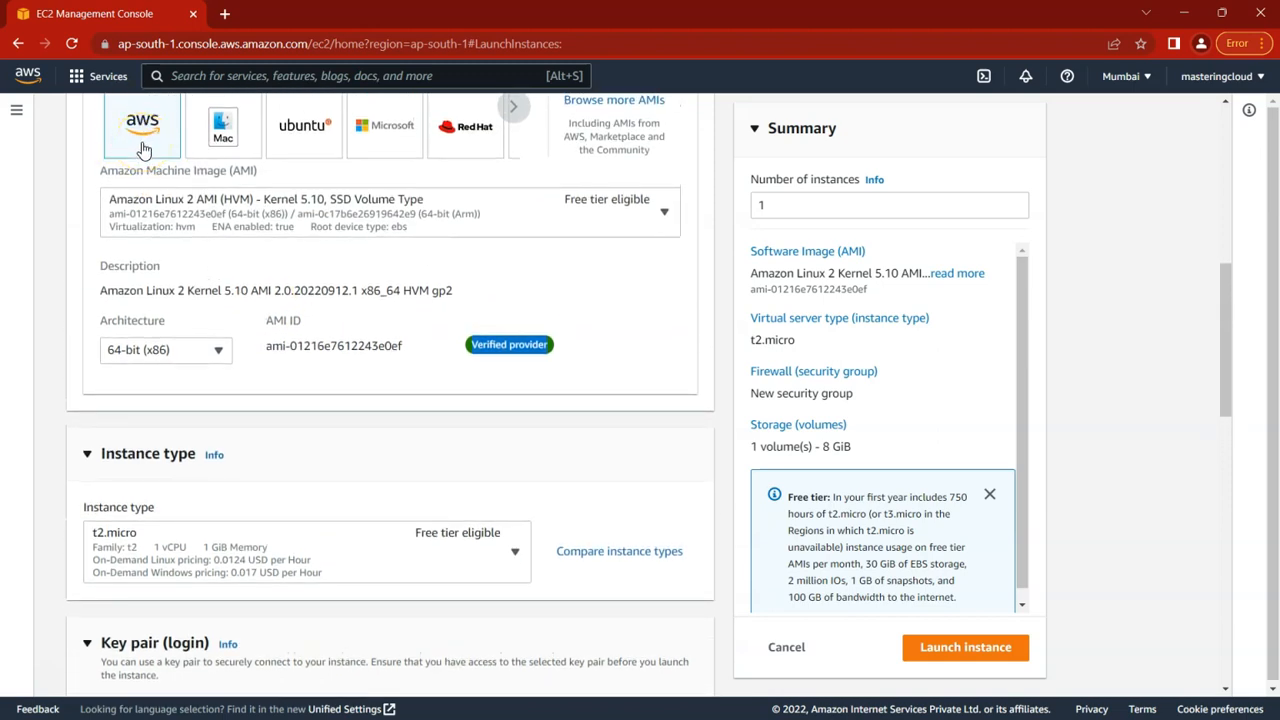
- Review the available instance types and choose the free tier eligible t2.micro
scroll(150, 165, down, 3)
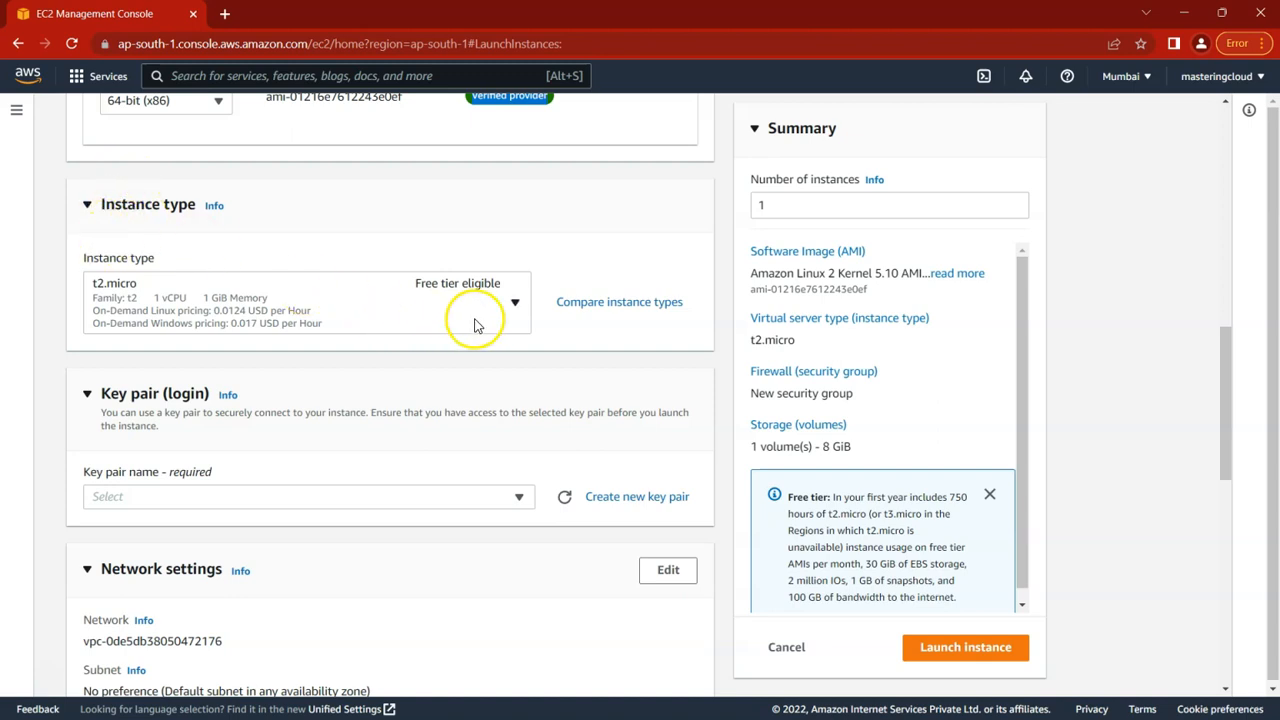
click(515, 316)
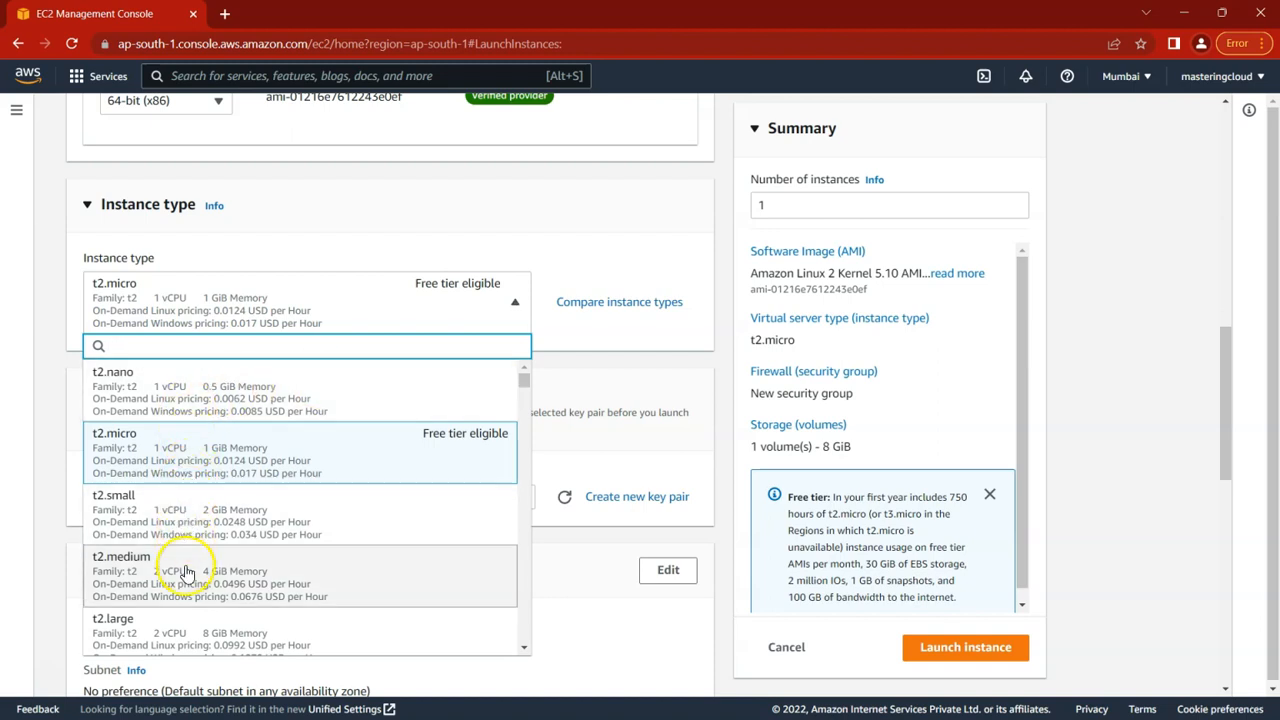
scroll(220, 590, down, 3)
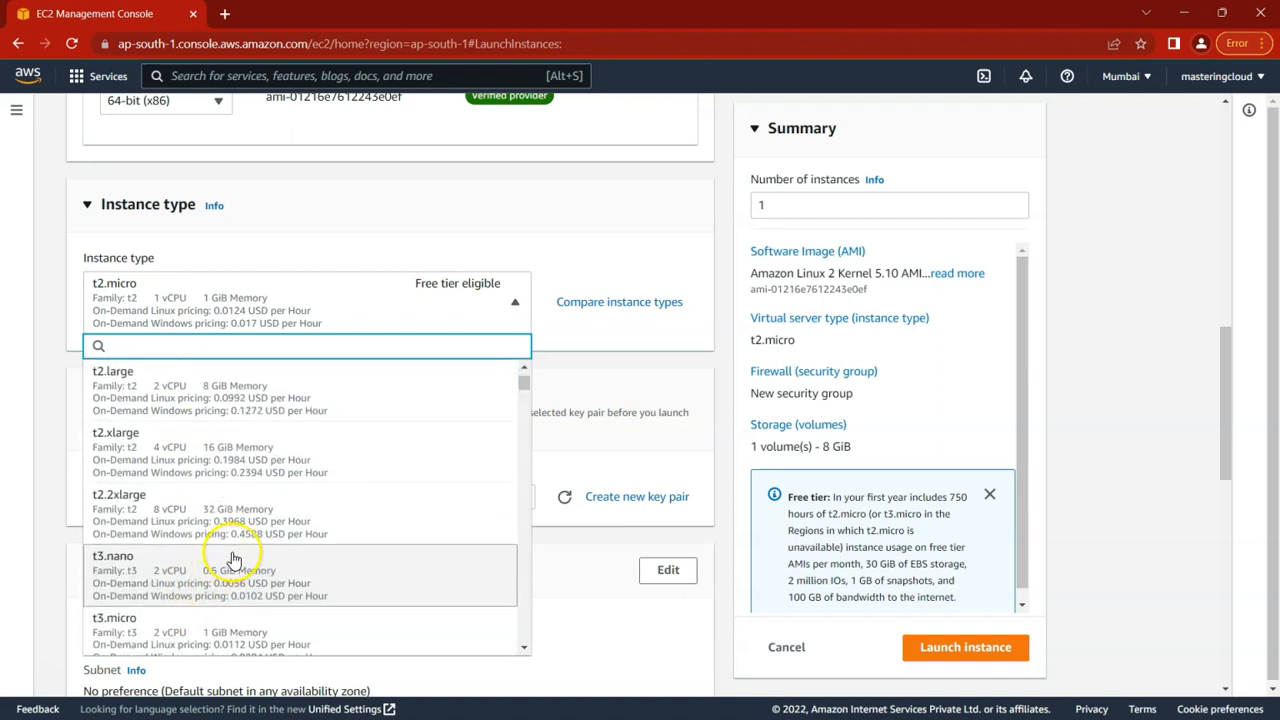
scroll(243, 535, up, 5)
scroll(245, 535, down, 2)
scroll(247, 532, up, 3)
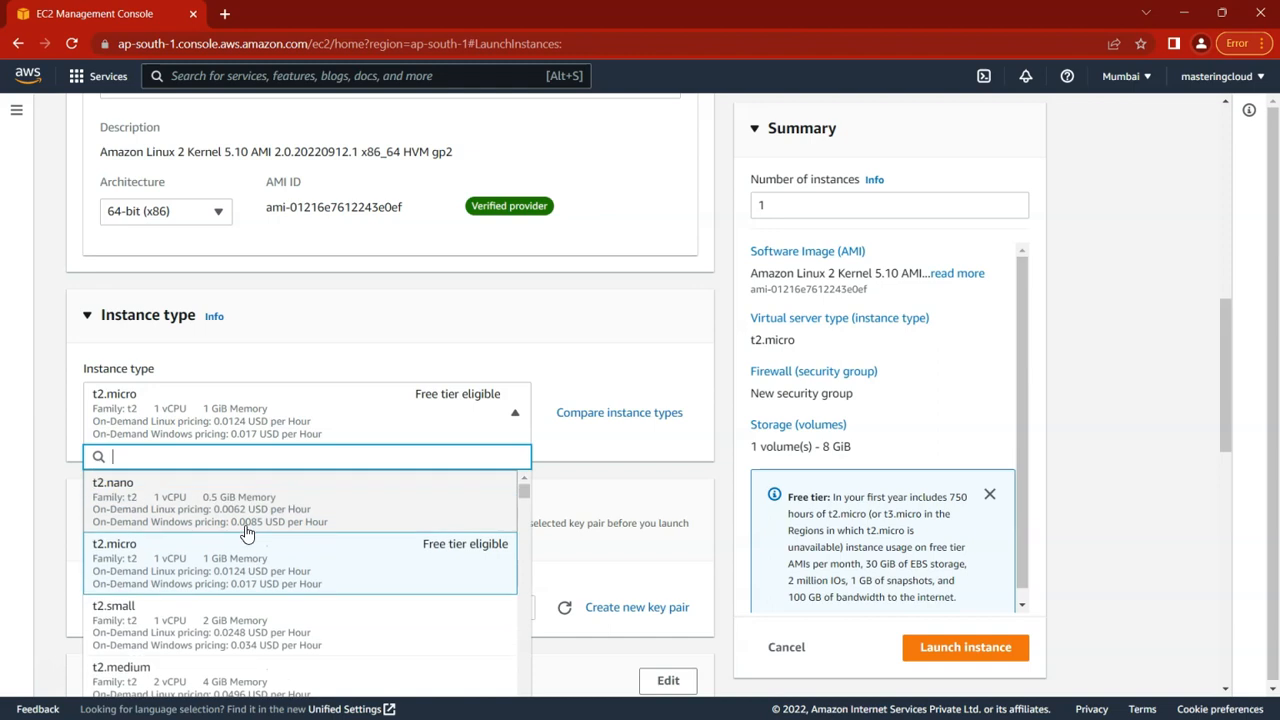
scroll(330, 550, up, 1)
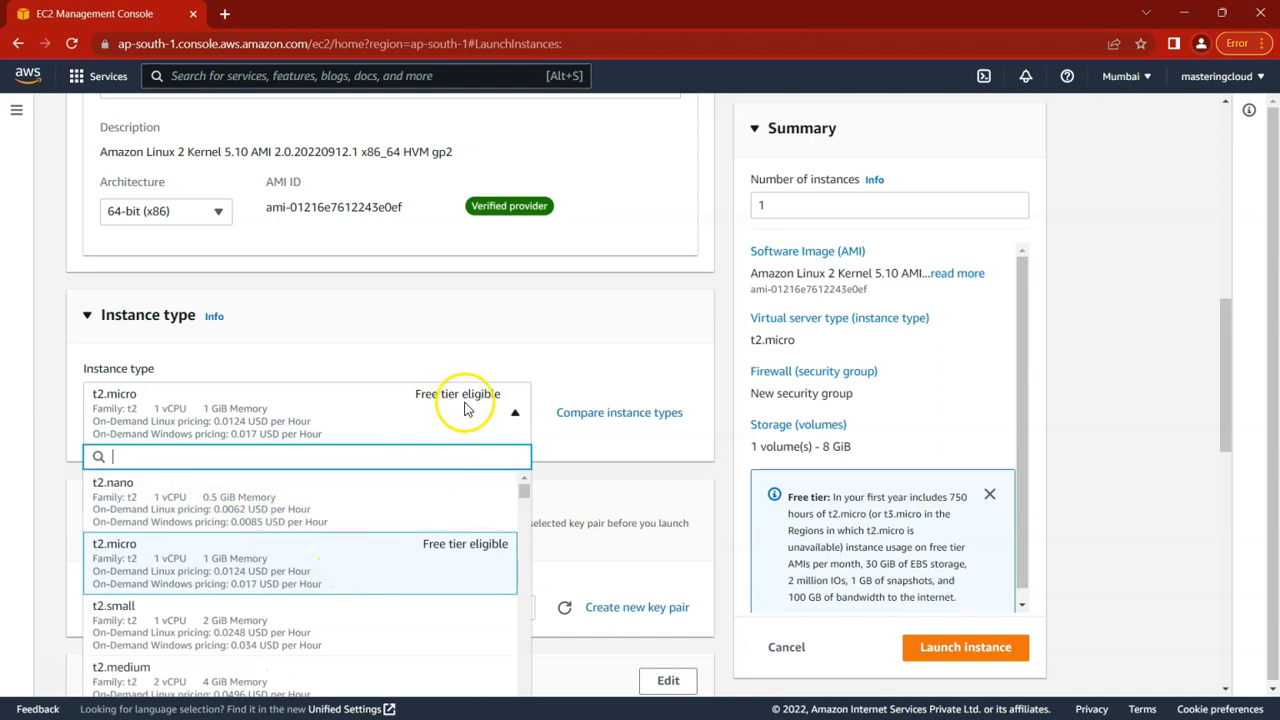
click(114, 558)
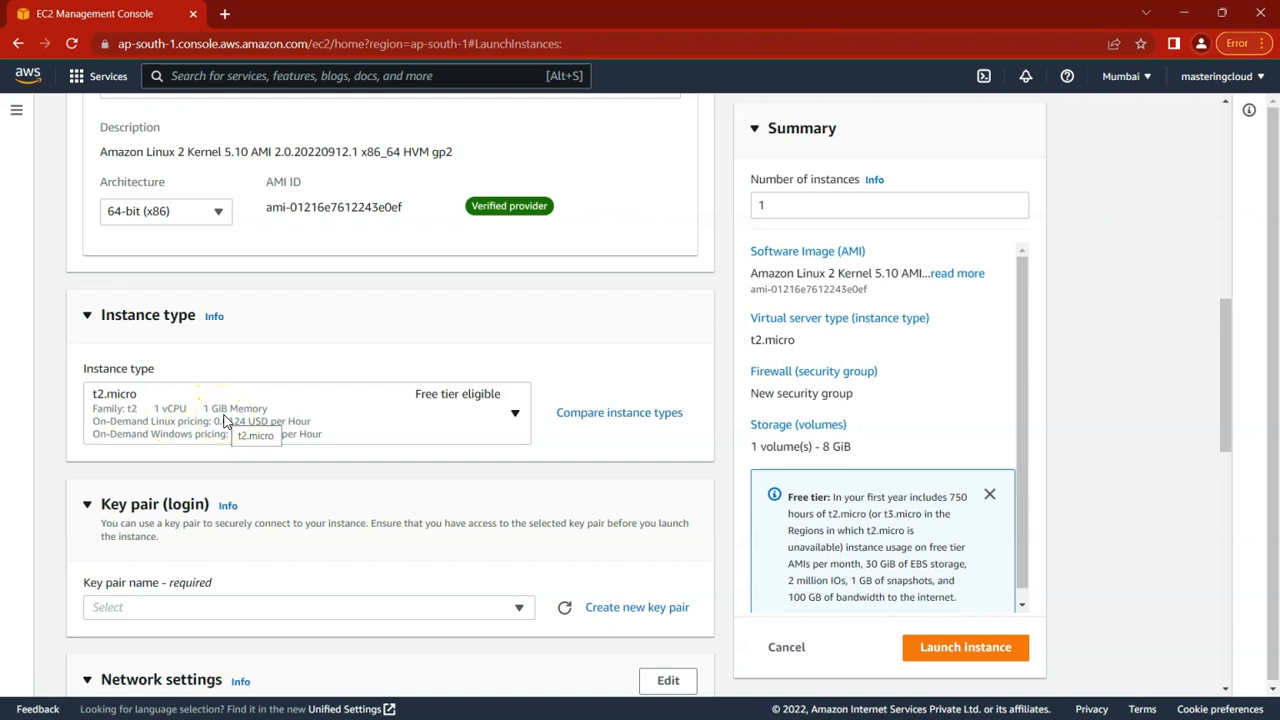
- Examine the Key pair (login) section of the launch form
scroll(225, 421, down, 3)
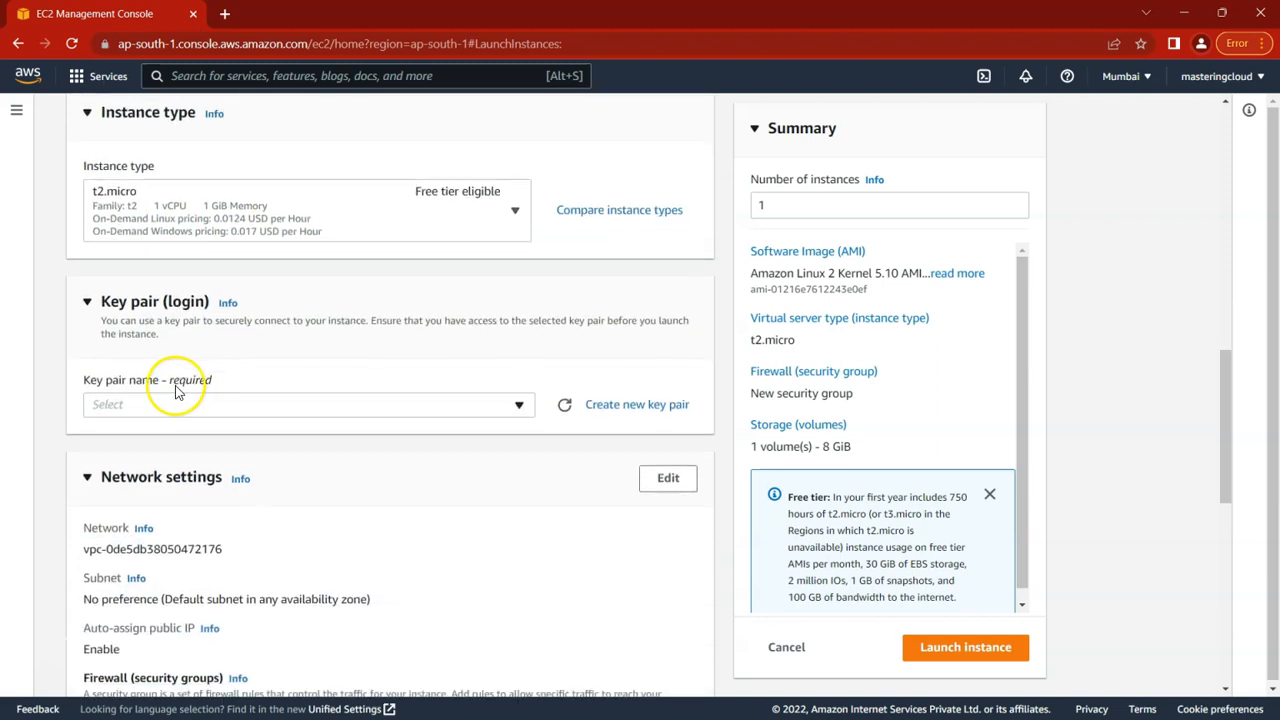
click(105, 257)
drag(105, 257, 157, 260)
click(157, 260)
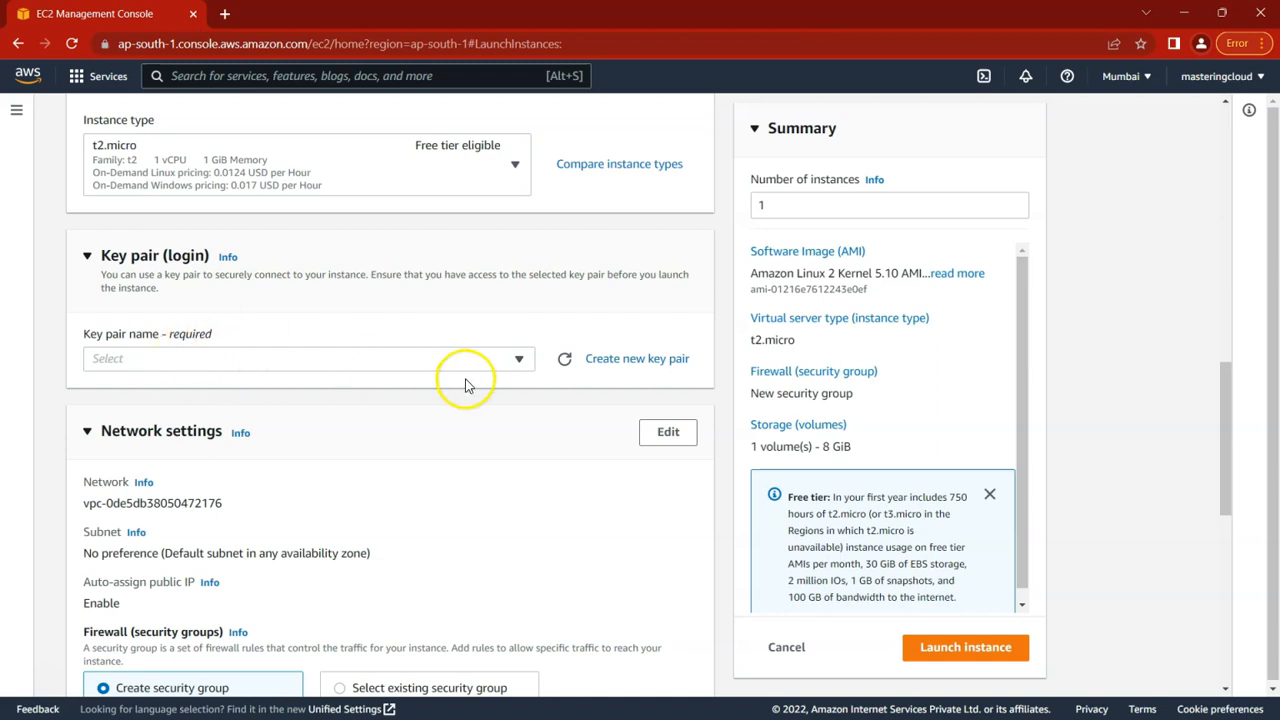
- Create a new key pair named test-key with type RSA and the .ppk private key format for PuTTY
click(606, 363)
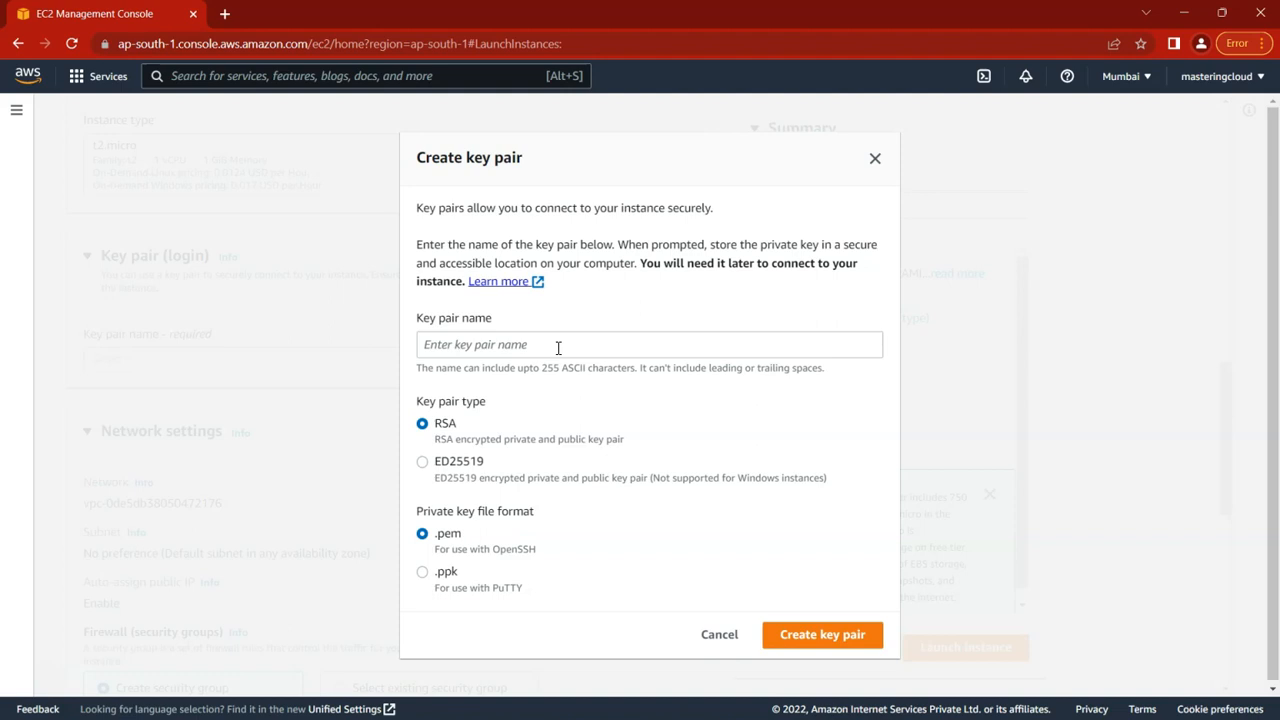
click(558, 347)
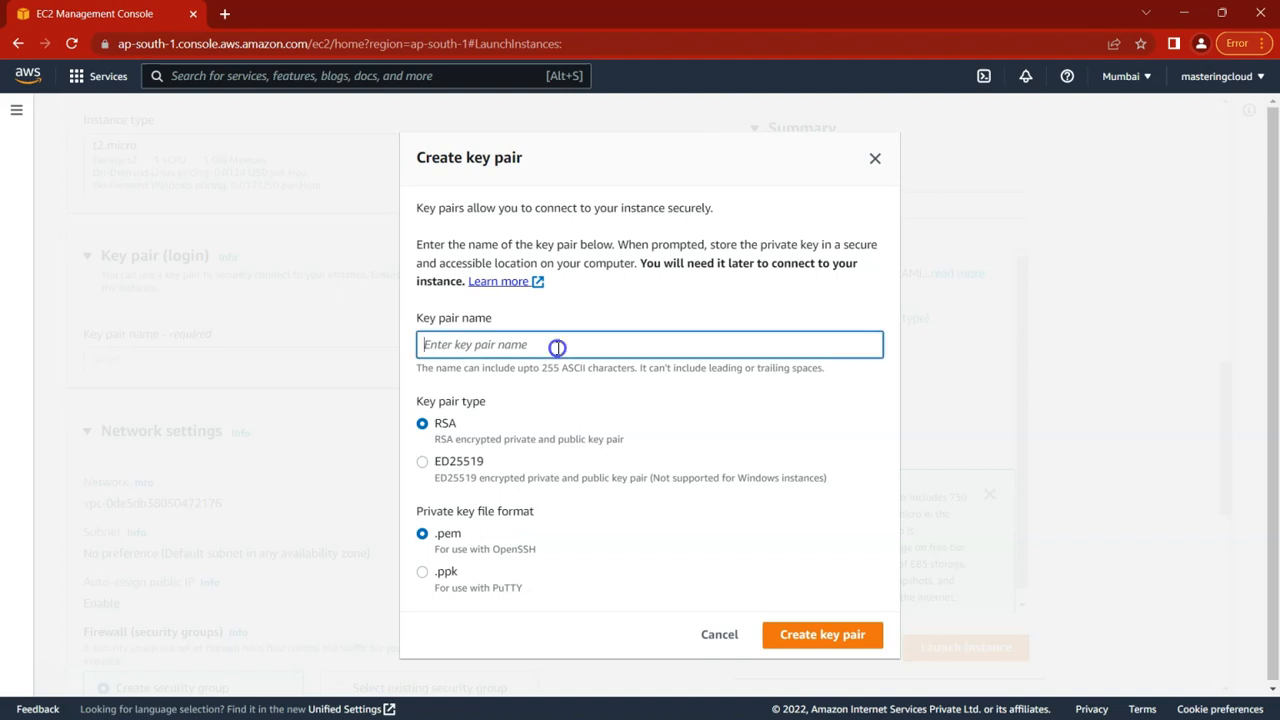
text(test-key)
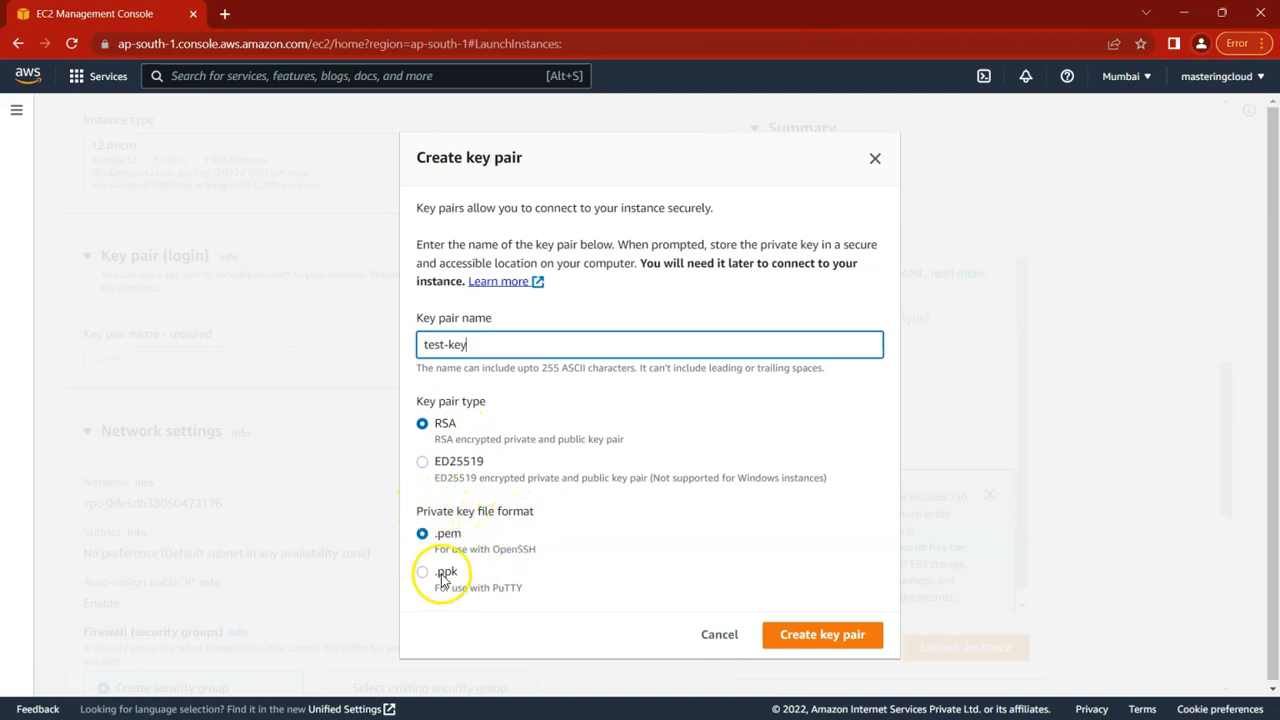
click(422, 574)
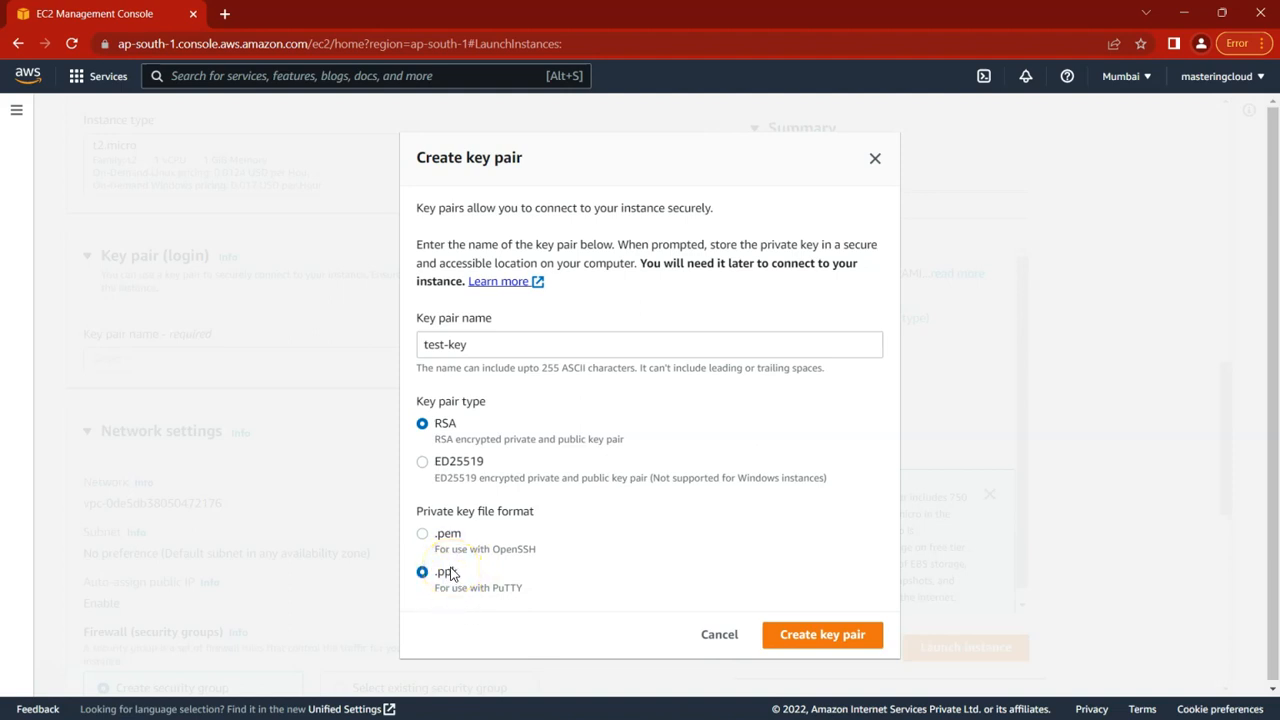
click(792, 640)
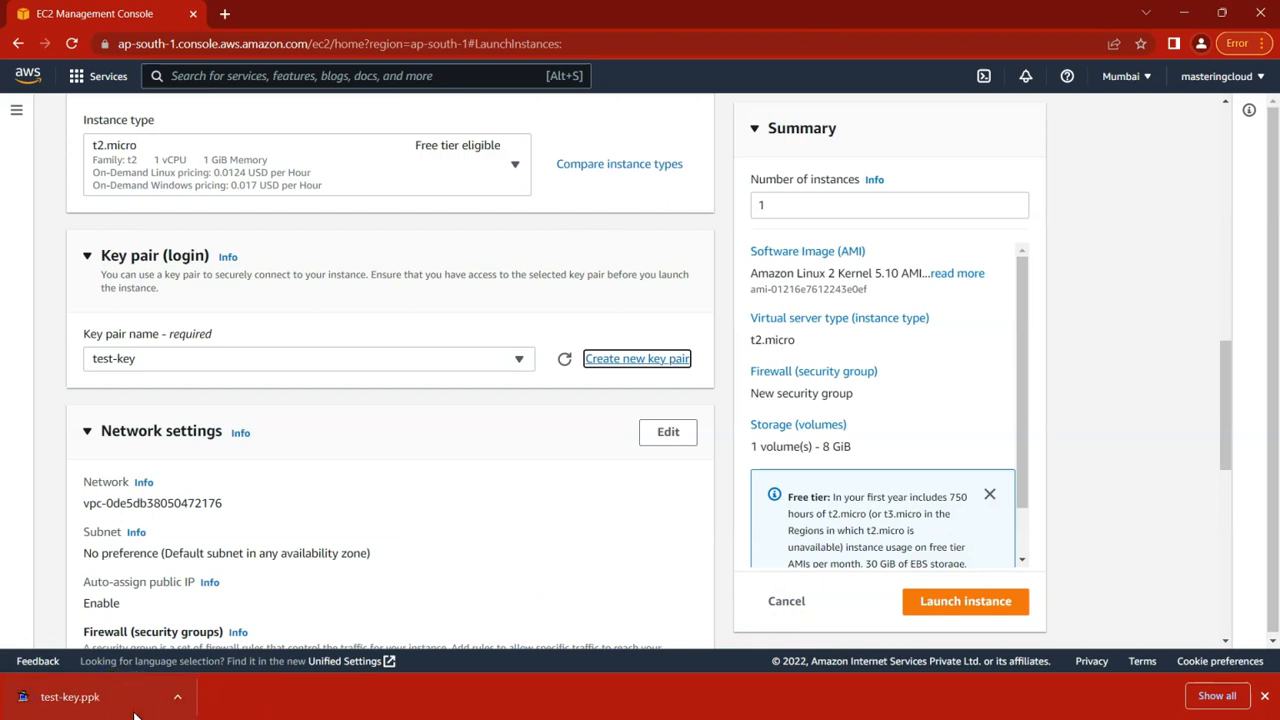
click(133, 712)
- Examine the network settings: VPC, subnet, auto-assigned public IP, and the proposed security group with its traffic rules
scroll(171, 491, down, 1)
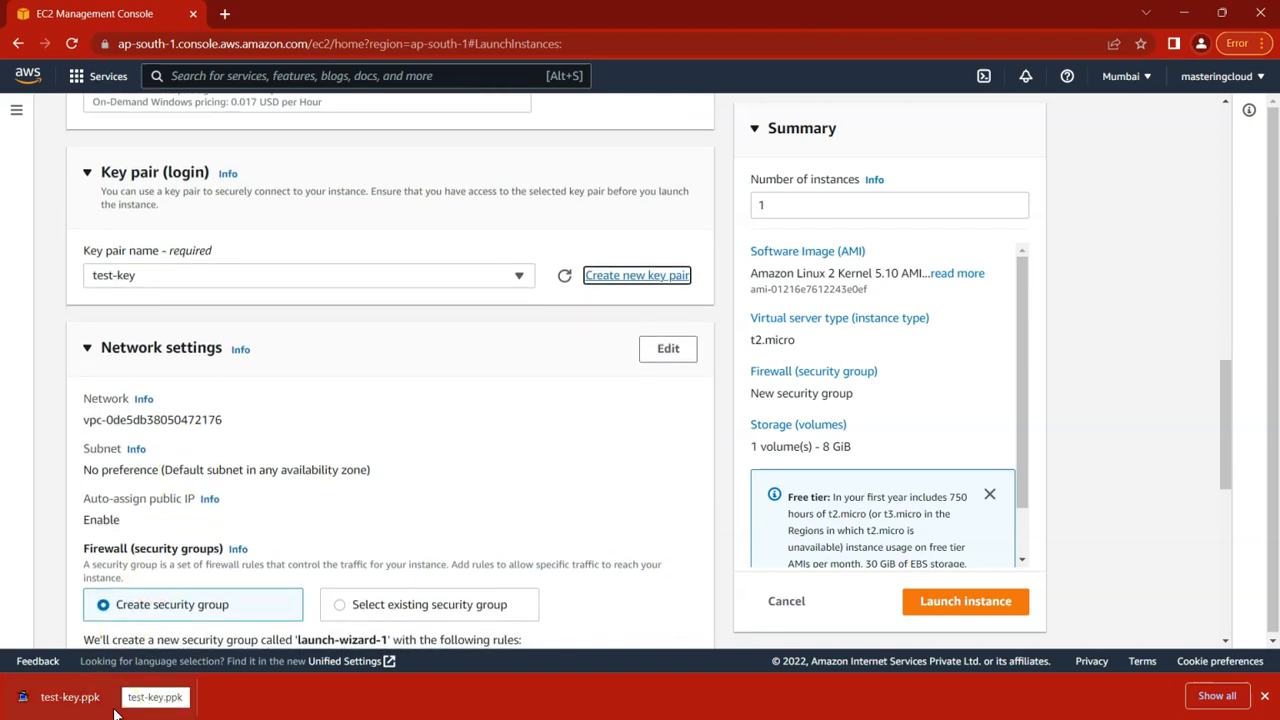
scroll(283, 429, down, 2)
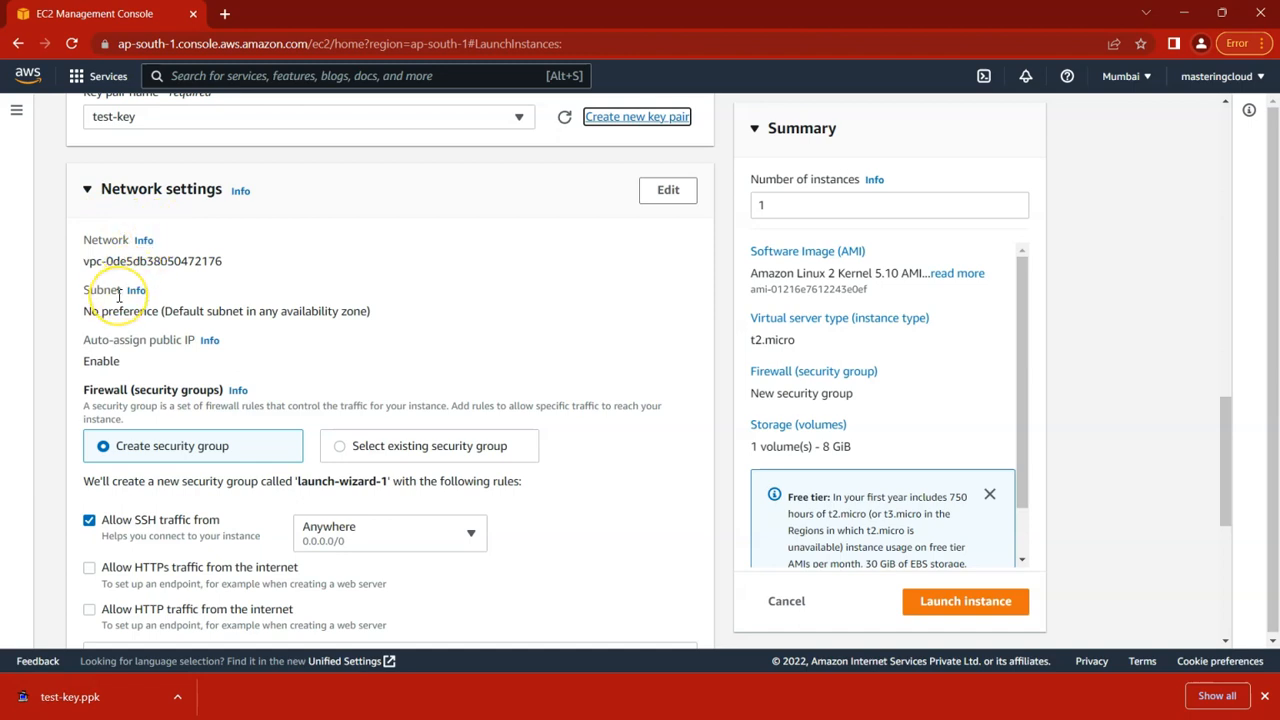
scroll(118, 296, down, 1)
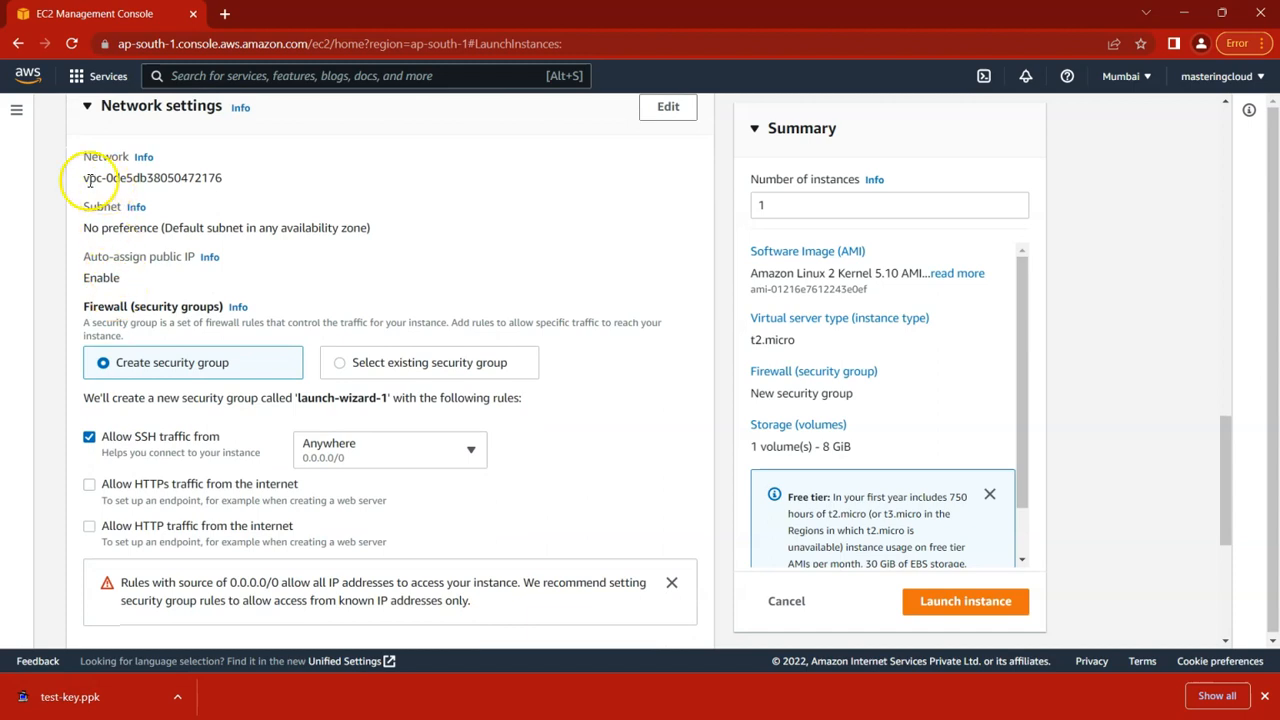
drag(83, 180, 228, 177)
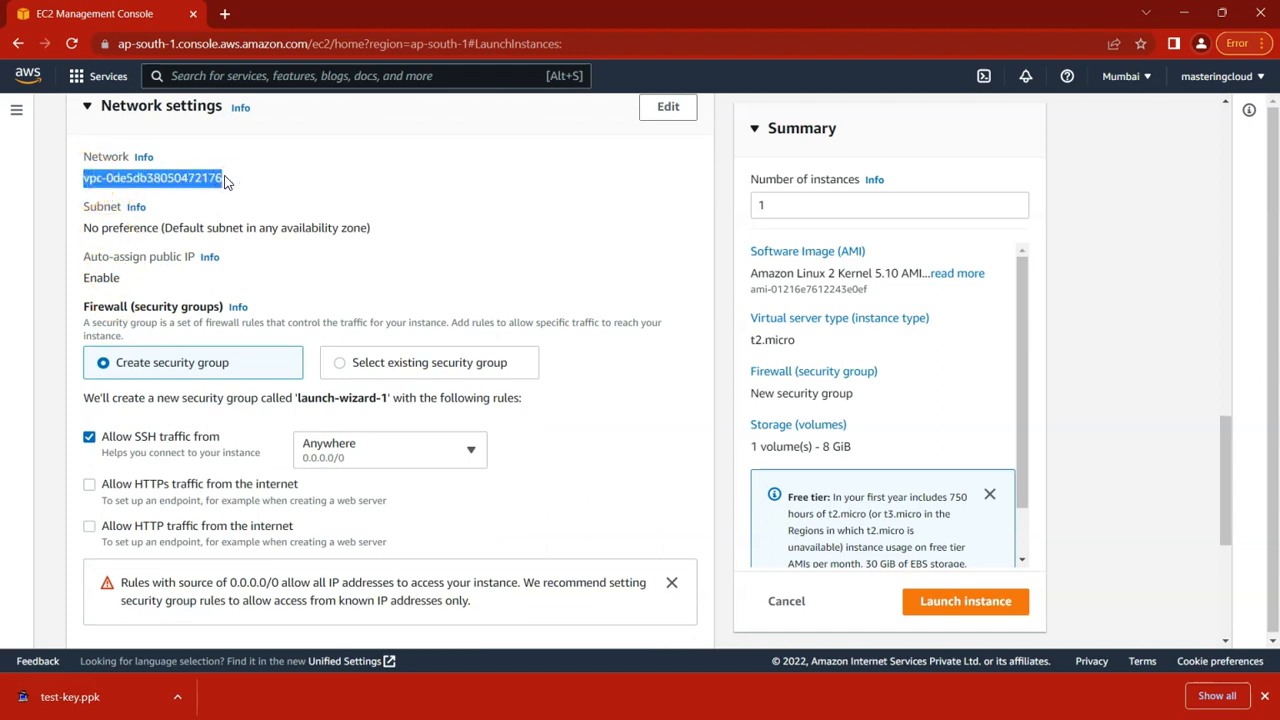
drag(83, 230, 355, 228)
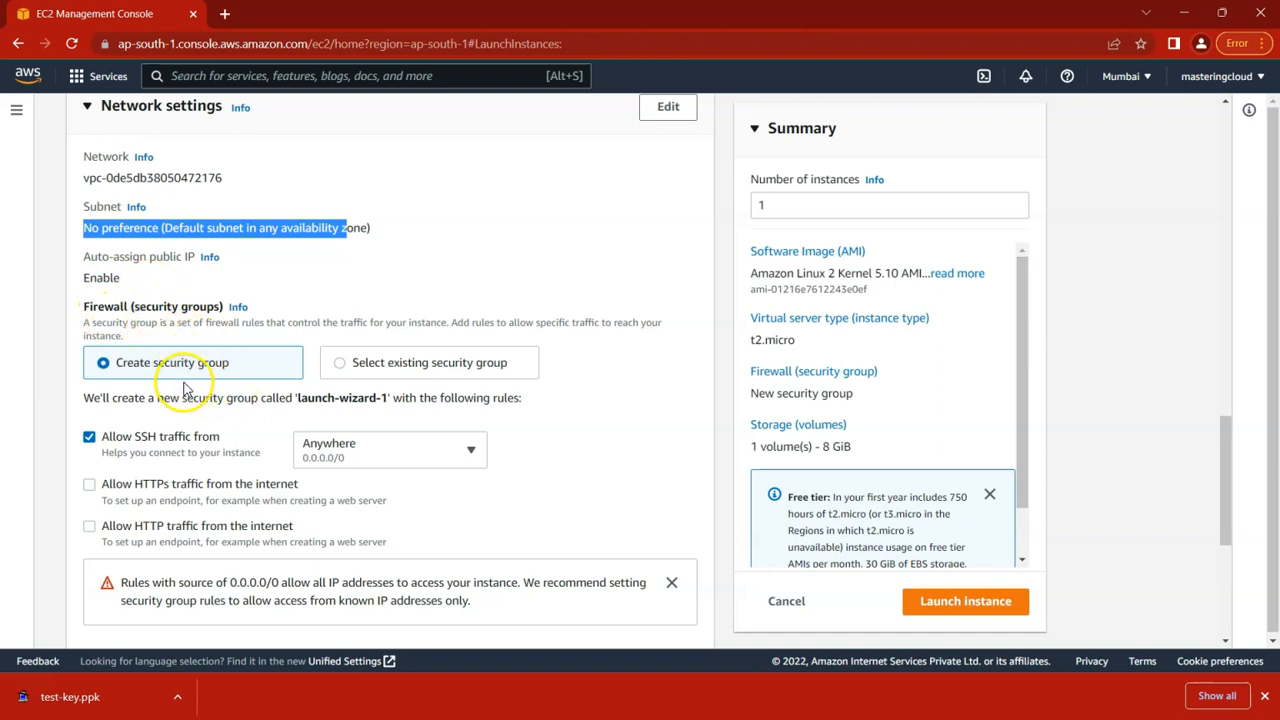
scroll(160, 360, down, 2)
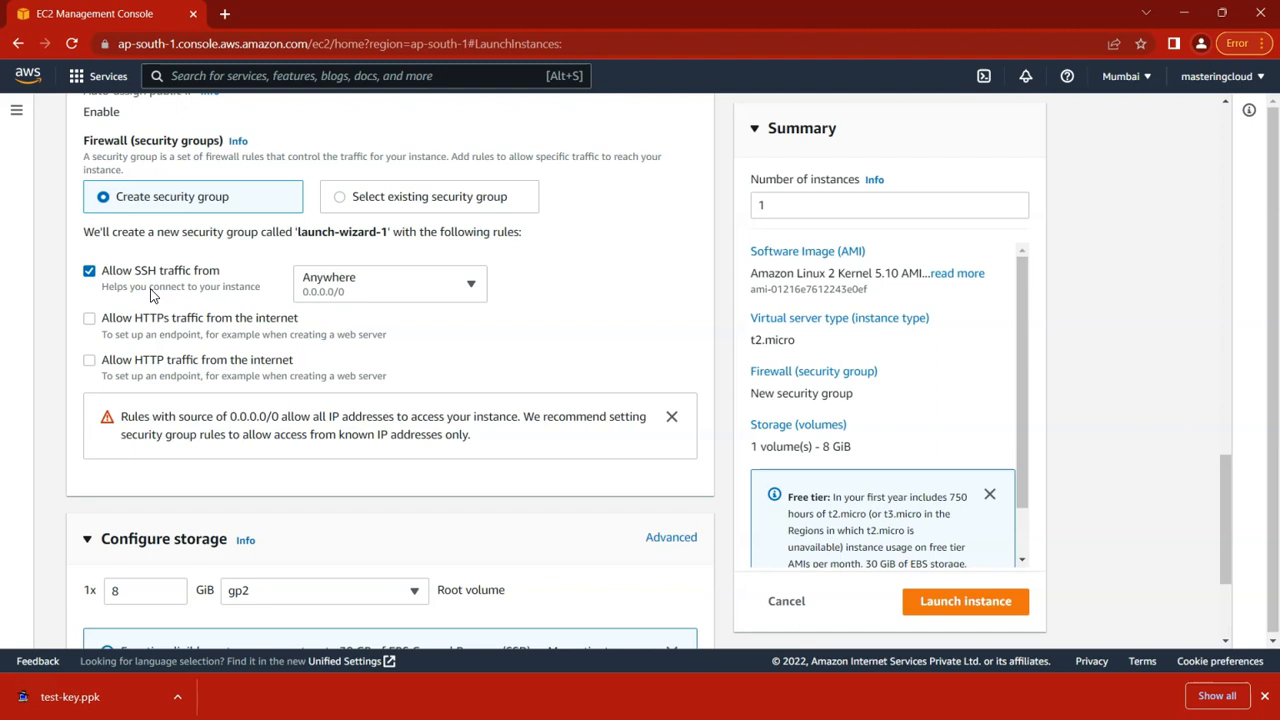
scroll(170, 300, down, 2)
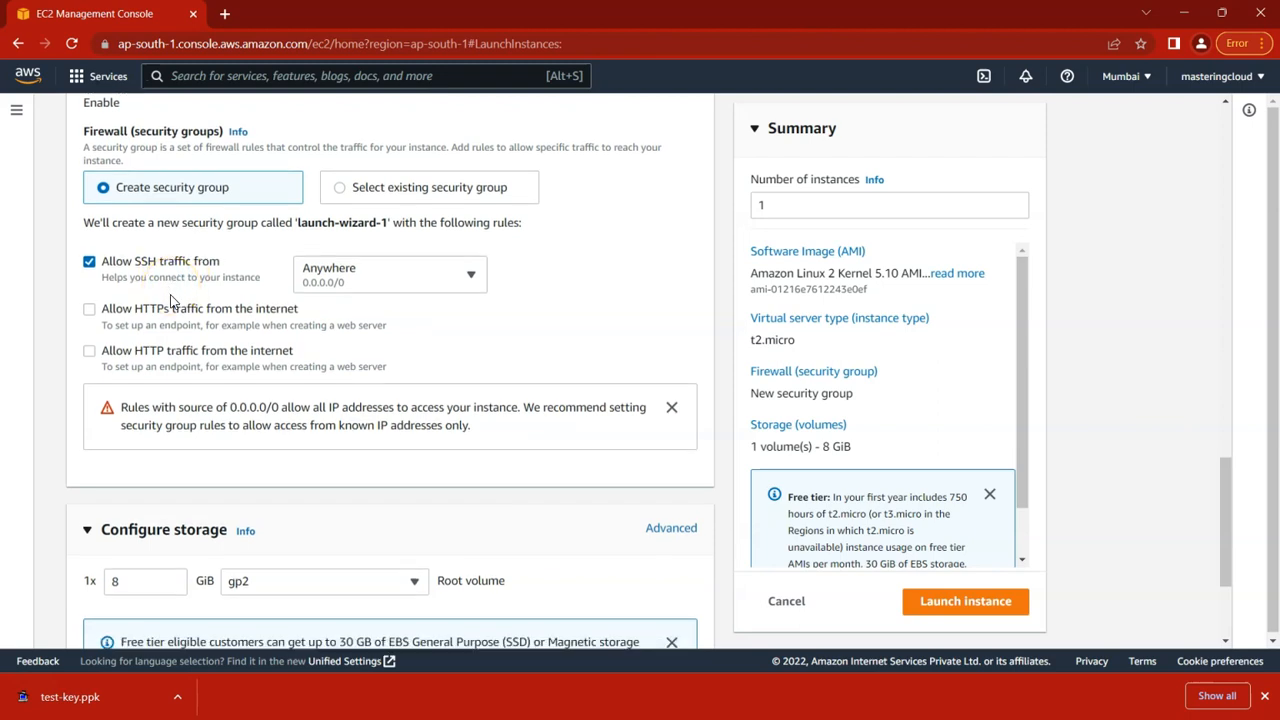
scroll(170, 300, up, 2)
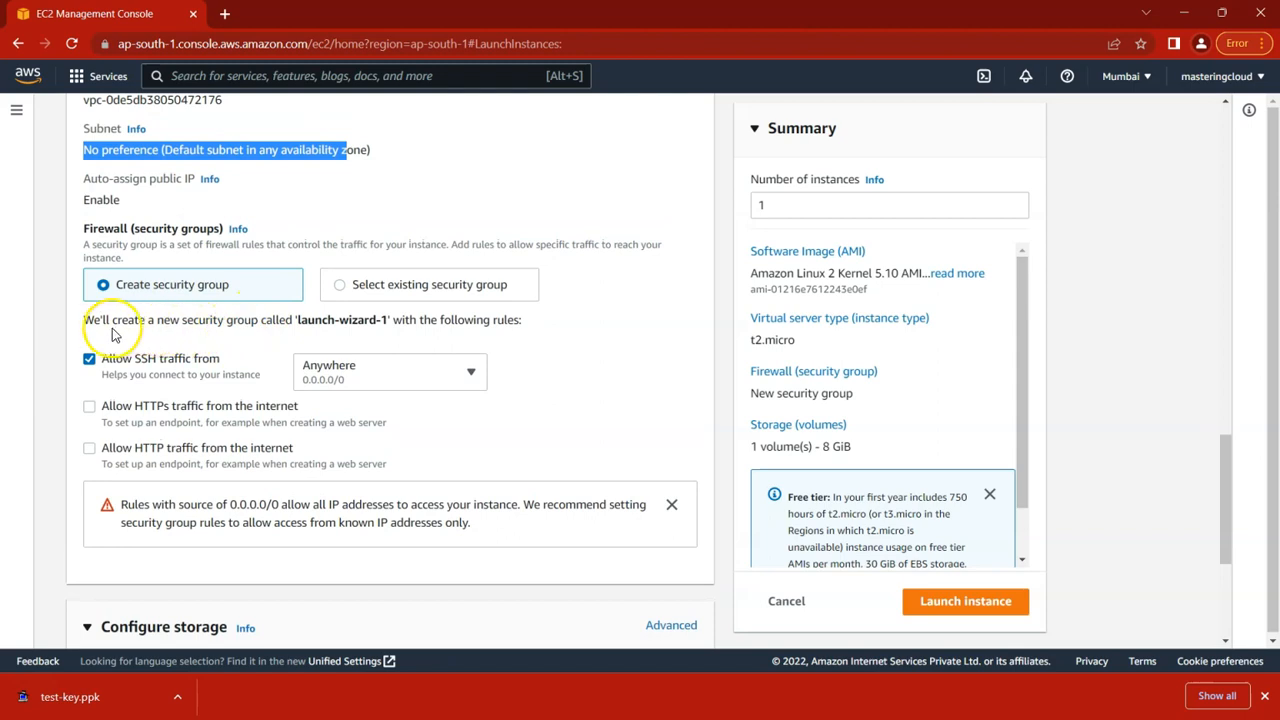
drag(297, 320, 375, 334)
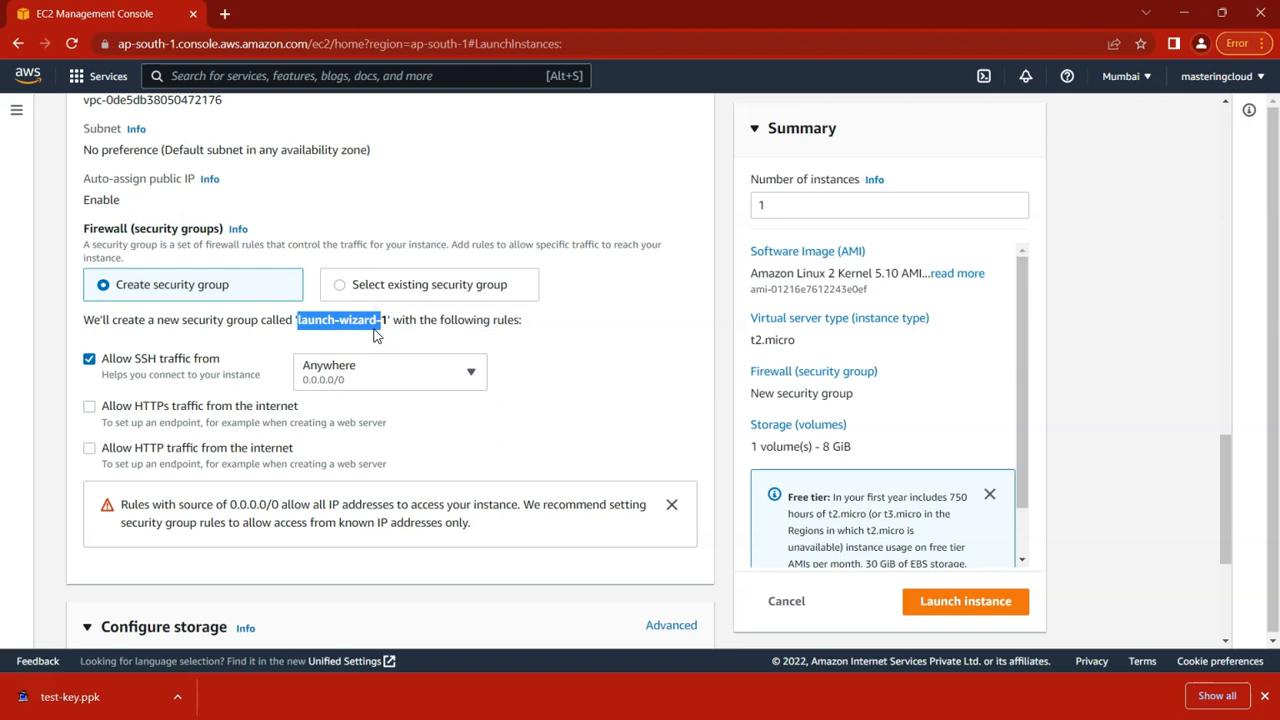
- Edit the network settings to name the new security group test-sg-1 with the description "allow ssh"
scroll(375, 334, up, 1)
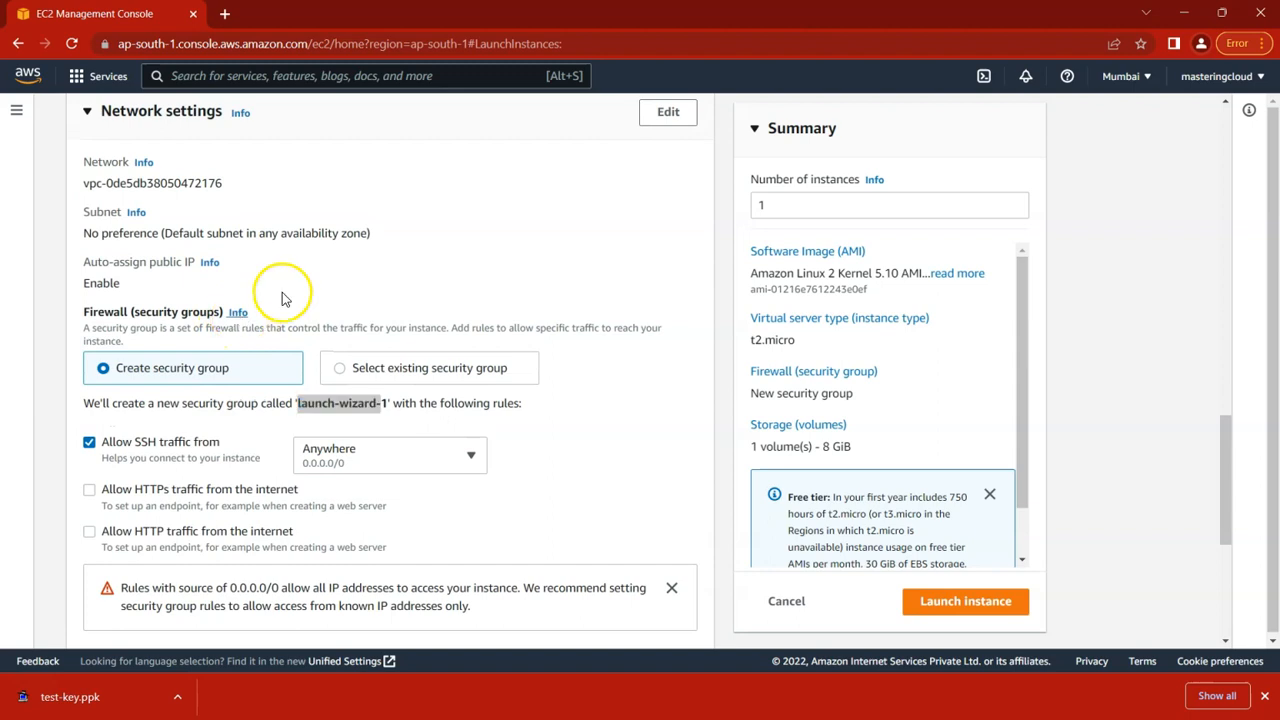
click(668, 112)
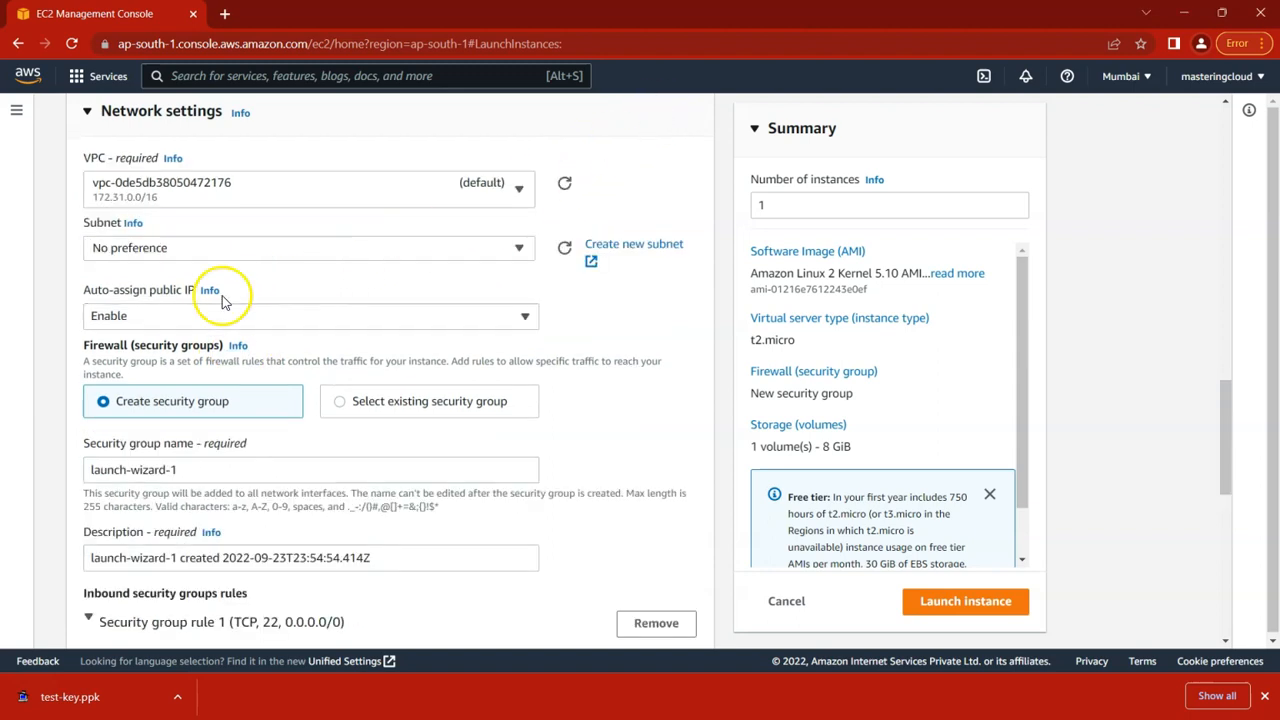
scroll(130, 320, down, 1)
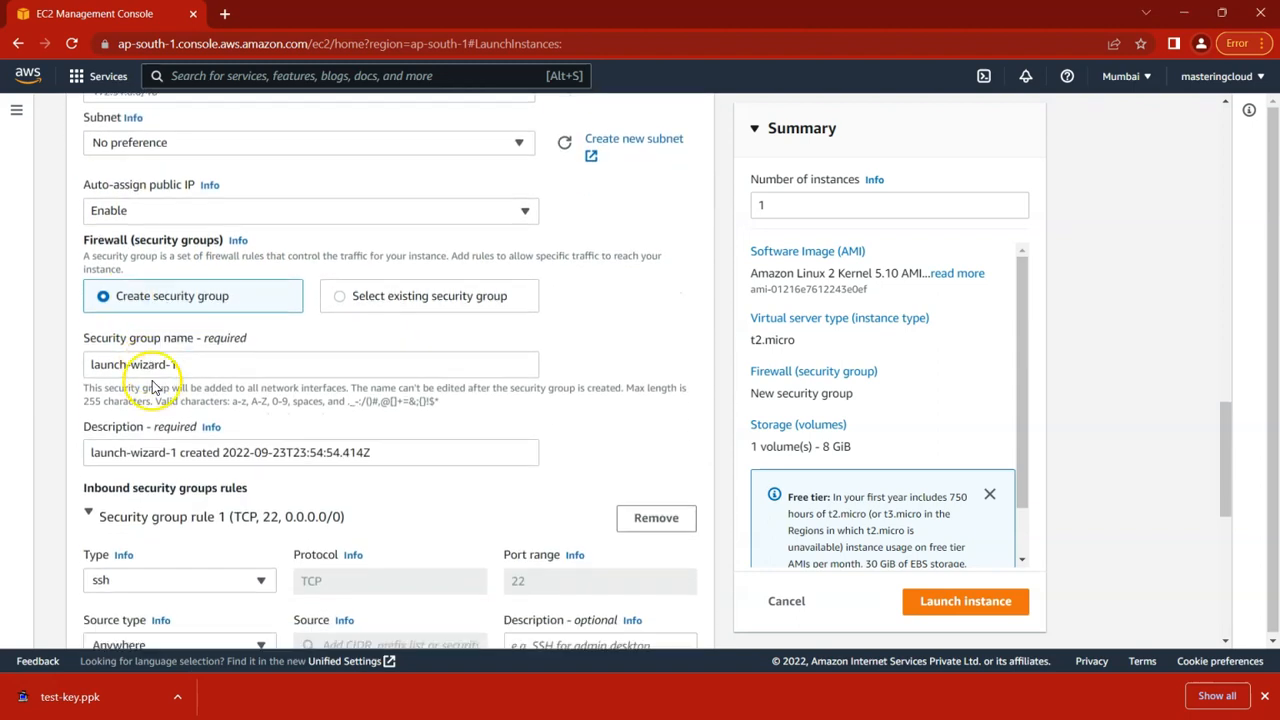
scroll(153, 387, down, 1)
drag(211, 314, 30, 311)
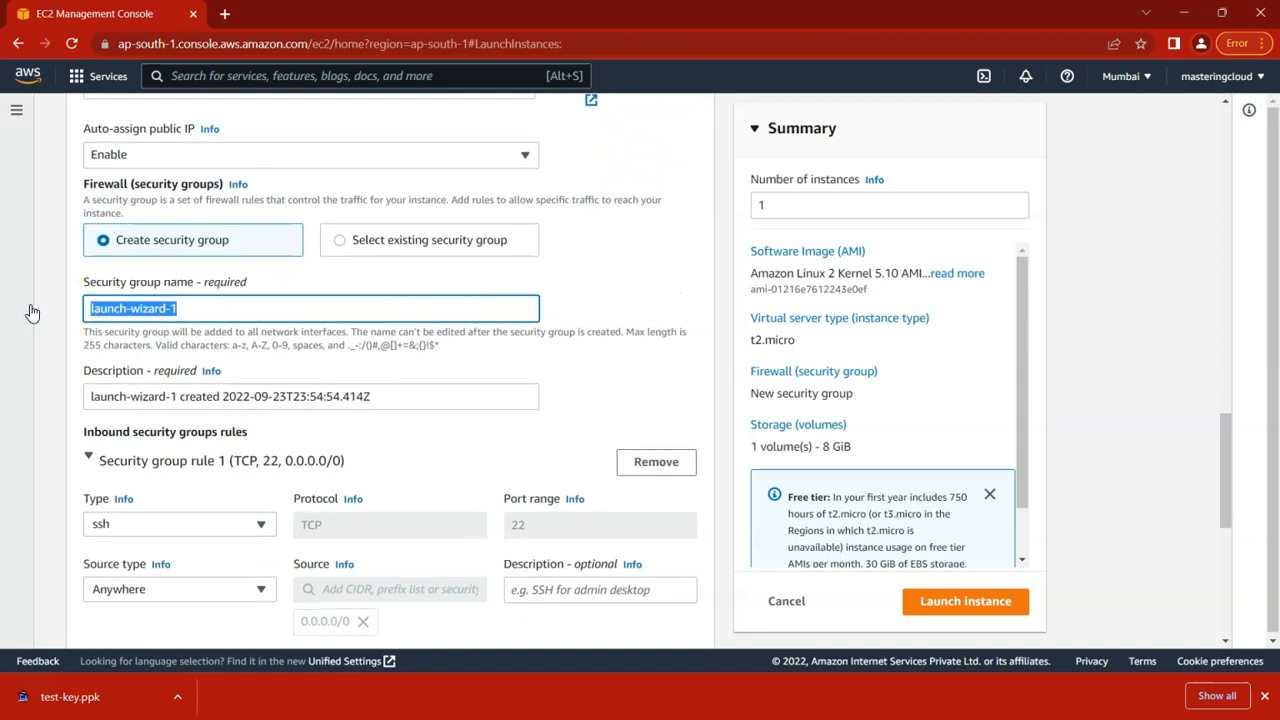
text(test-sg)
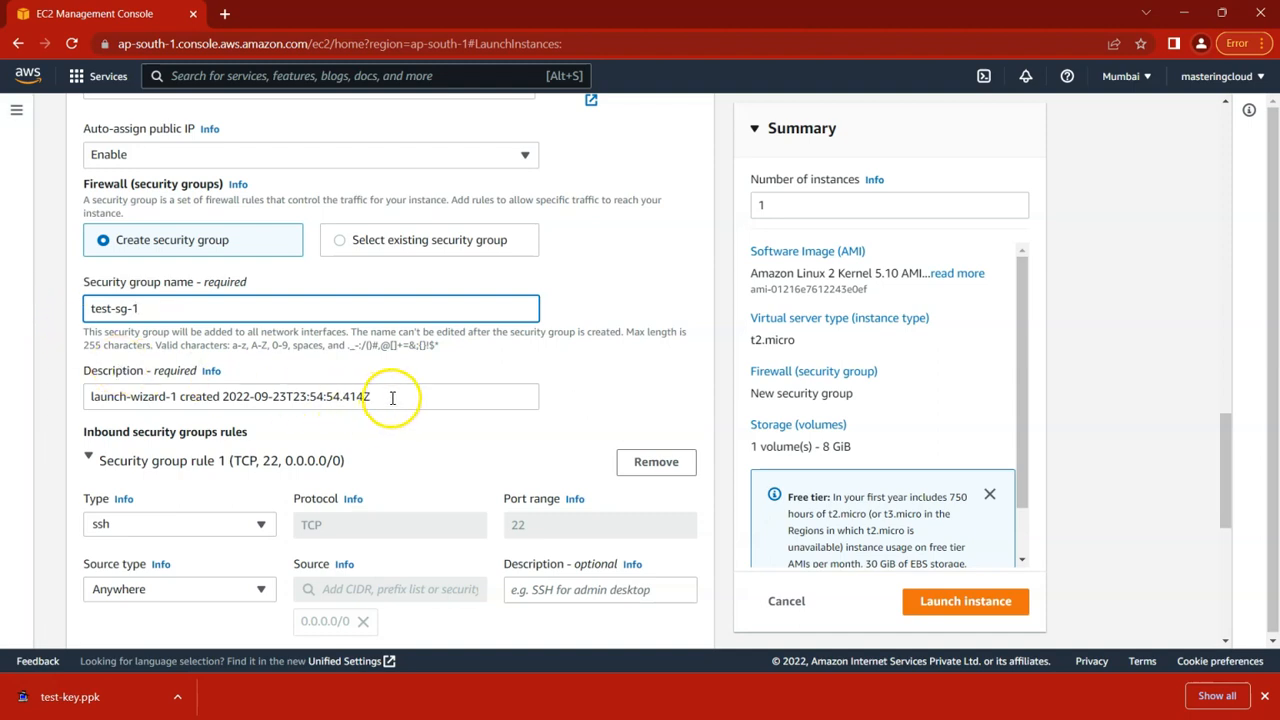
drag(392, 394, 69, 409)
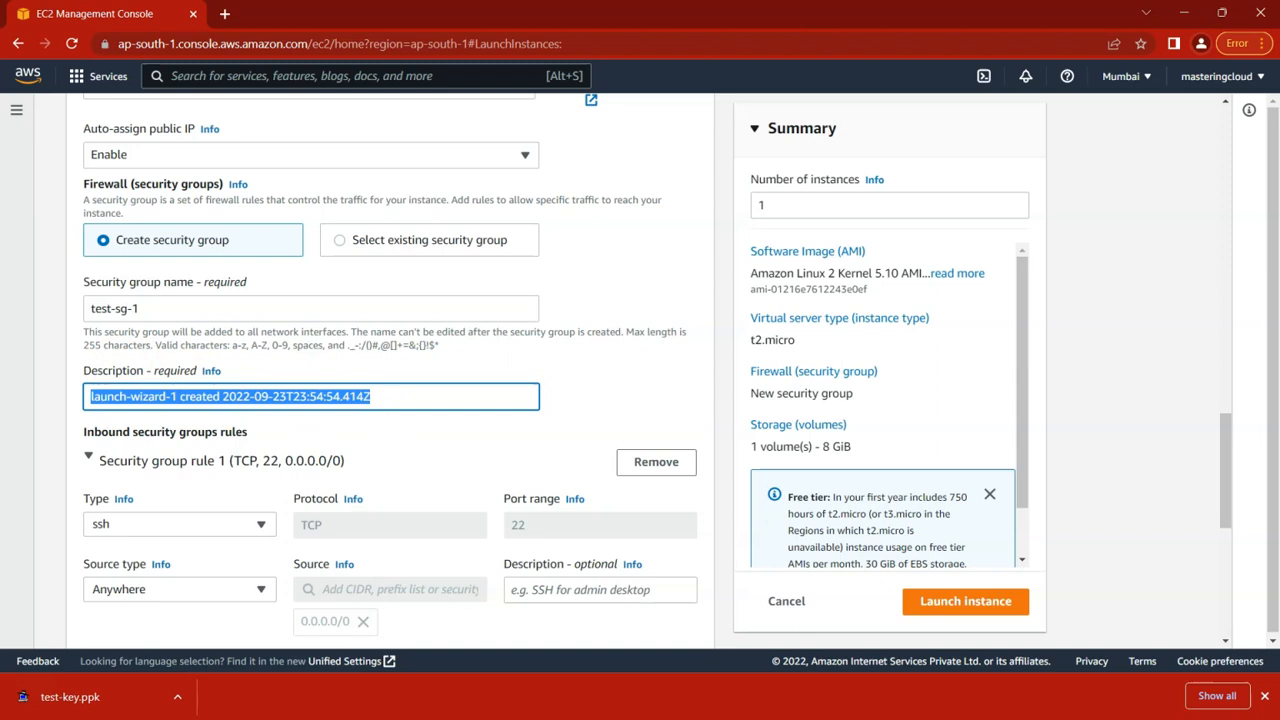
text(allow ssh)
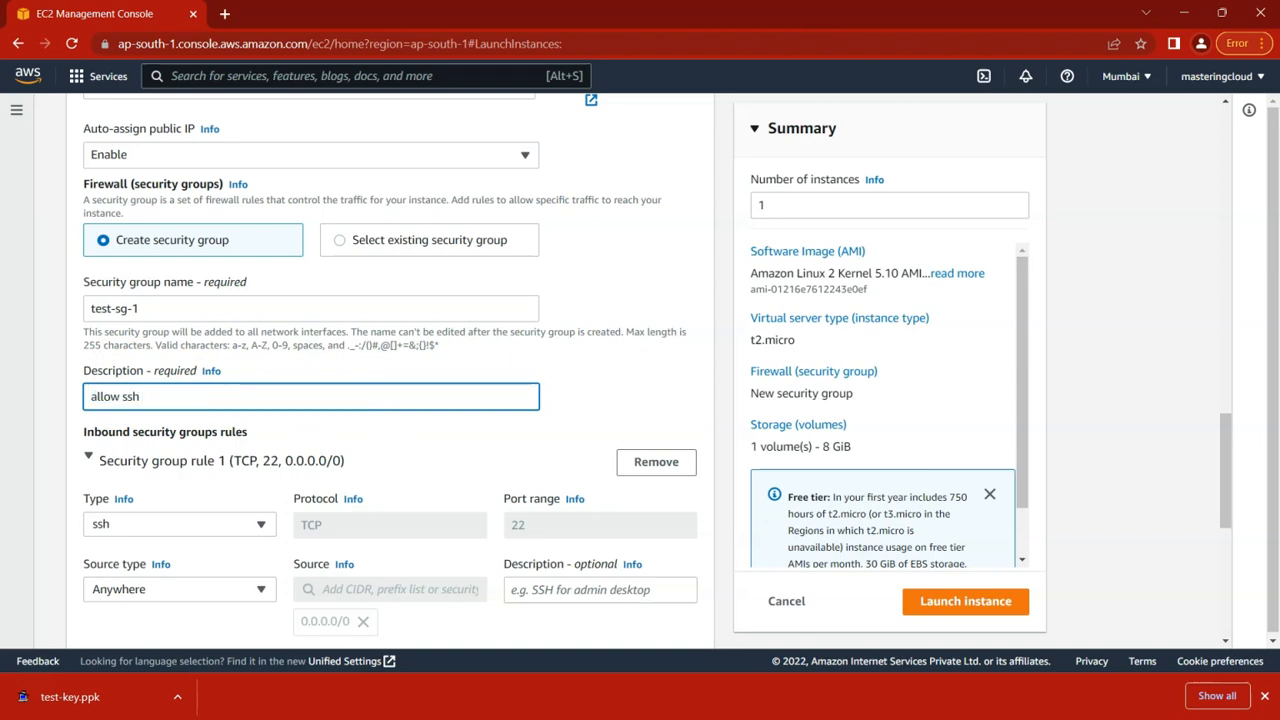
- Examine the inbound SSH rule's type, protocol, port range and source type options
scroll(100, 515, down, 1)
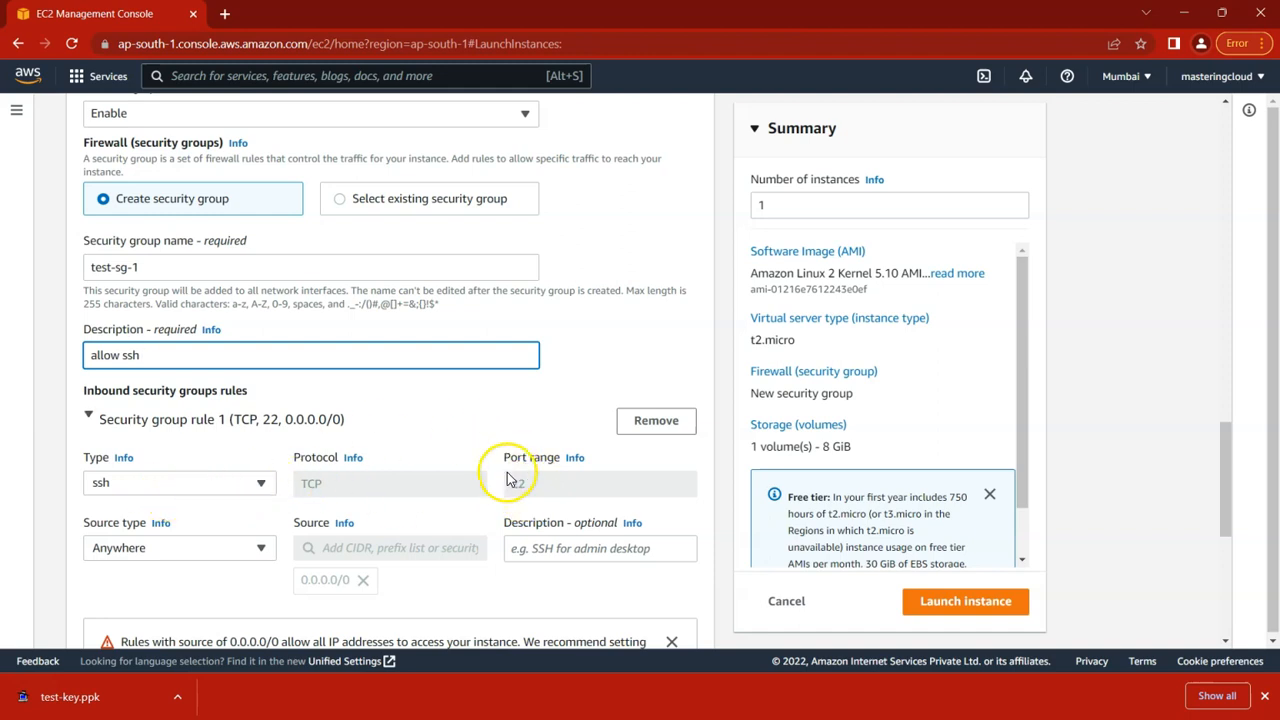
scroll(505, 480, down, 2)
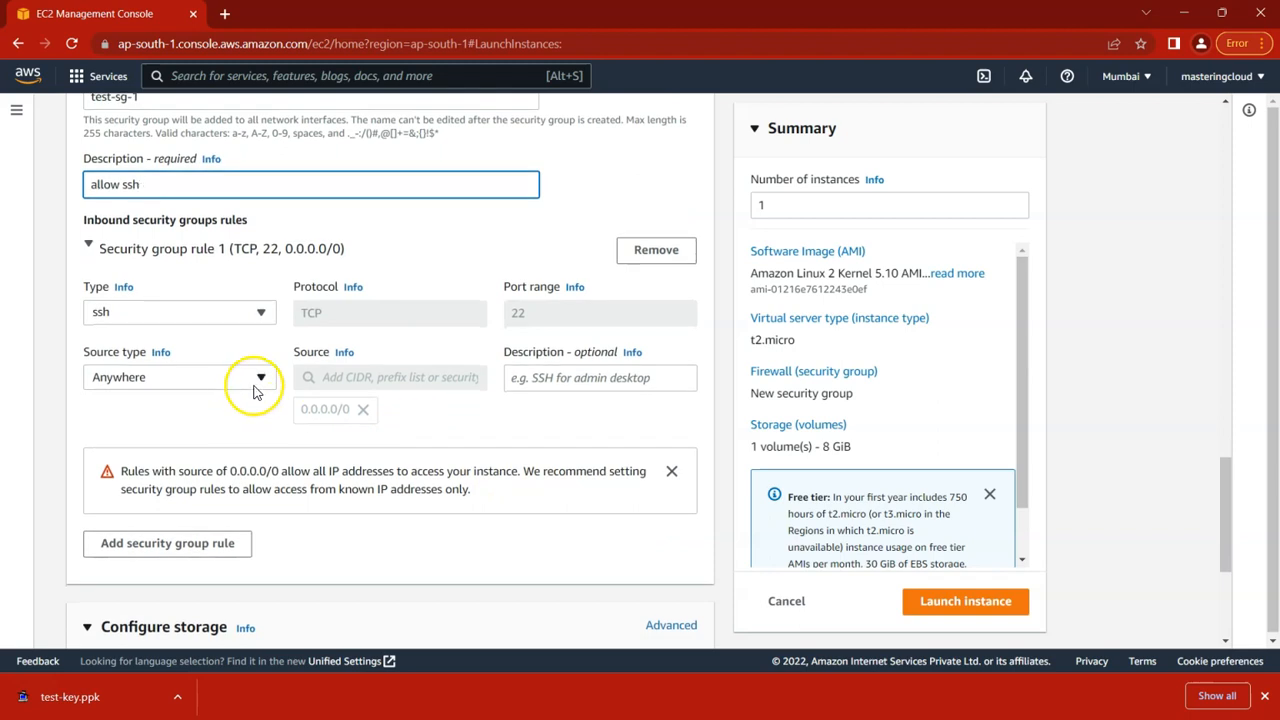
click(255, 390)
click(255, 390)
click(255, 390)
click(495, 426)
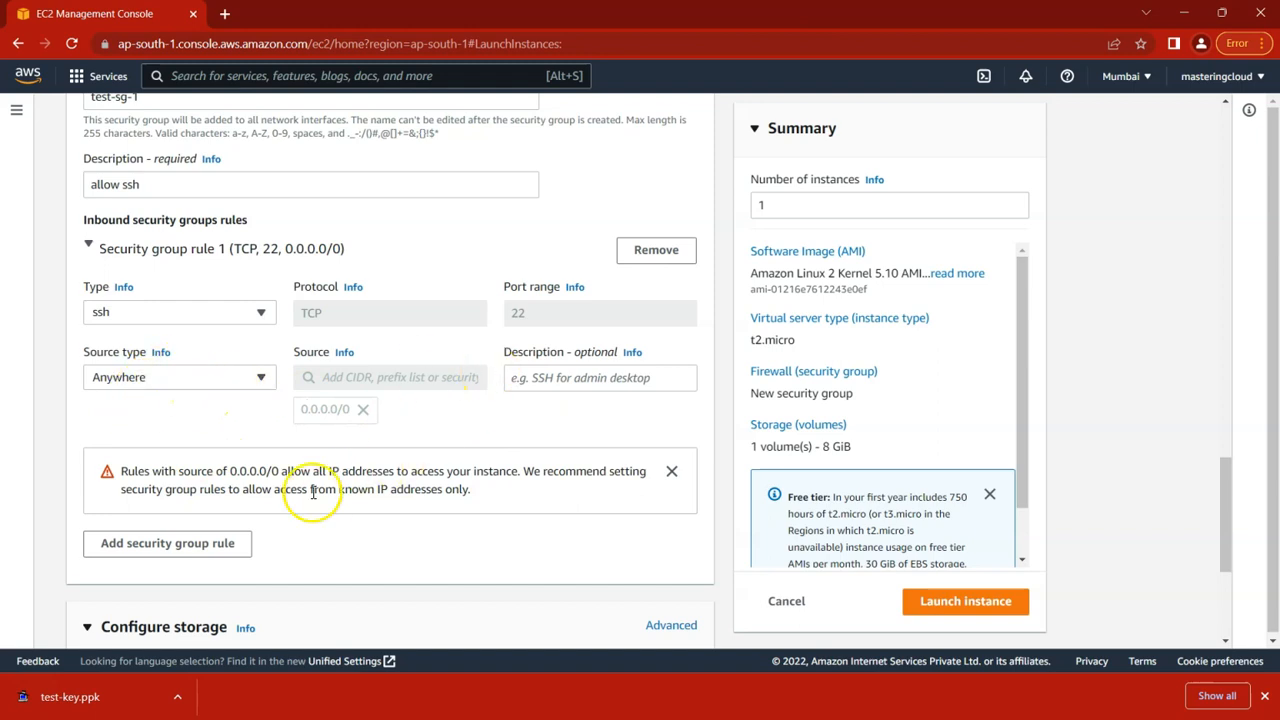
- Examine the root volume's size and the available volume types in the Configure storage section
scroll(229, 305, down, 1)
scroll(229, 305, down, 2)
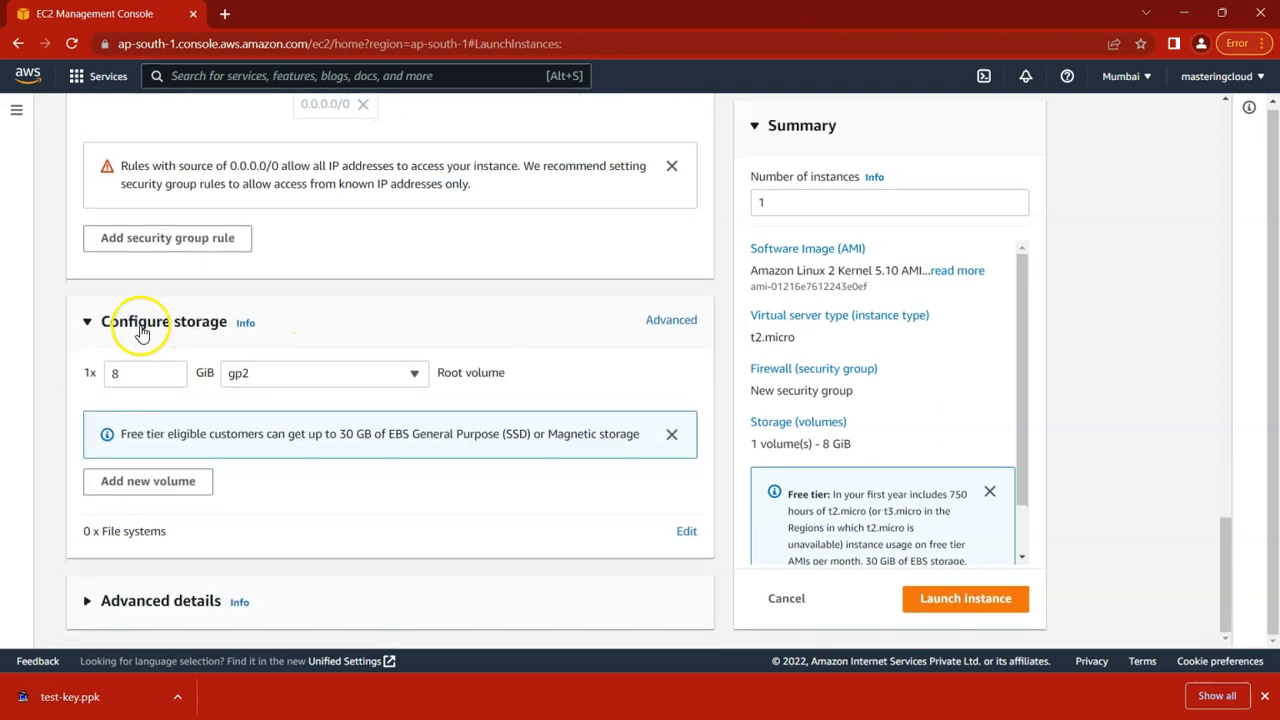
click(117, 374)
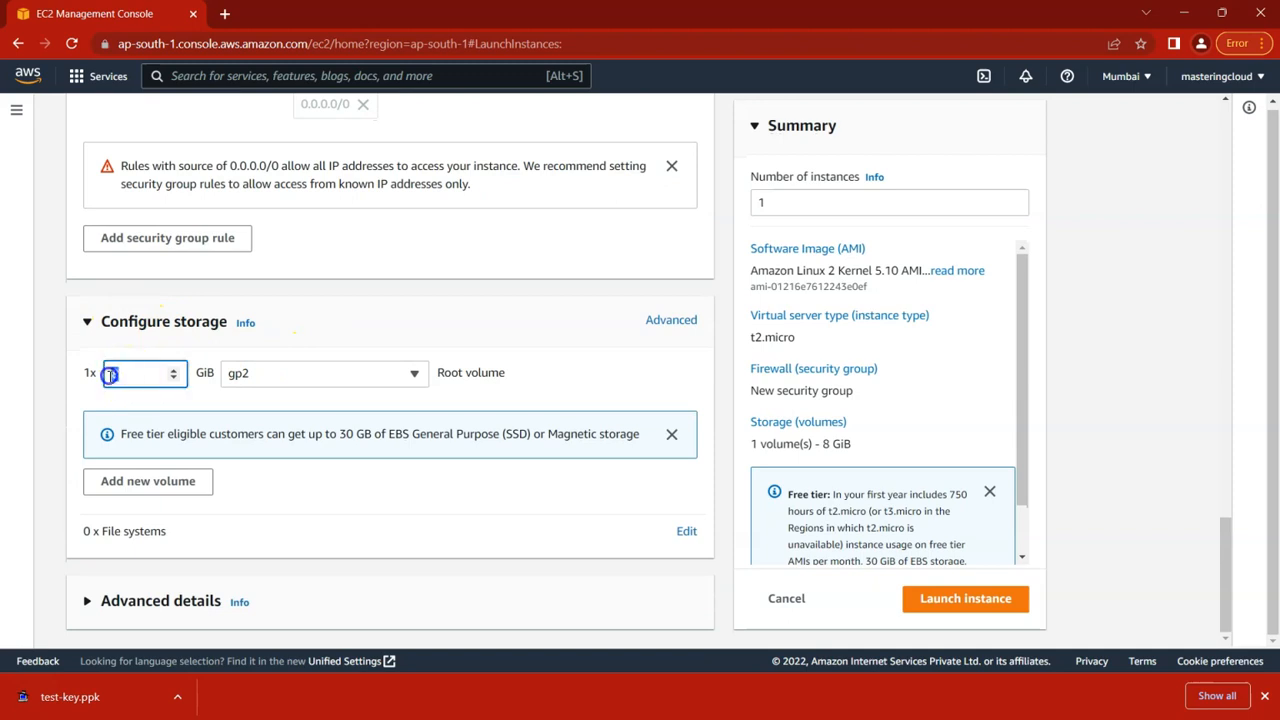
click(401, 375)
scroll(332, 266, up, 1)
scroll(334, 414, up, 1)
scroll(337, 429, down, 2)
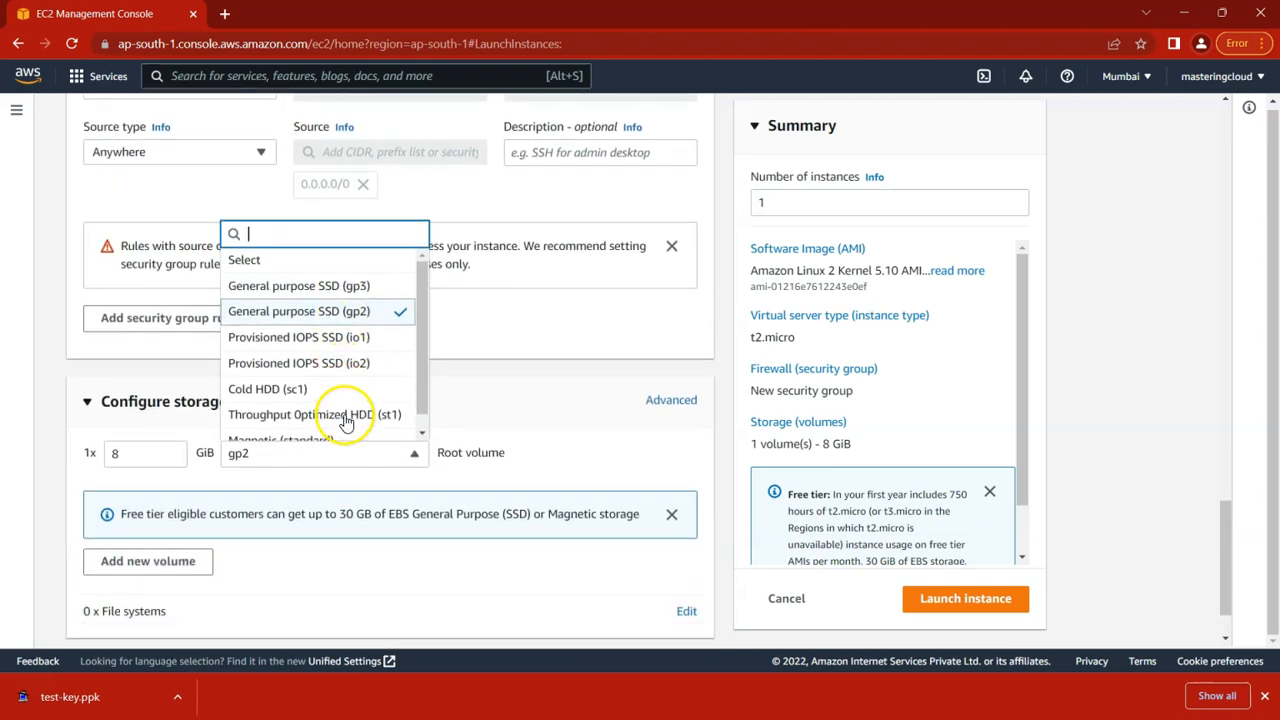
scroll(508, 323, down, 1)
click(508, 323)
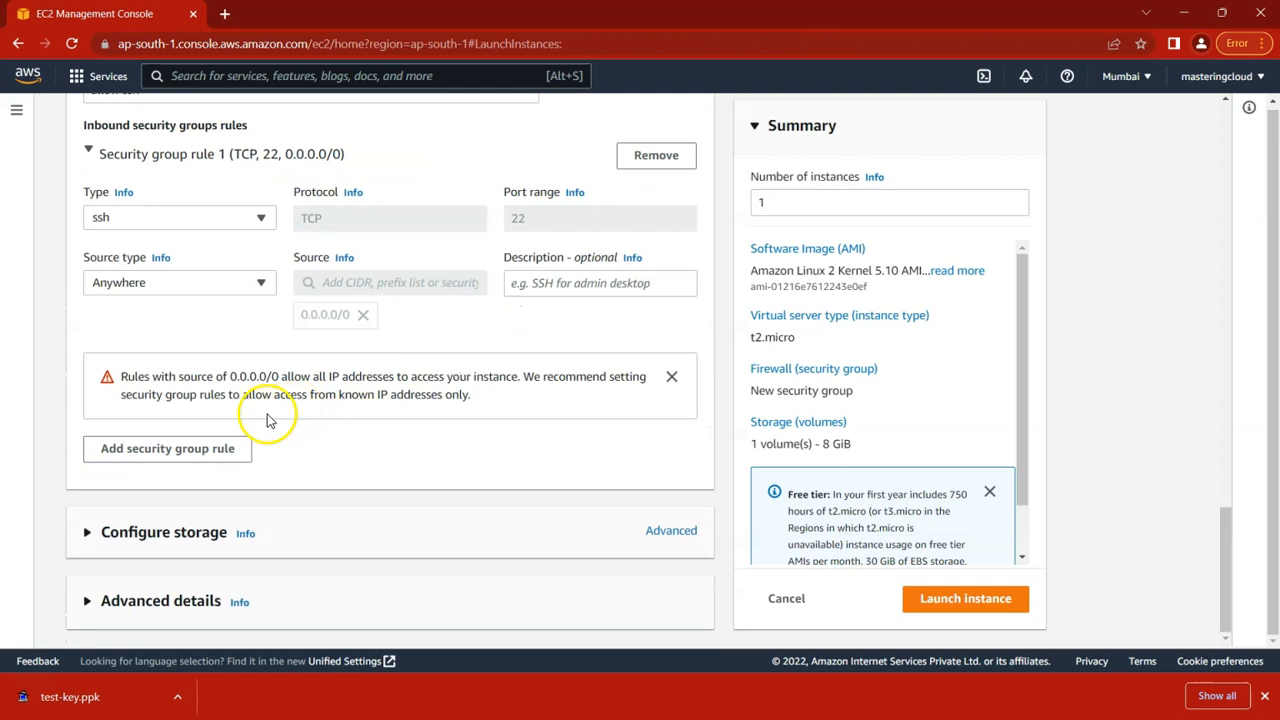
click(87, 531)
scroll(357, 420, up, 1)
scroll(357, 420, down, 1)
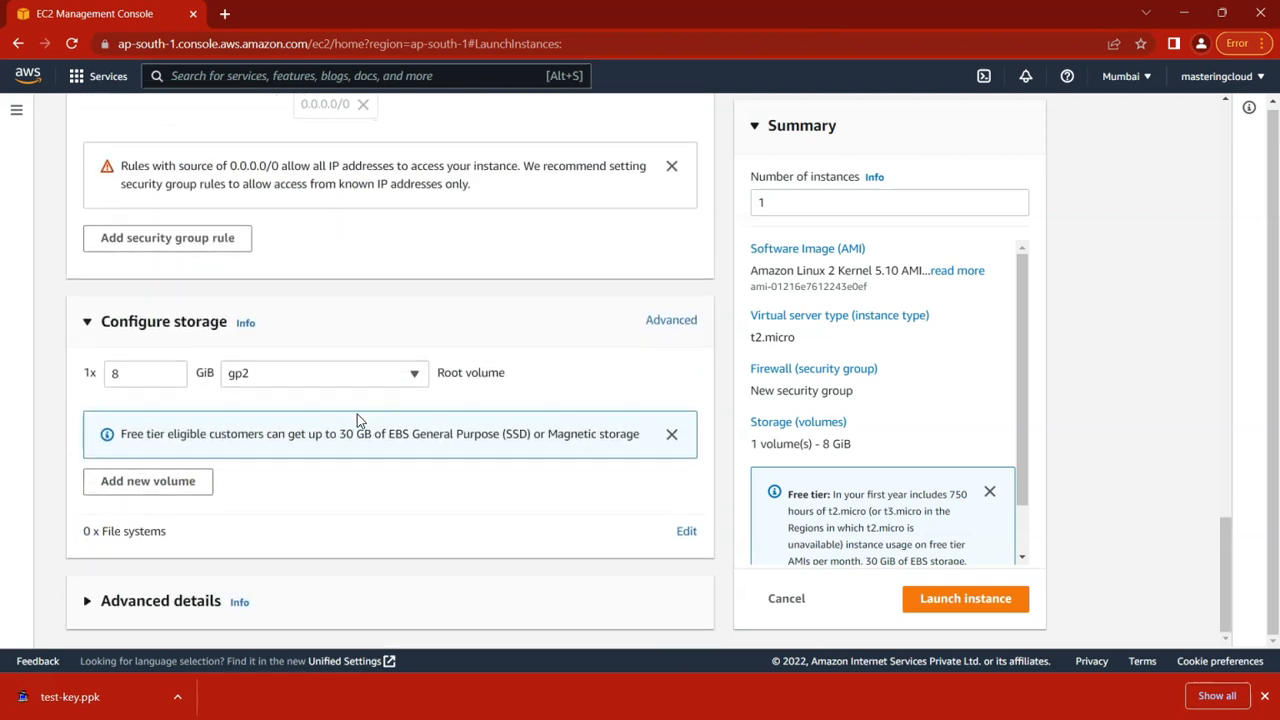
- Expand the Advanced details section, look through its options, and collapse it again
click(86, 601)
scroll(323, 414, down, 3)
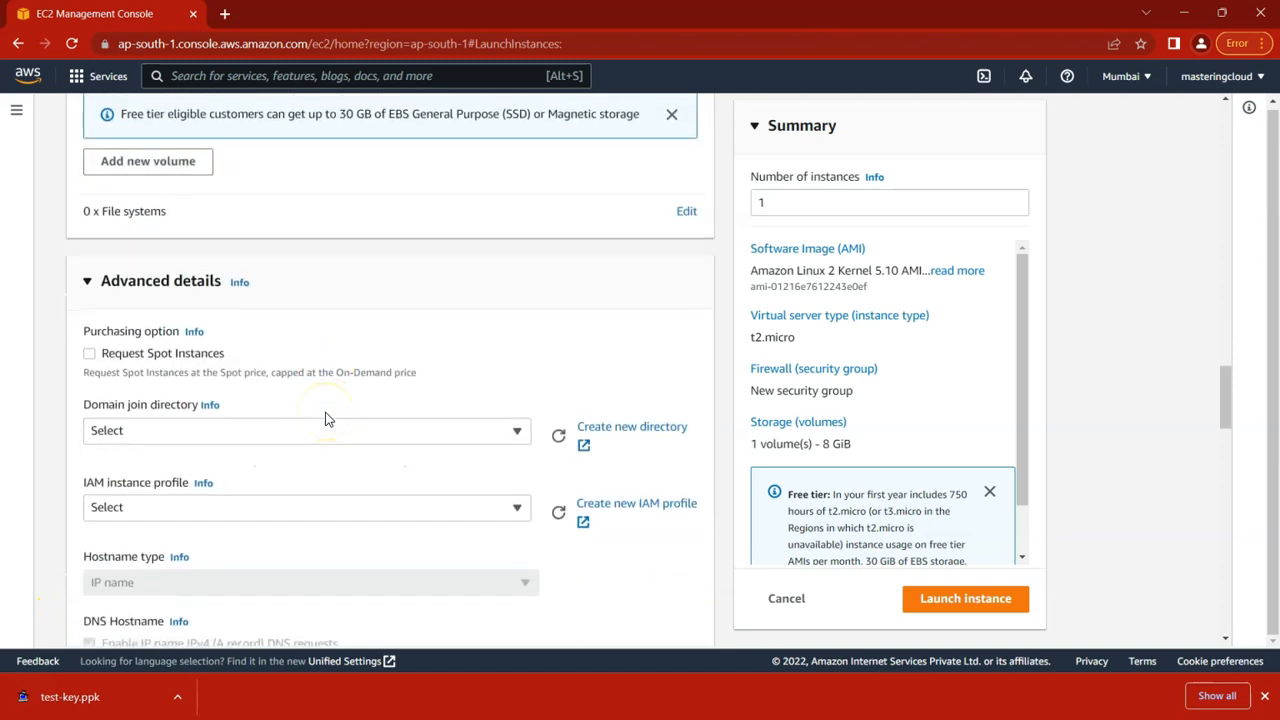
scroll(325, 418, down, 10)
scroll(323, 418, up, 5)
scroll(323, 418, up, 6)
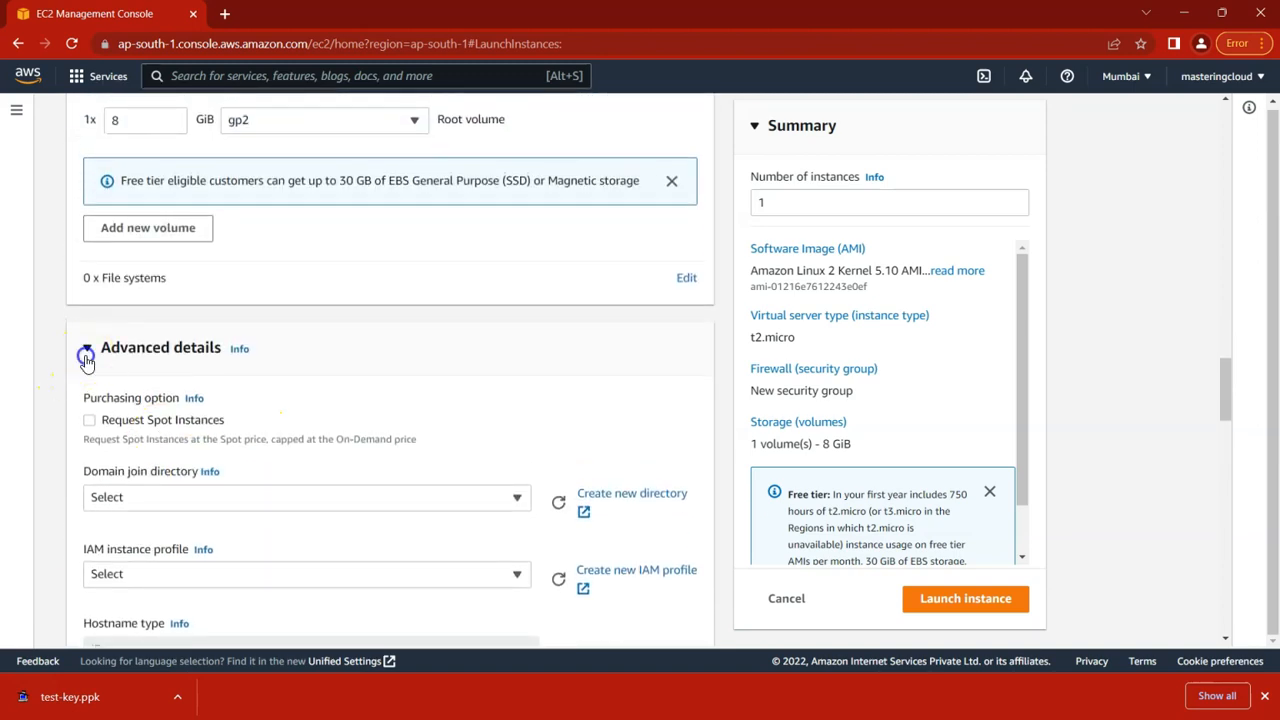
click(86, 352)
- Review the launch summary's software image, instance type, firewall, storage volume and free tier details
scroll(800, 340, down, 1)
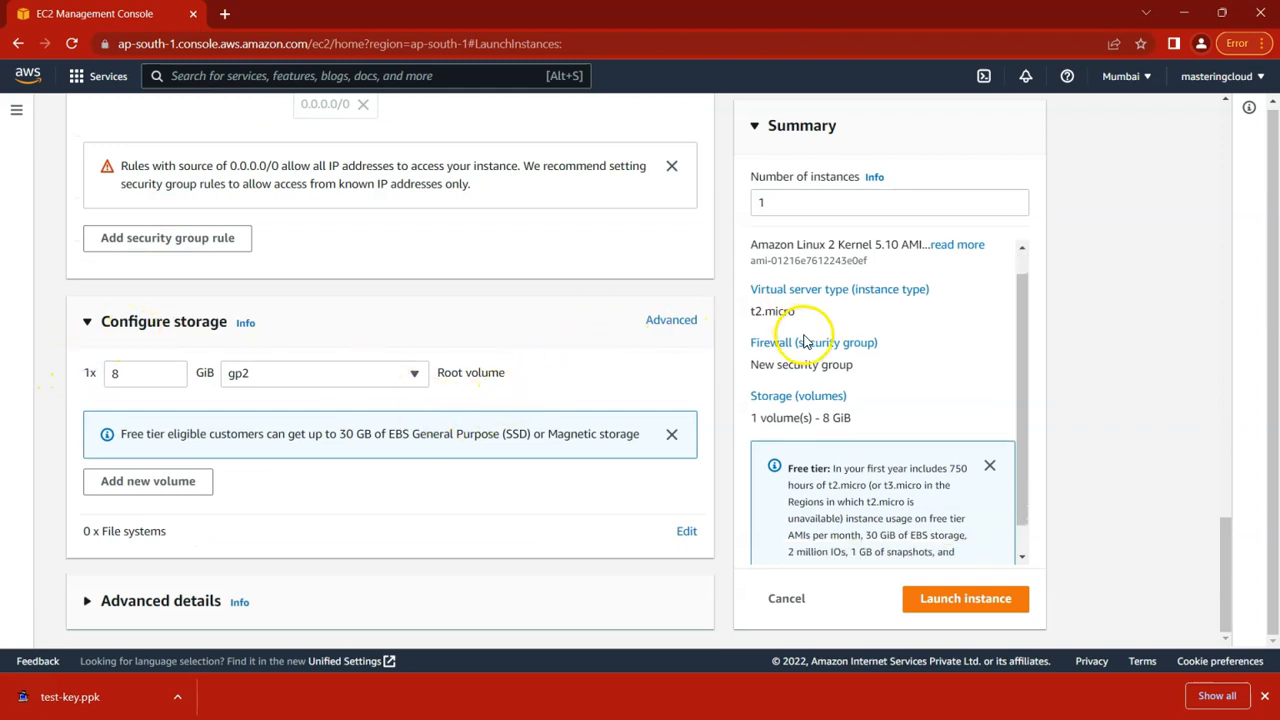
scroll(820, 335, down, 1)
scroll(805, 445, up, 1)
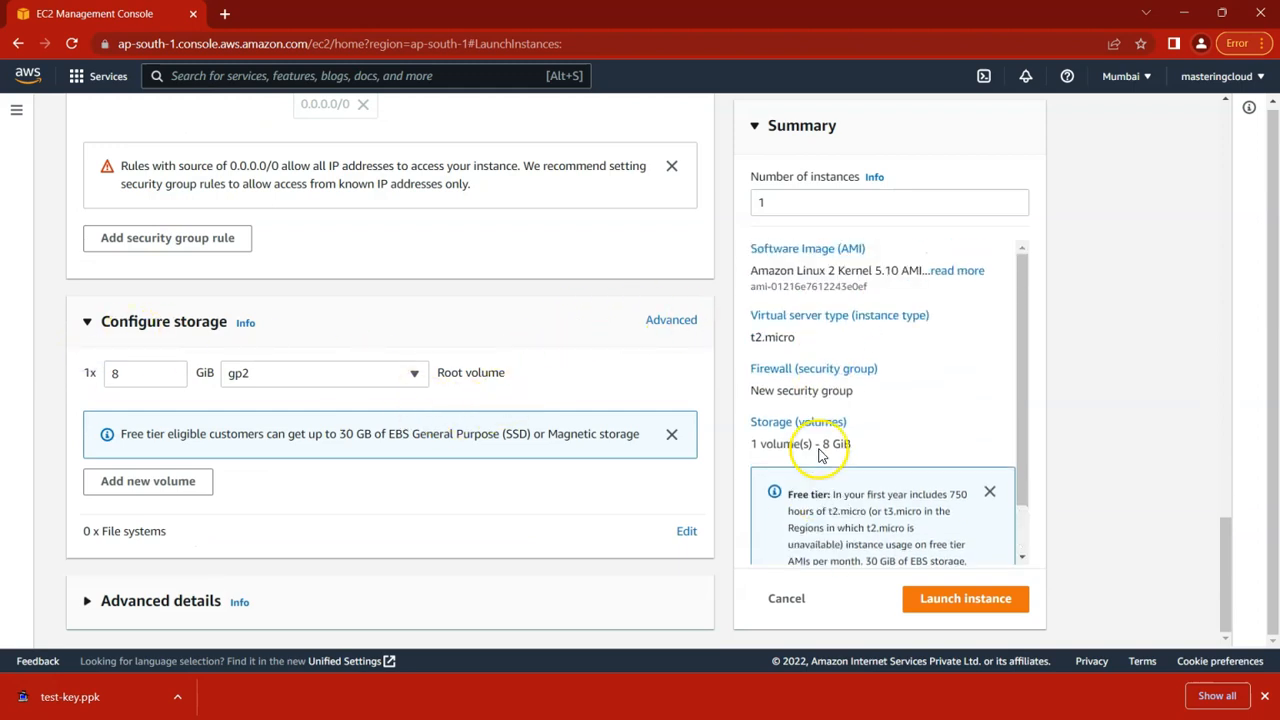
scroll(820, 440, up, 2)
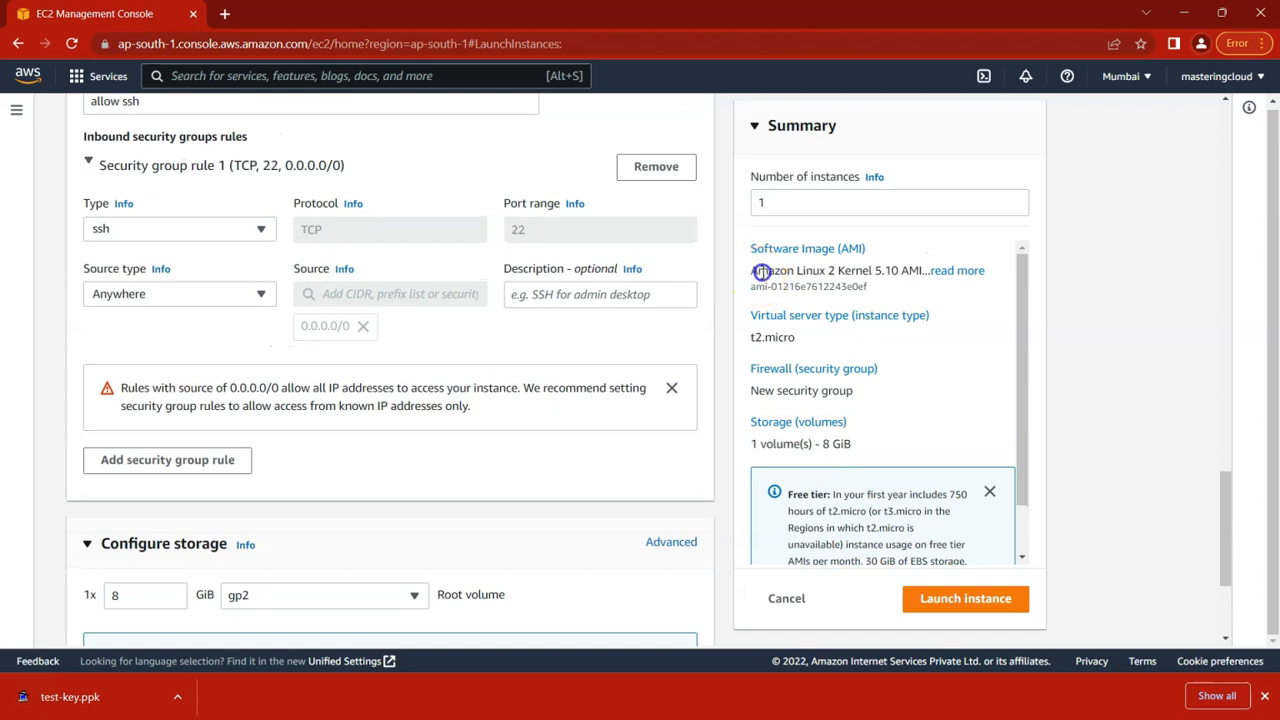
drag(752, 271, 877, 271)
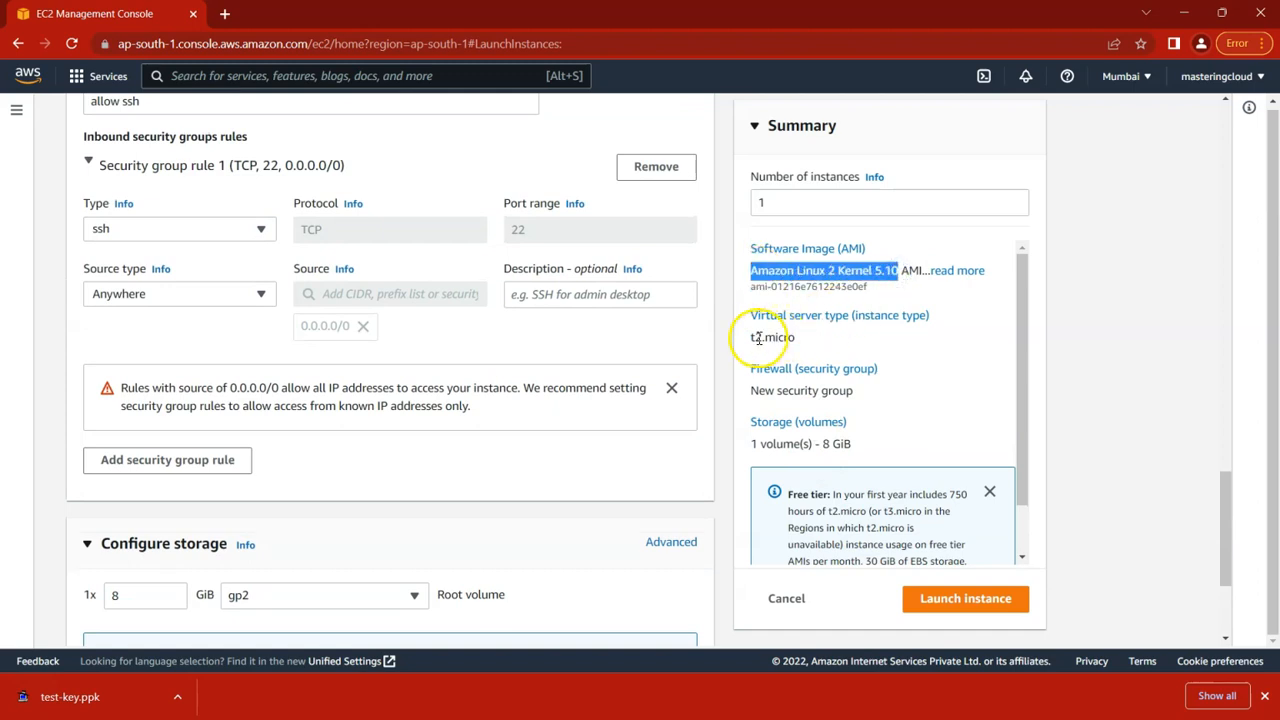
drag(753, 337, 808, 337)
mouse_move(757, 390)
mouse_down()
mouse_move(880, 391)
mouse_move(775, 390)
mouse_up()
scroll(858, 420, down, 1)
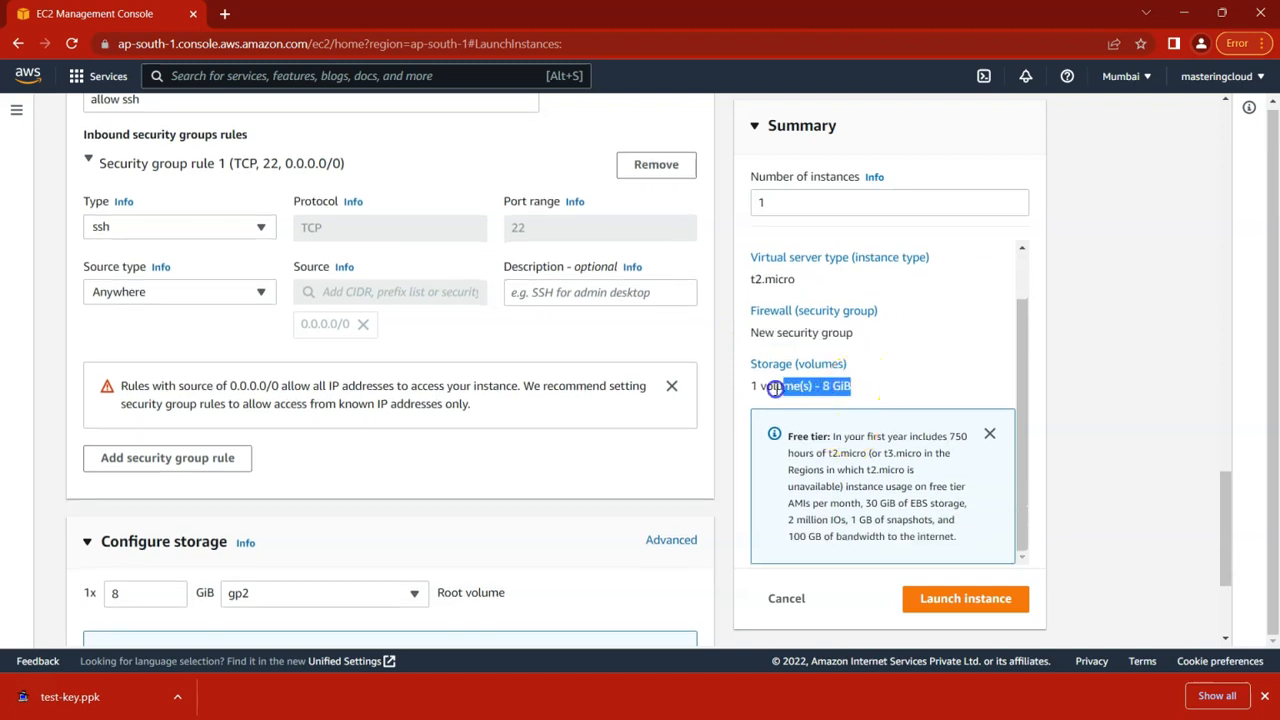
drag(771, 434, 957, 543)
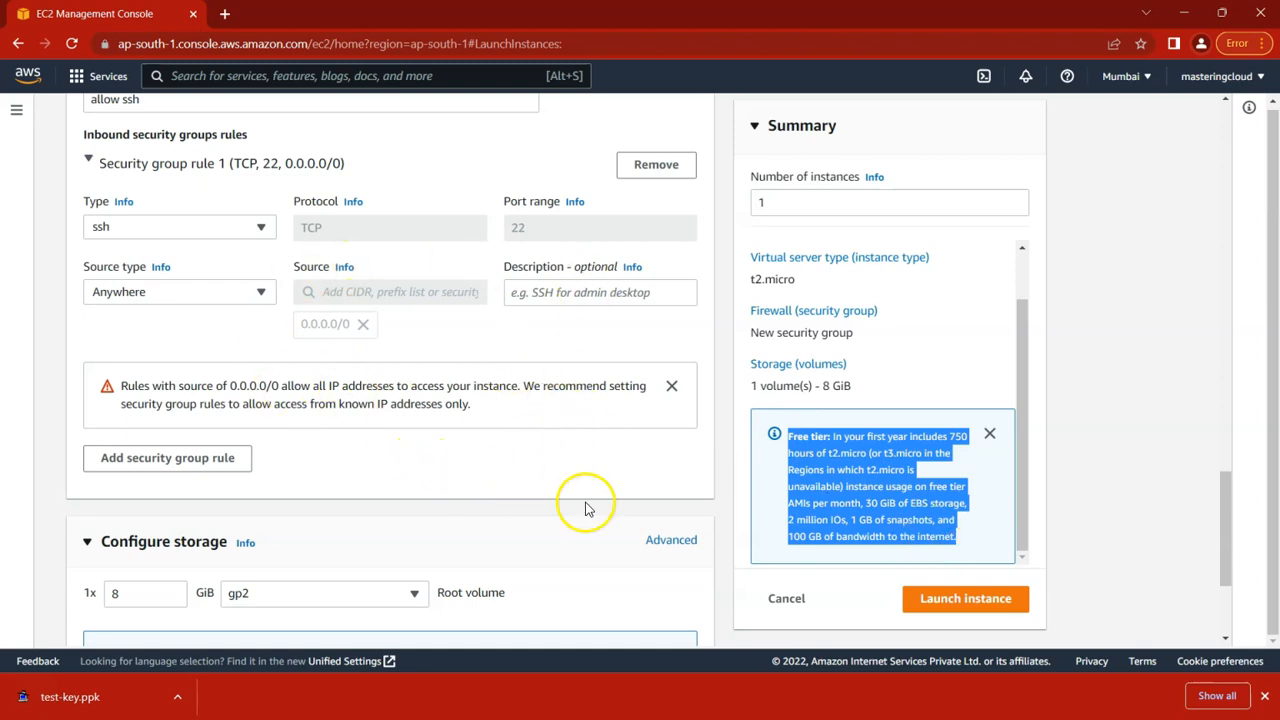
- Launch the instance and expand the launch log to examine the status of each launch stage
click(956, 604)
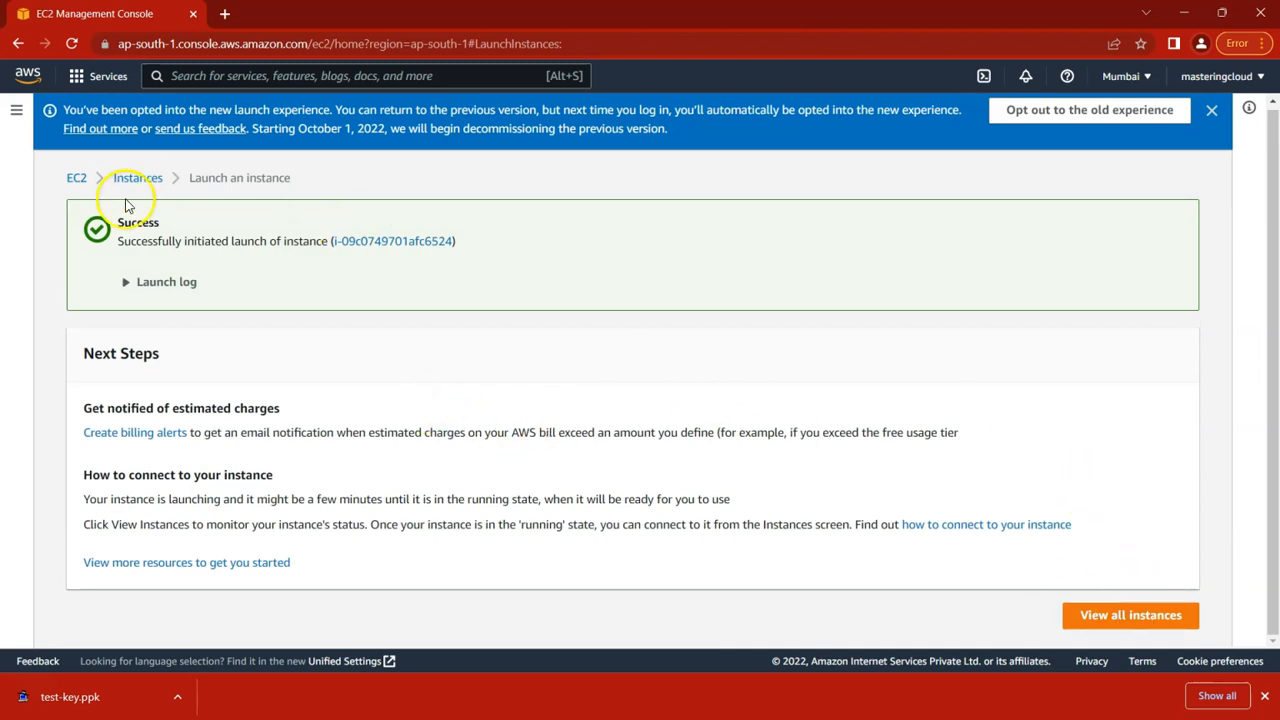
drag(122, 244, 371, 249)
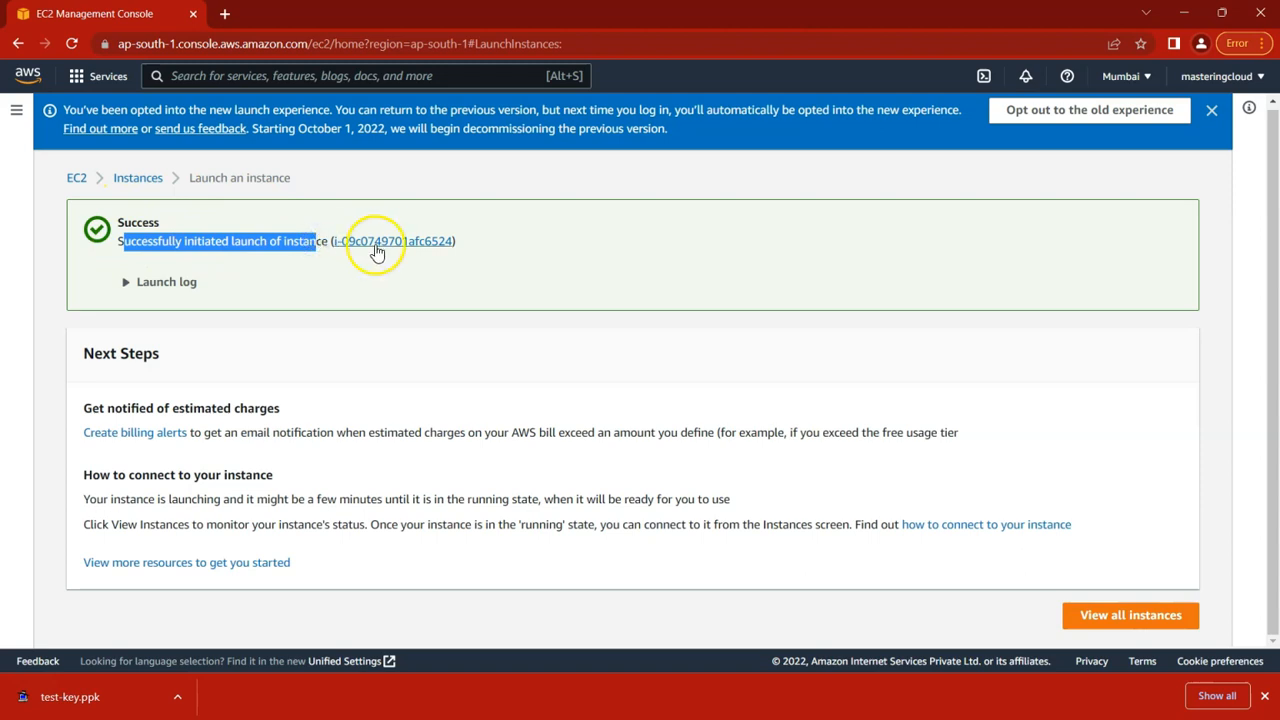
click(125, 284)
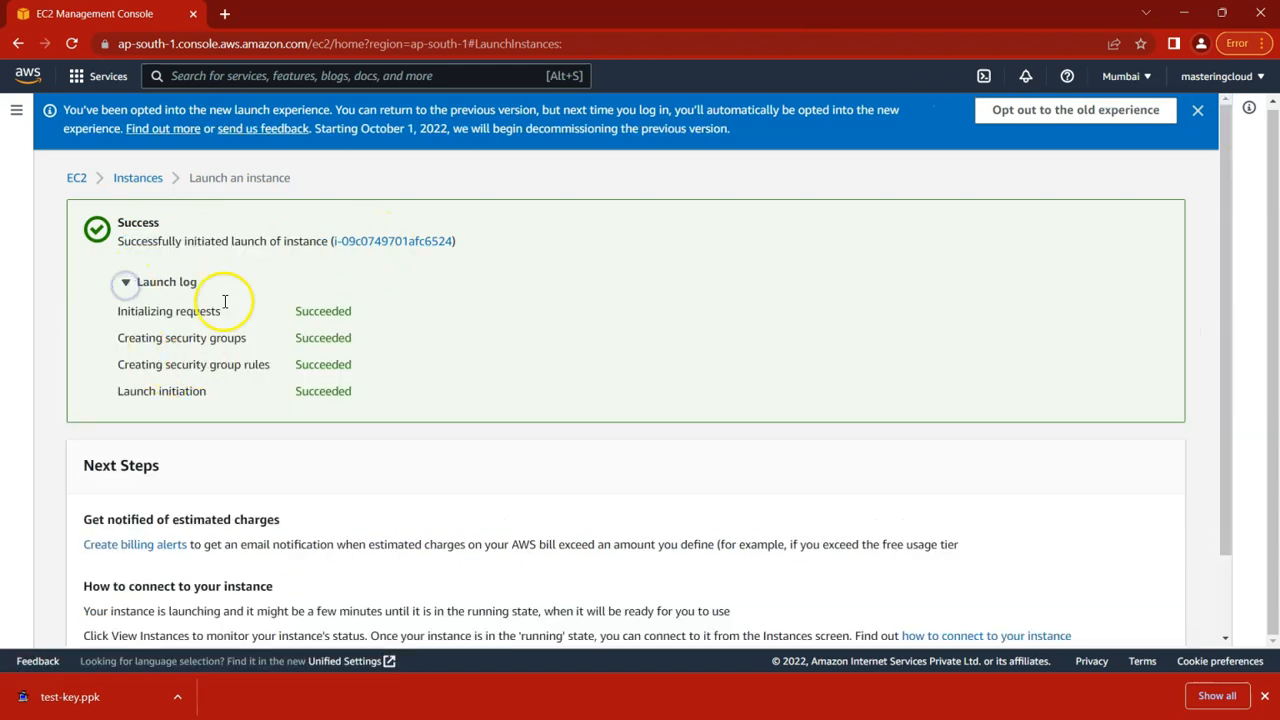
drag(118, 309, 348, 398)
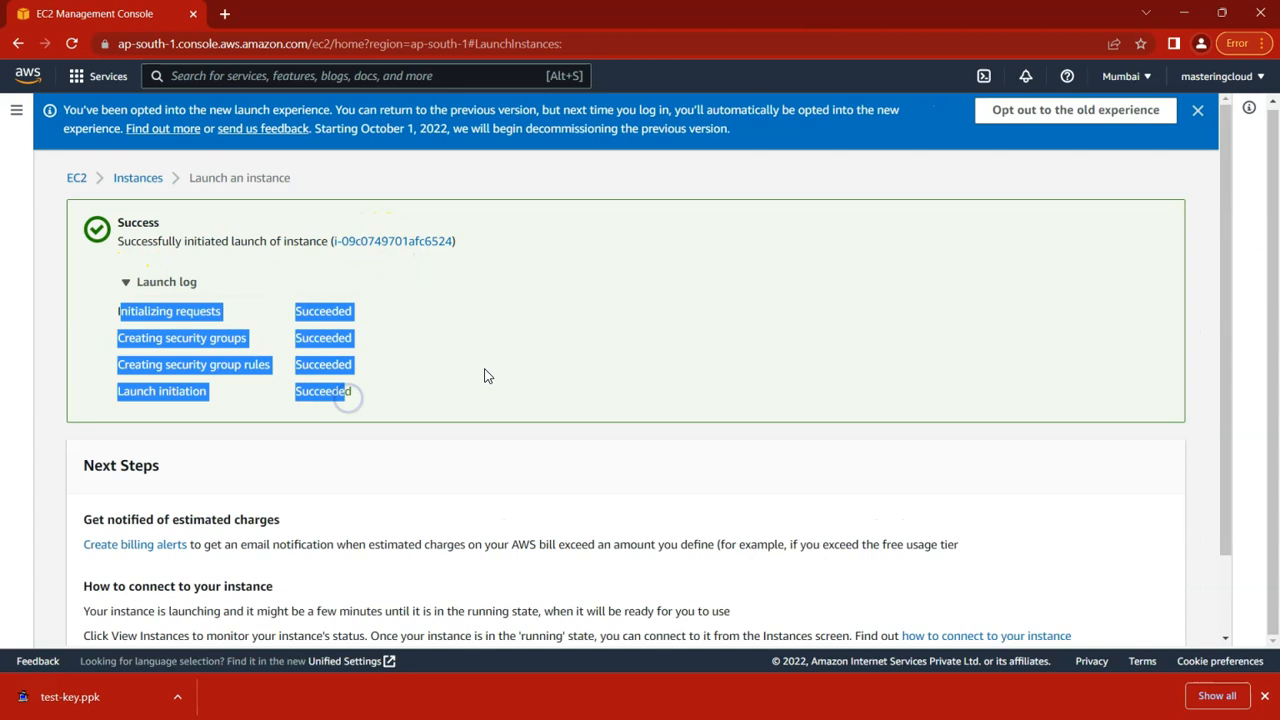
scroll(757, 463, down, 1)
- Open the list of all instances, refresh it, and select Test-Instance
click(1088, 636)
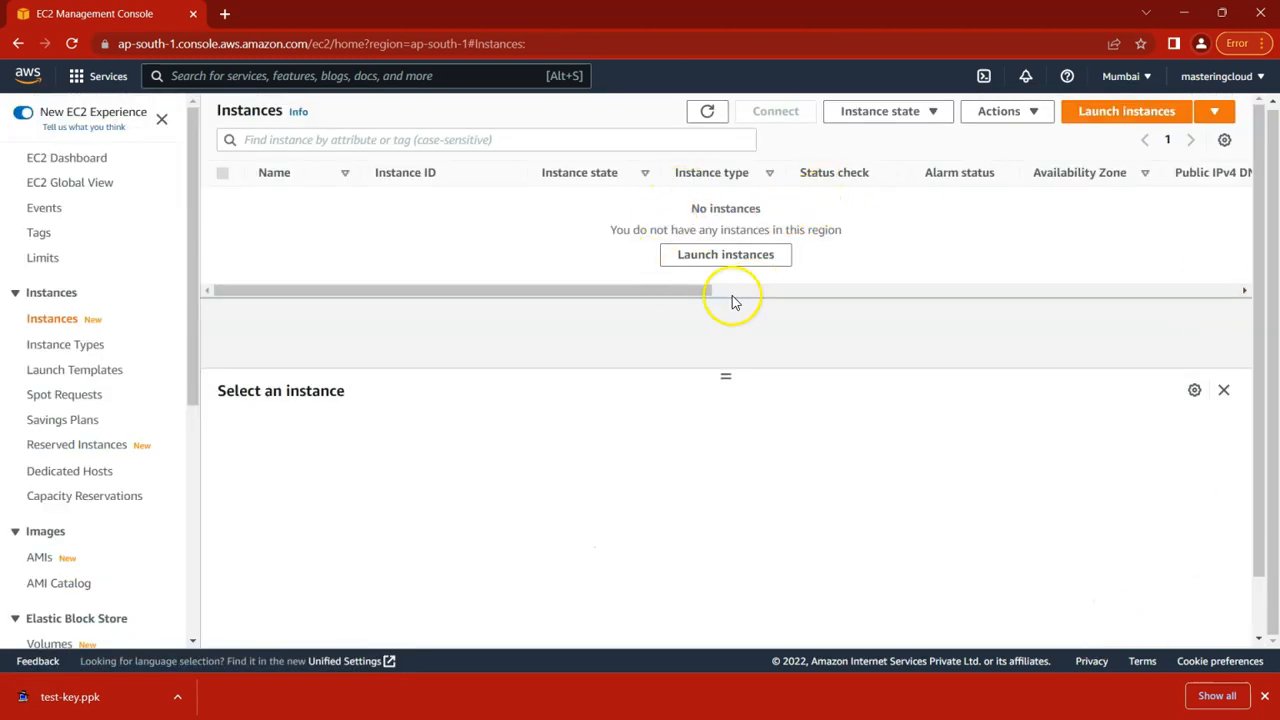
click(706, 114)
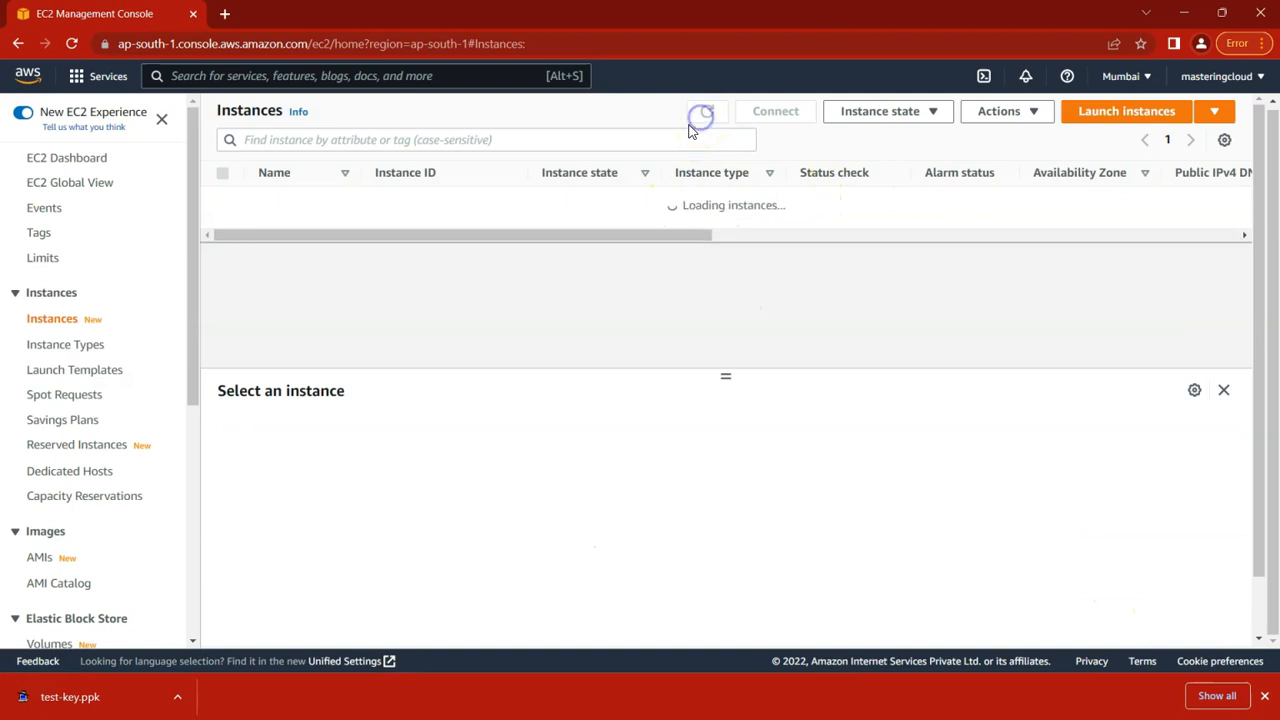
drag(257, 204, 338, 204)
click(360, 270)
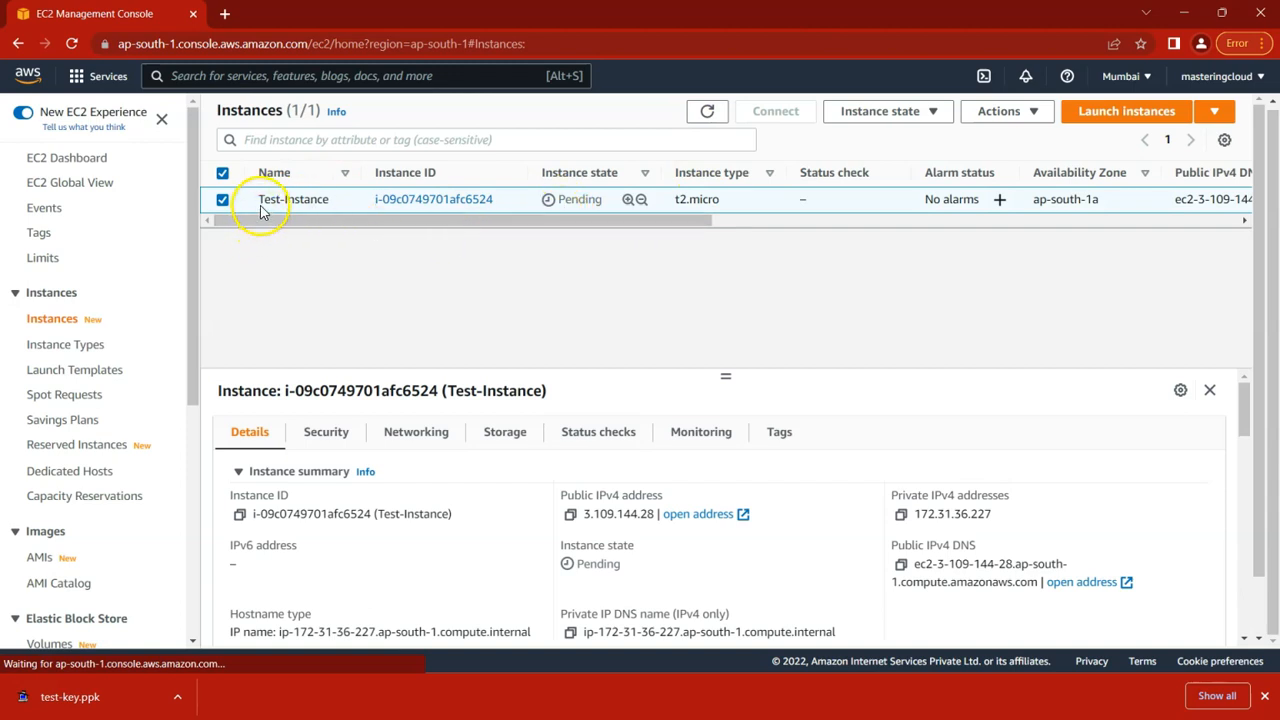
- Examine Test-Instance's name and instance ID, opening the name editor and cancelling it without changes
drag(260, 199, 496, 200)
click(370, 203)
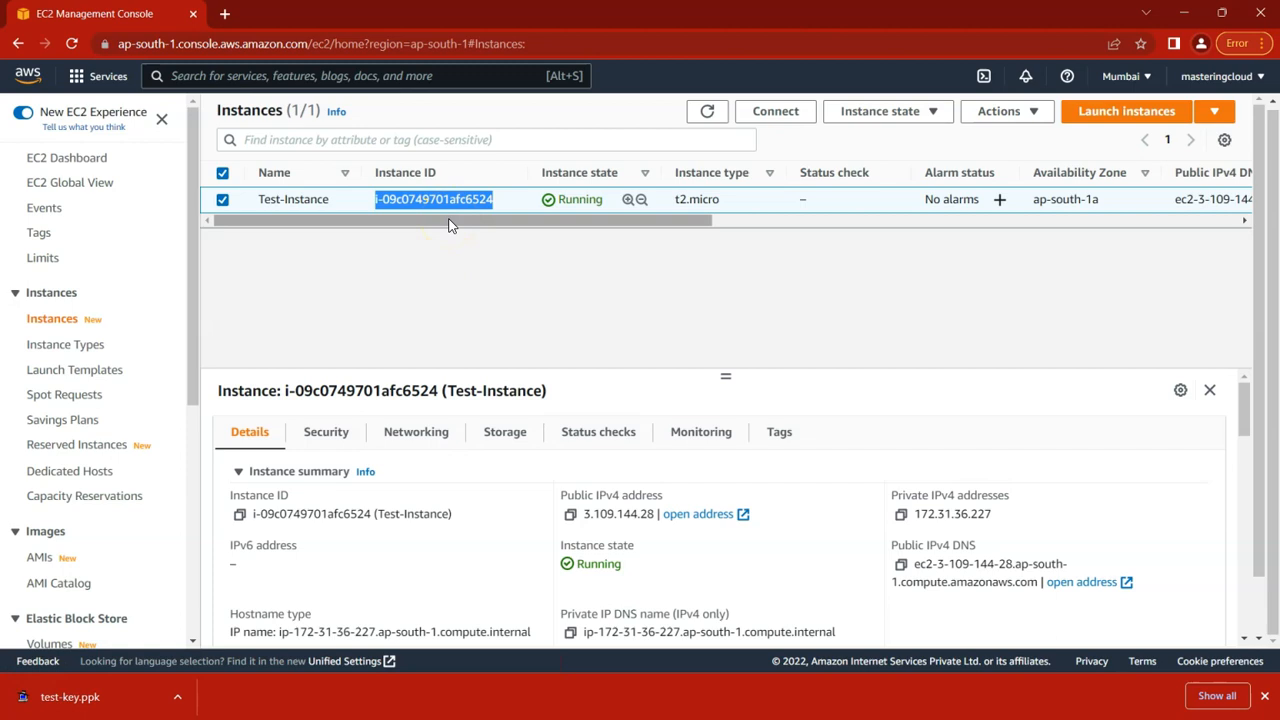
click(339, 200)
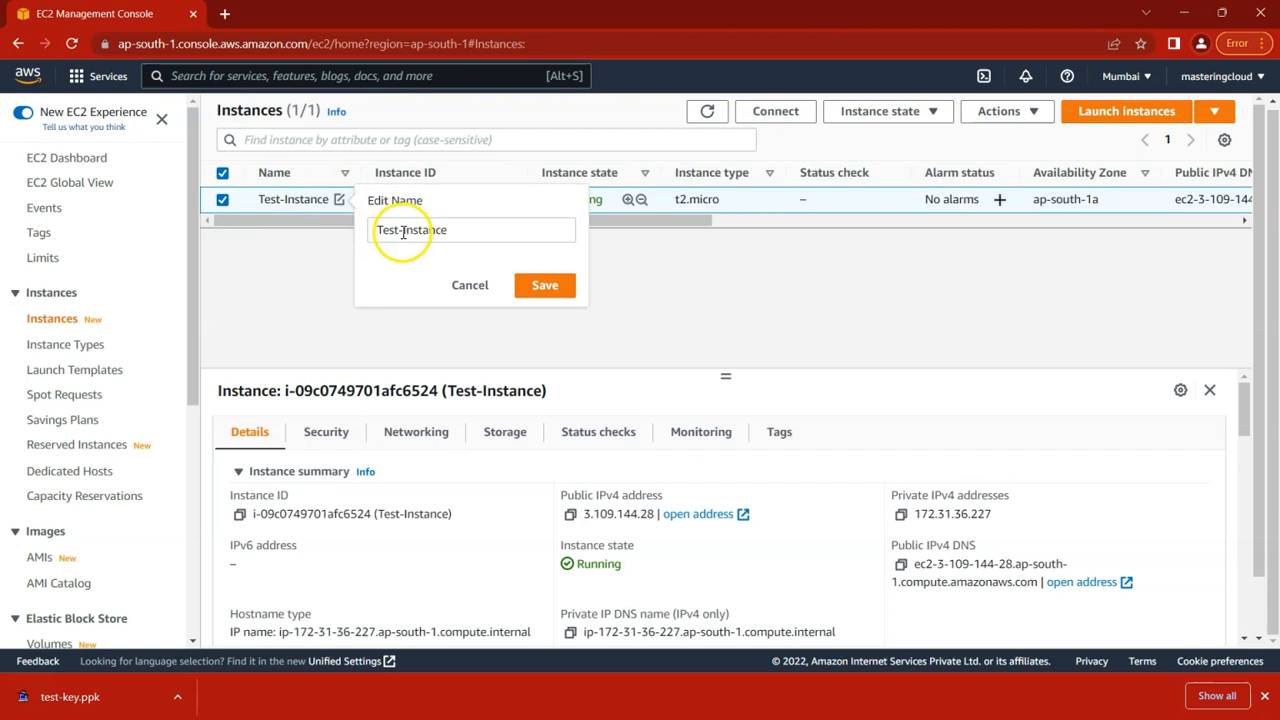
click(465, 285)
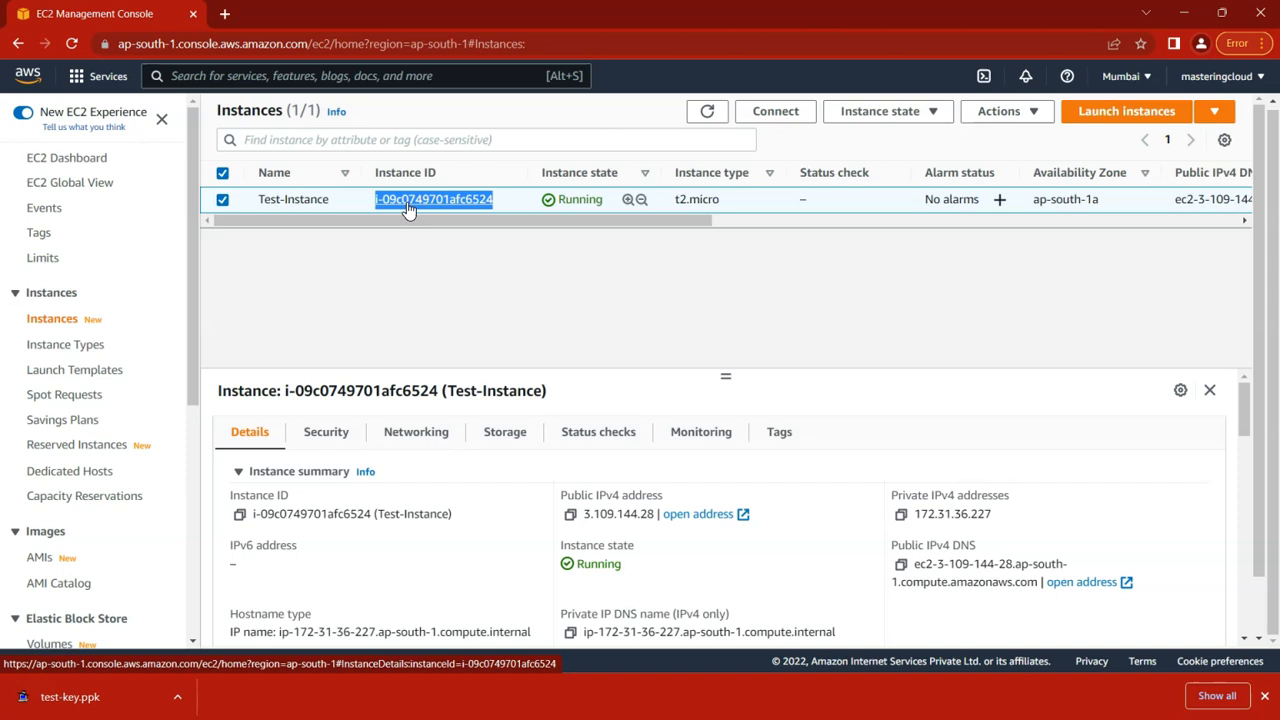
click(420, 306)
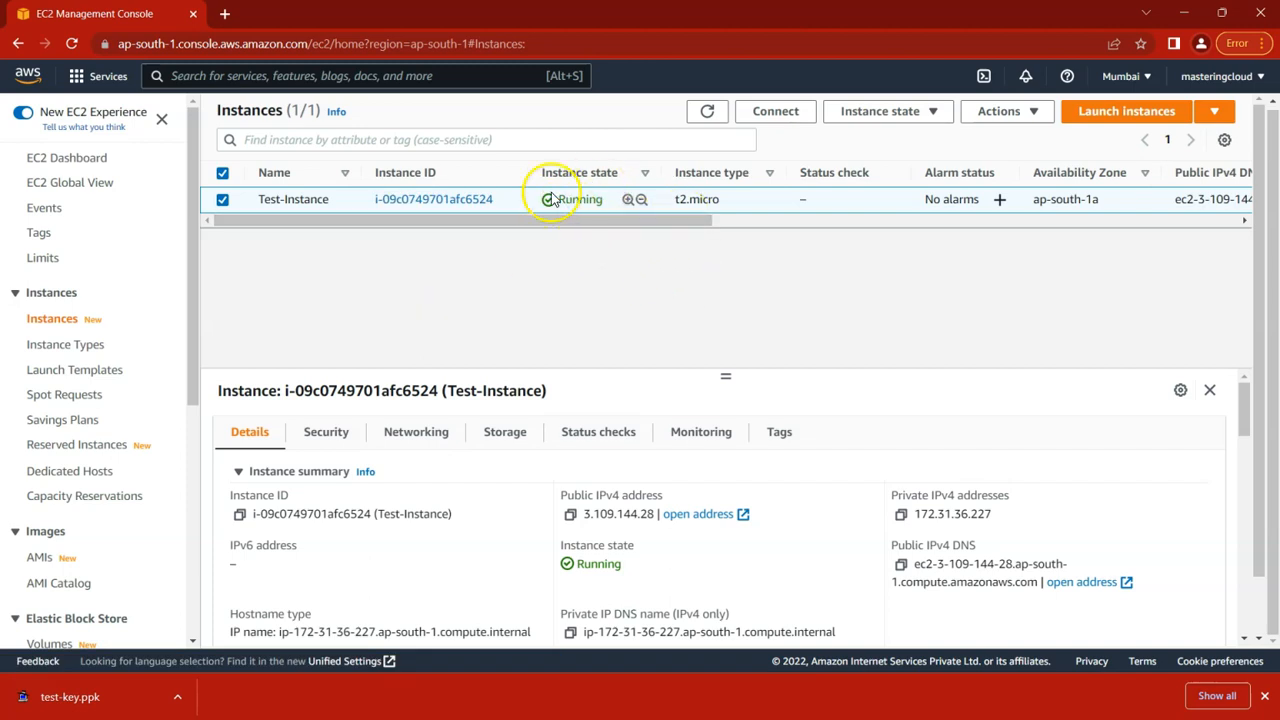
- Check Test-Instance's state and instance type in the list, and enlarge the instance details pane
drag(543, 173, 587, 206)
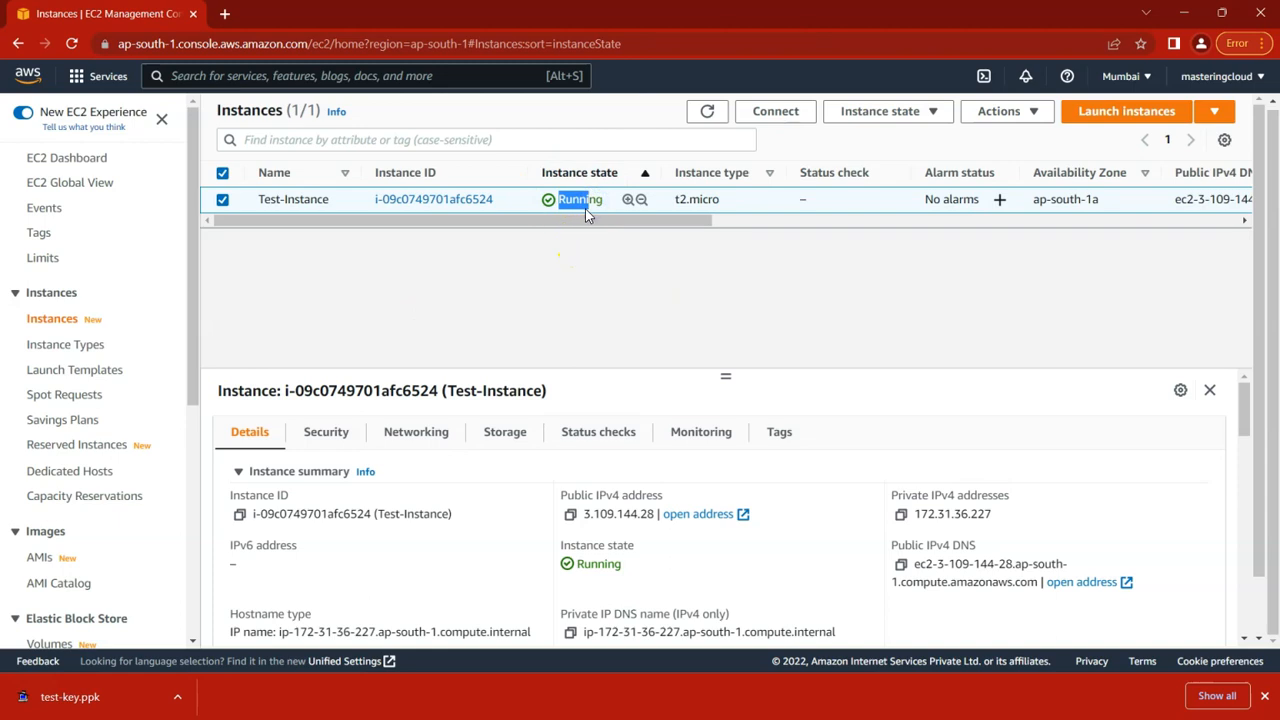
drag(675, 201, 620, 242)
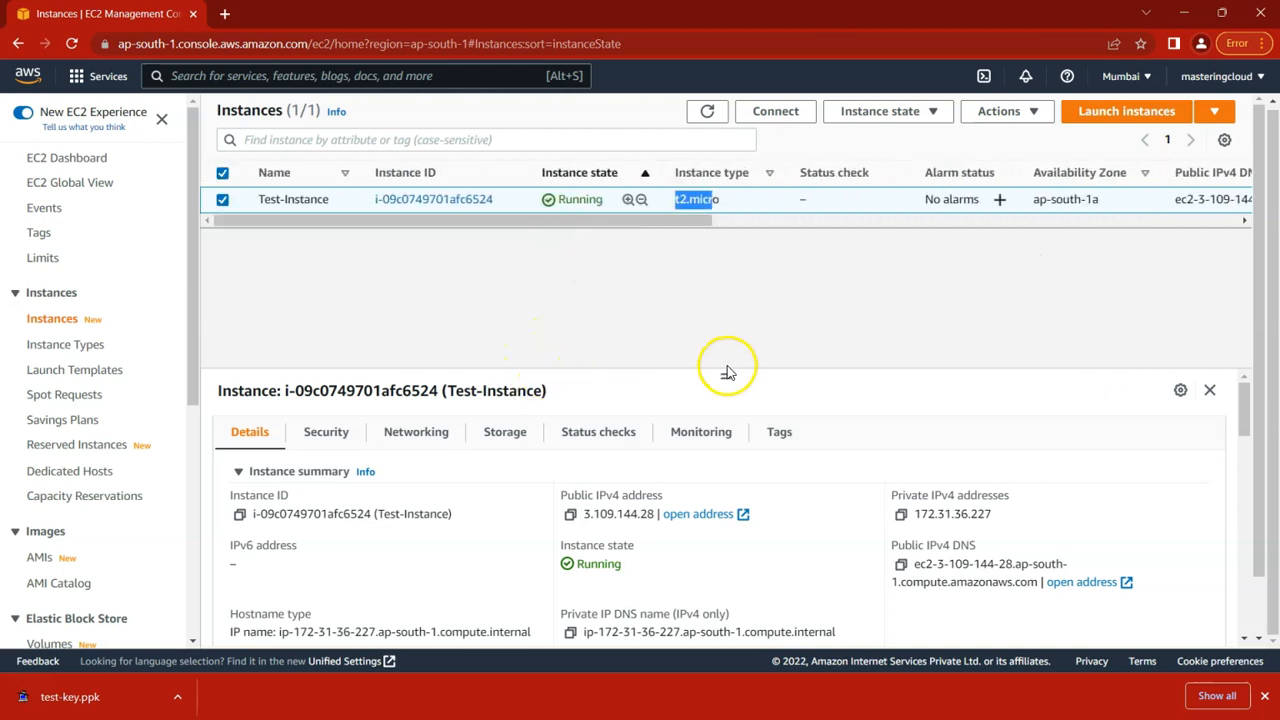
drag(725, 377, 751, 289)
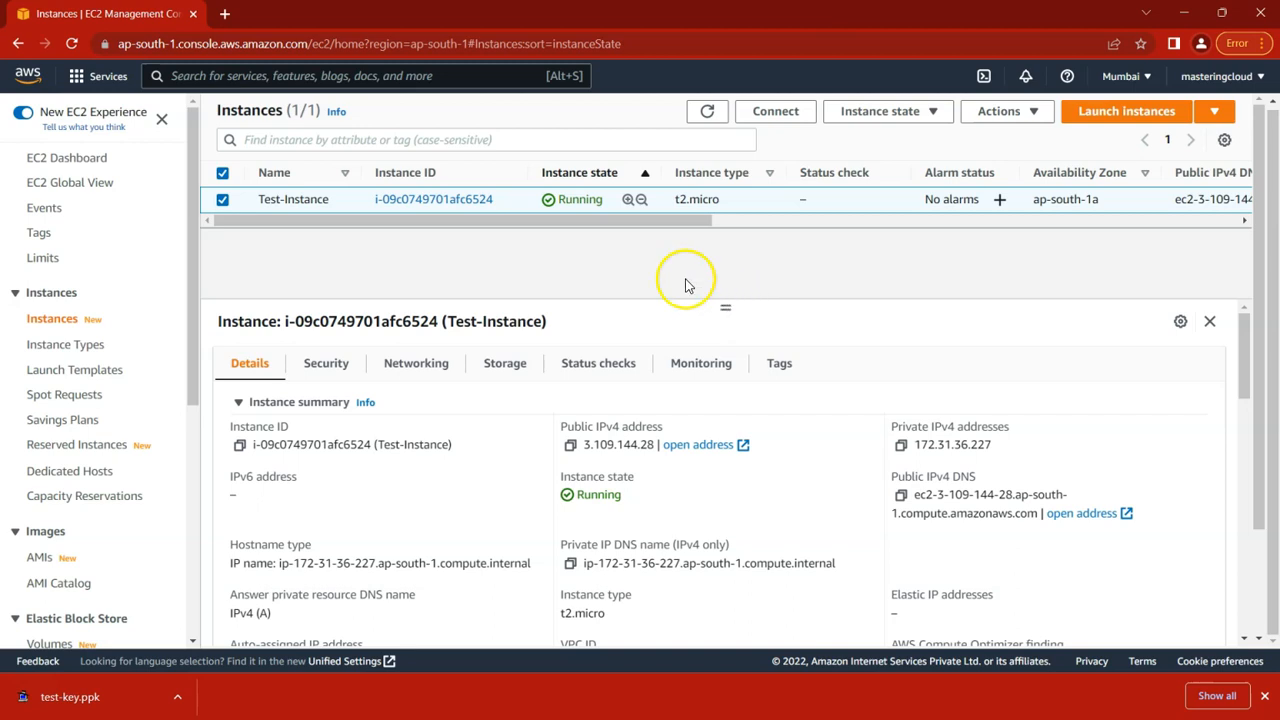